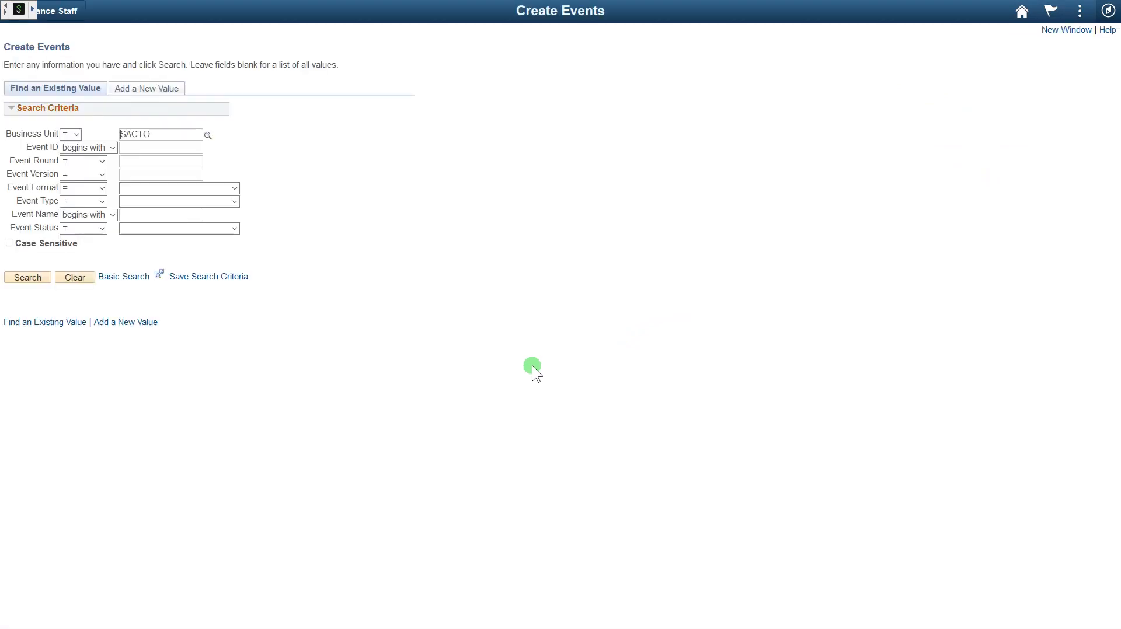
- Create a new Buy RFx event for business unit SACTO from Add a New Value, and show the Copy From options
click(169, 88)
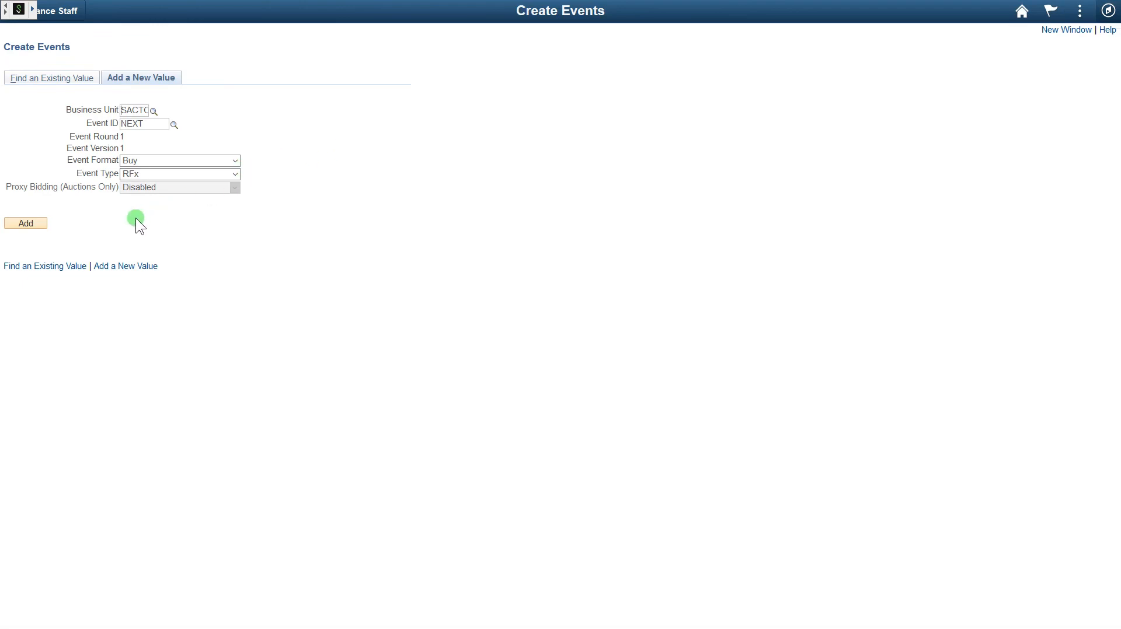
click(33, 224)
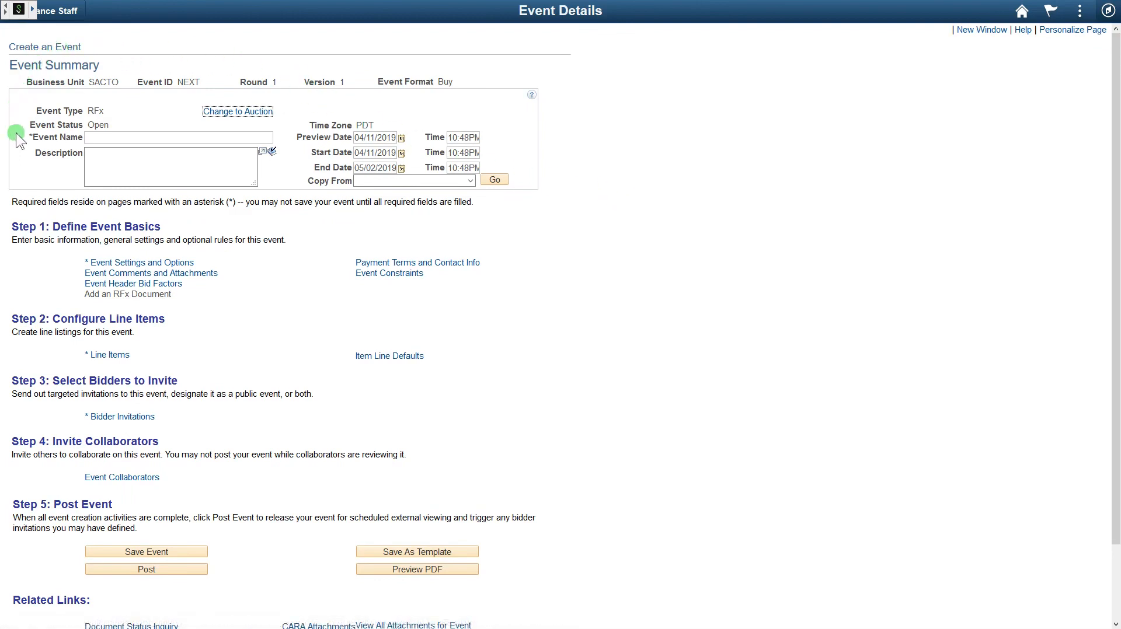
click(124, 169)
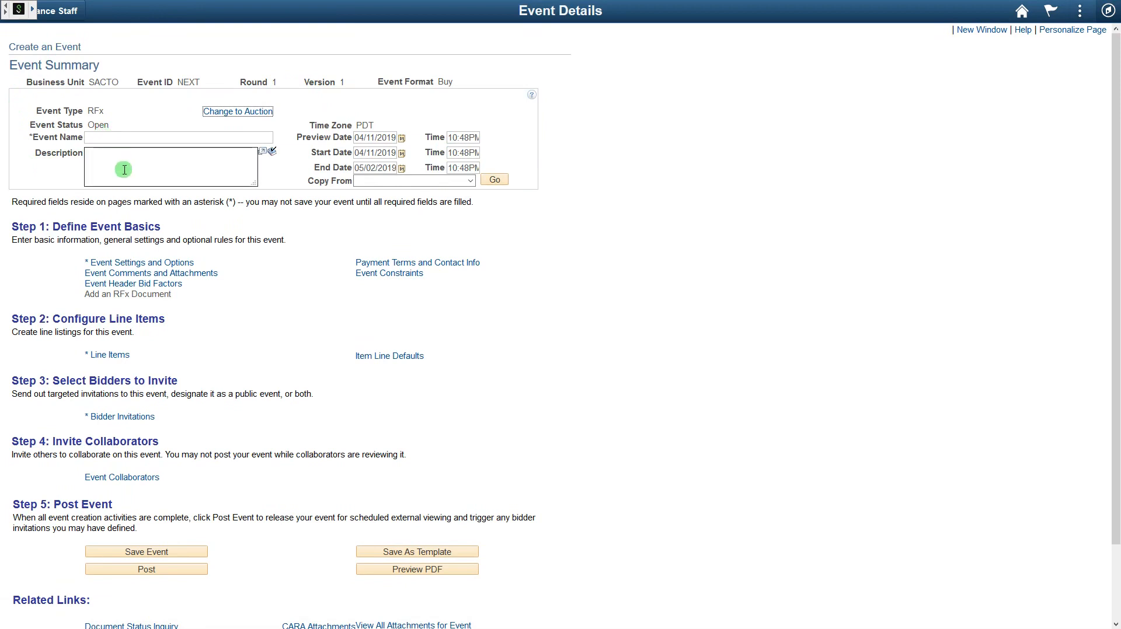
click(317, 150)
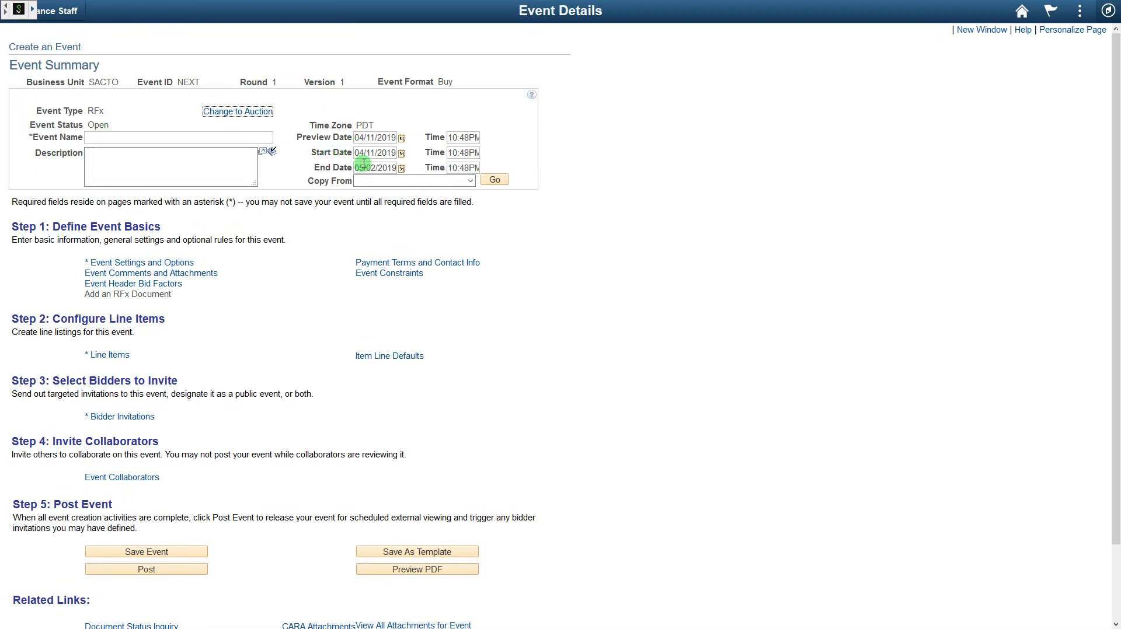
click(470, 180)
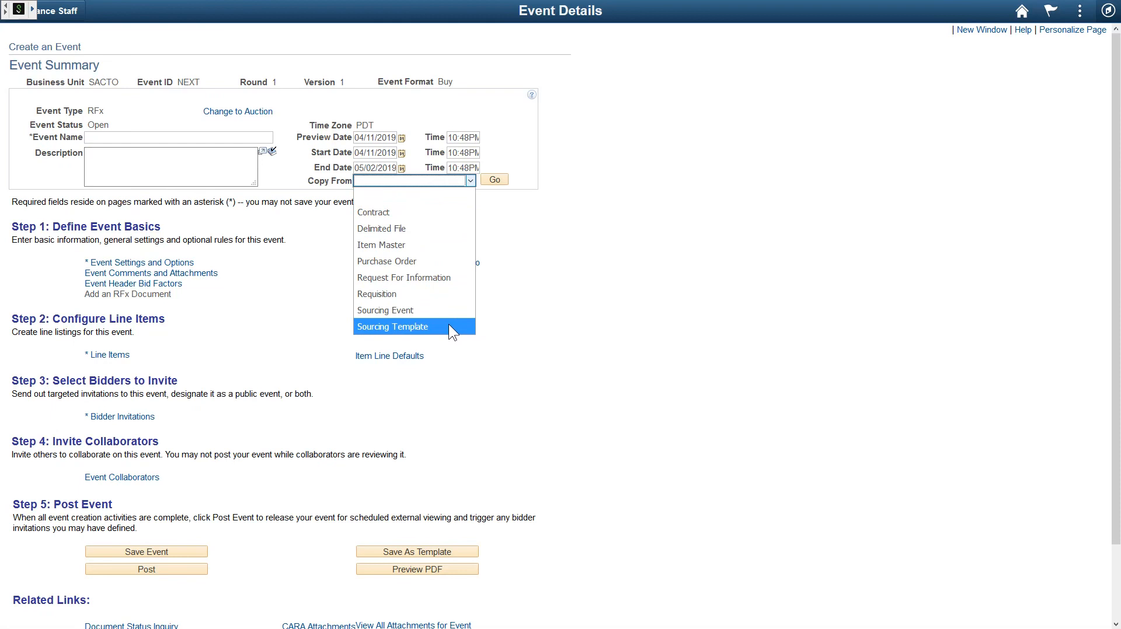
- Copy the line from sourcing template ST_NPS: category 98852, quantity 1, EA, $1.00
click(449, 327)
click(495, 180)
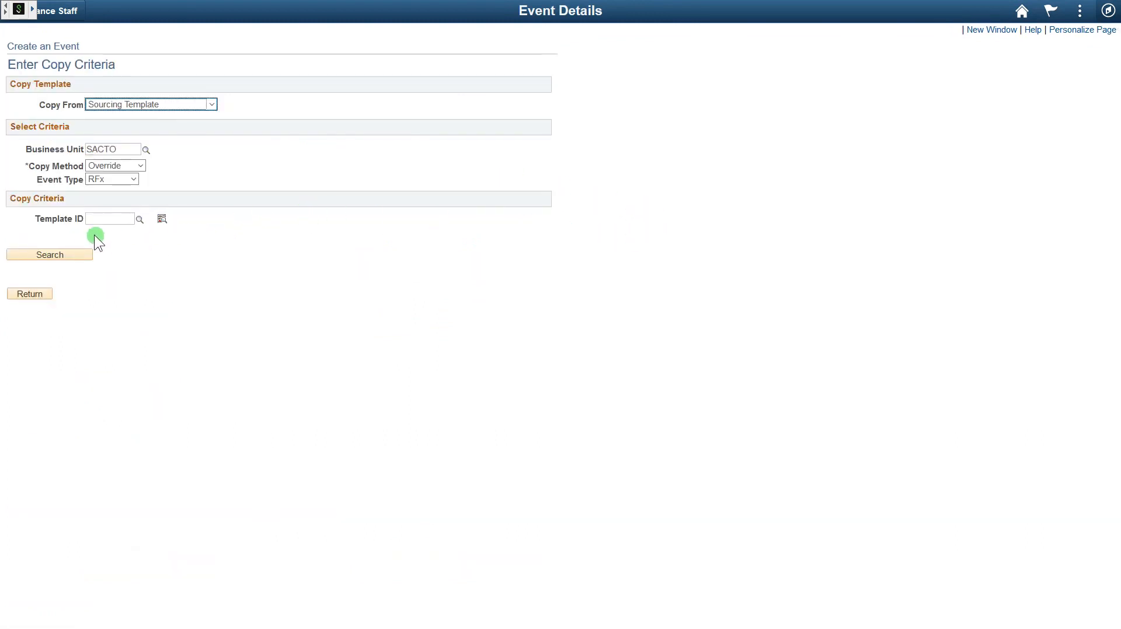
click(140, 219)
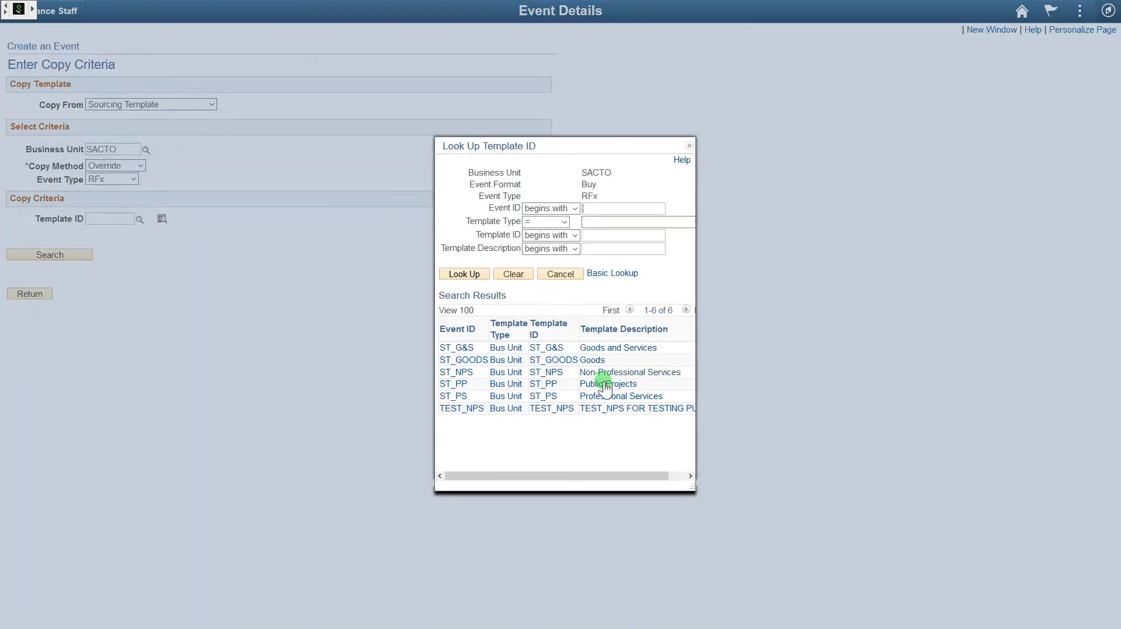
click(626, 376)
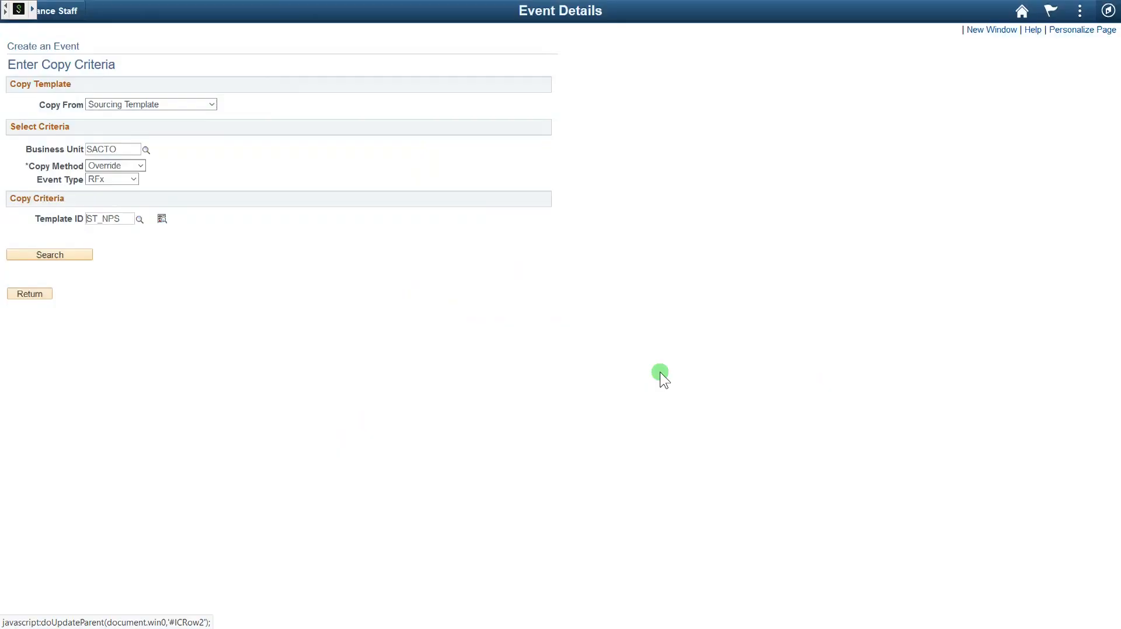
click(82, 255)
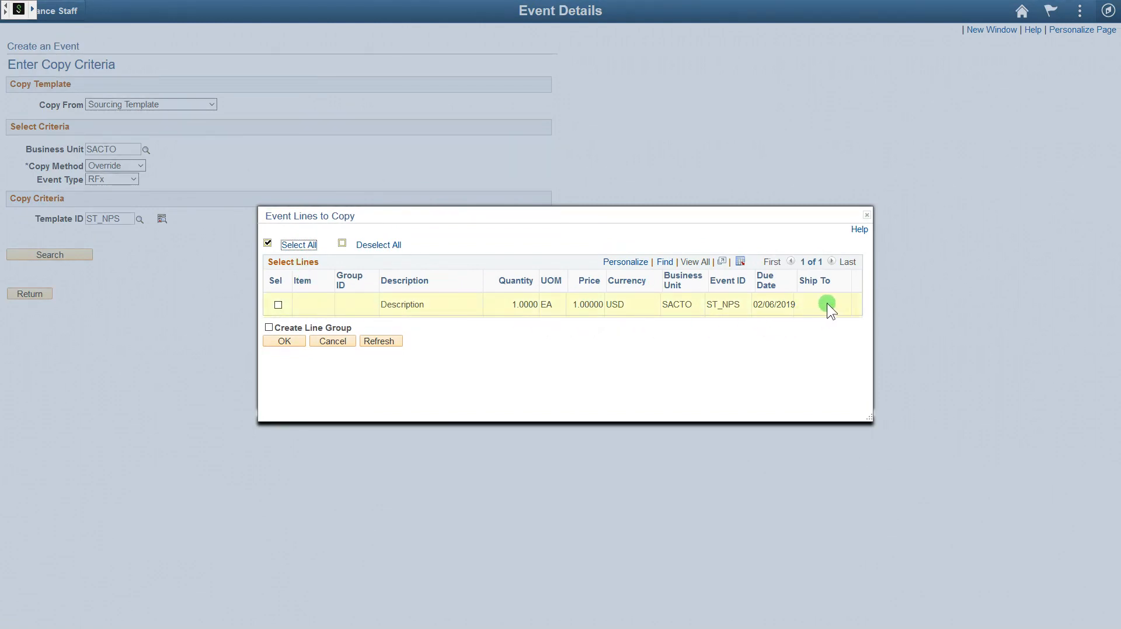
click(279, 304)
click(286, 341)
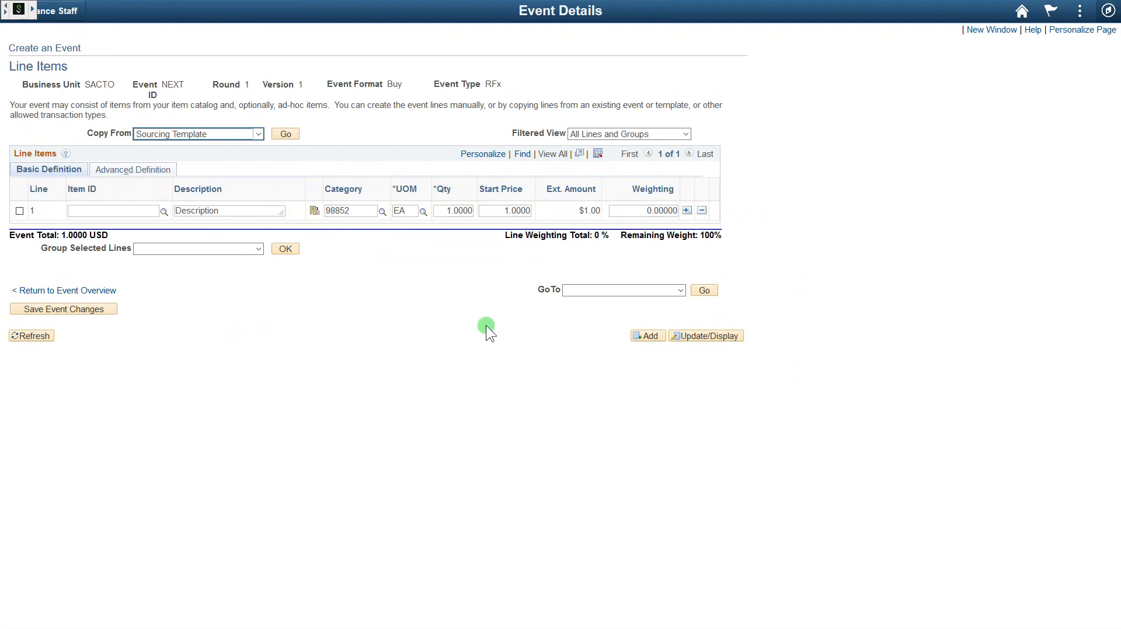
- Replace line 1's description with 'Janitorial Services'
click(250, 209)
drag(250, 210, 165, 210)
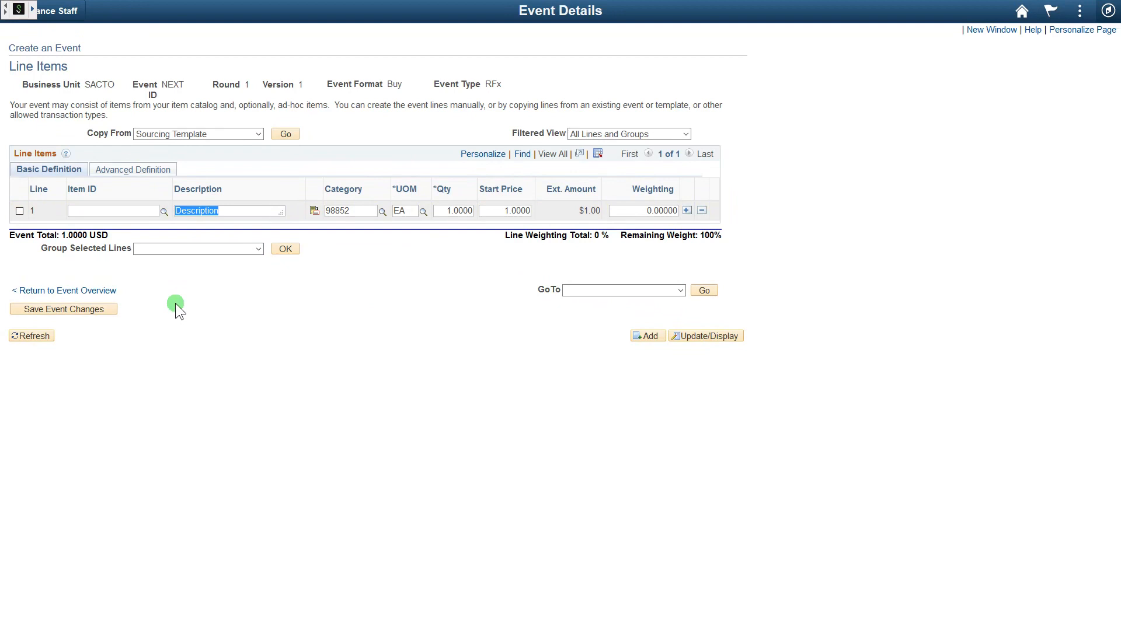
text(Janitorial Services)
key(Tab)
key(Tab)
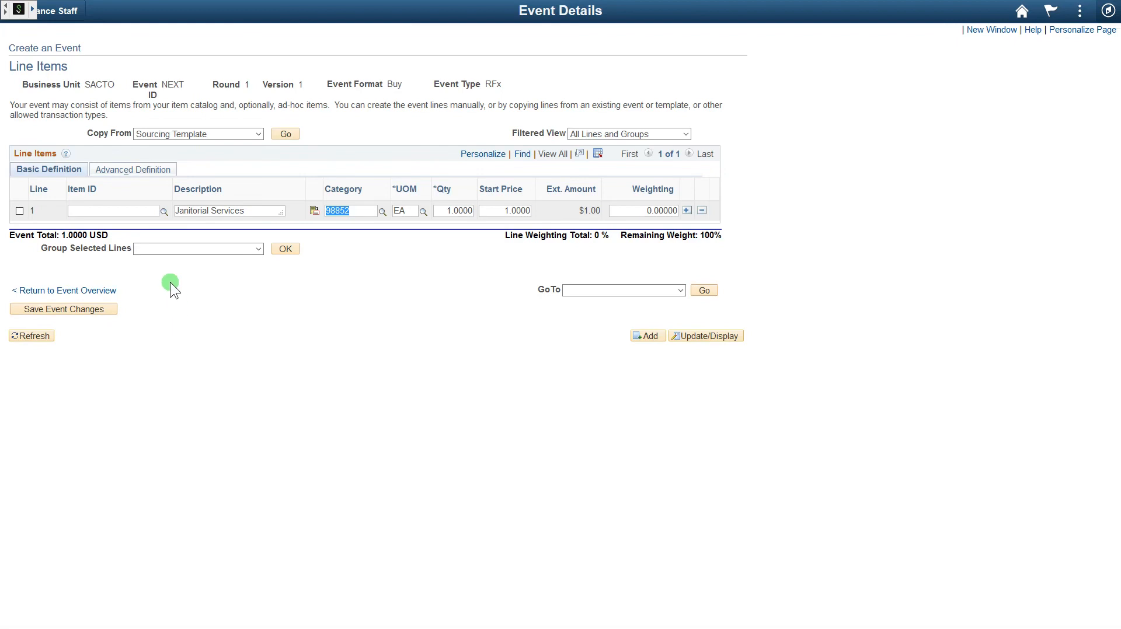
- Set line 1's category to 91039 Janitorial Services by searching 'jani'
key(BackSpace)
click(382, 211)
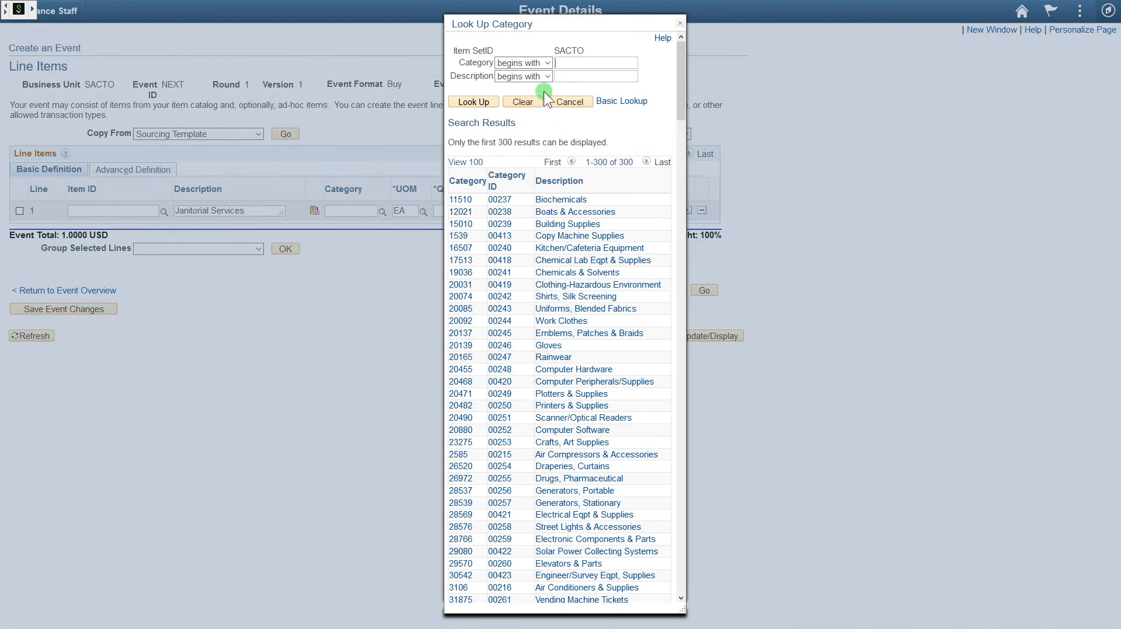
click(584, 77)
text(janit)
key(Return)
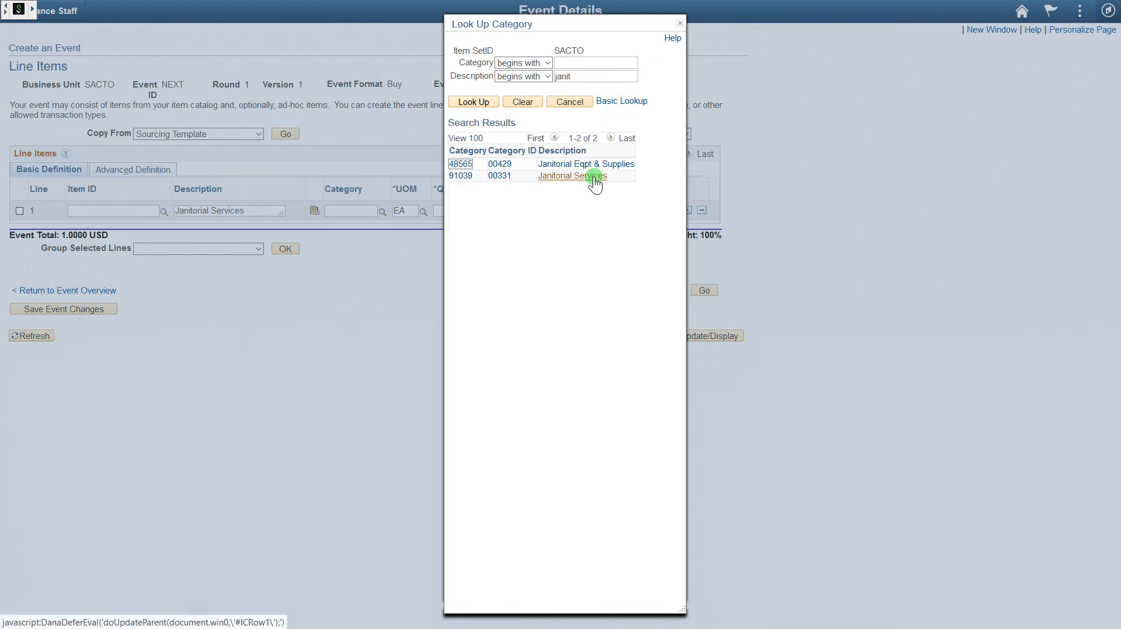
click(594, 178)
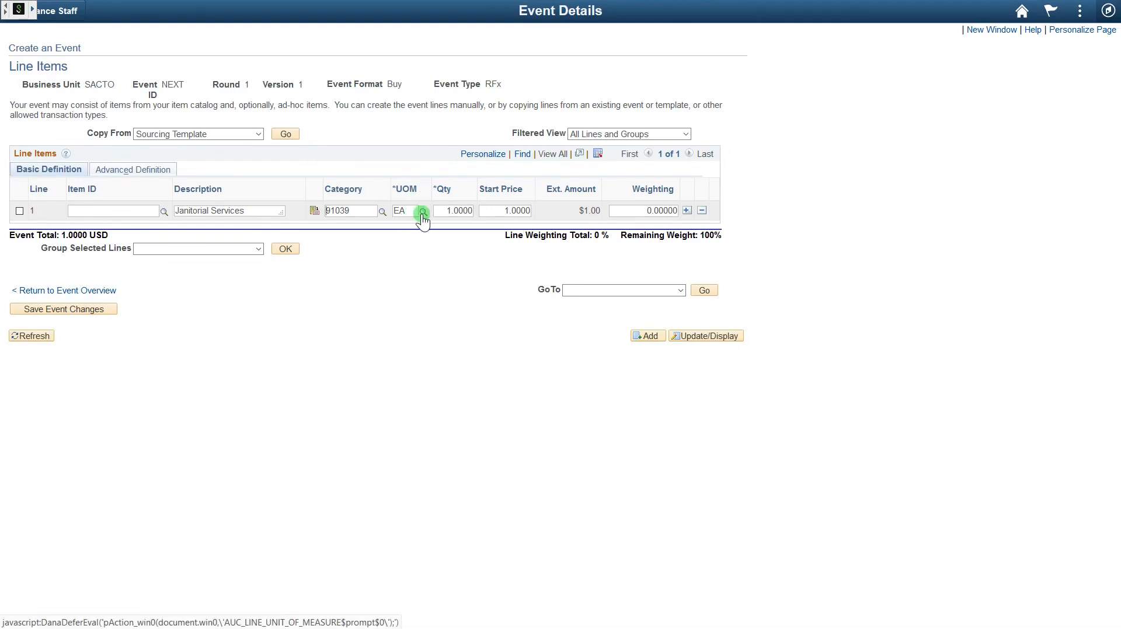
- Set line 1's unit of measure to SER (SERVICE)
click(423, 212)
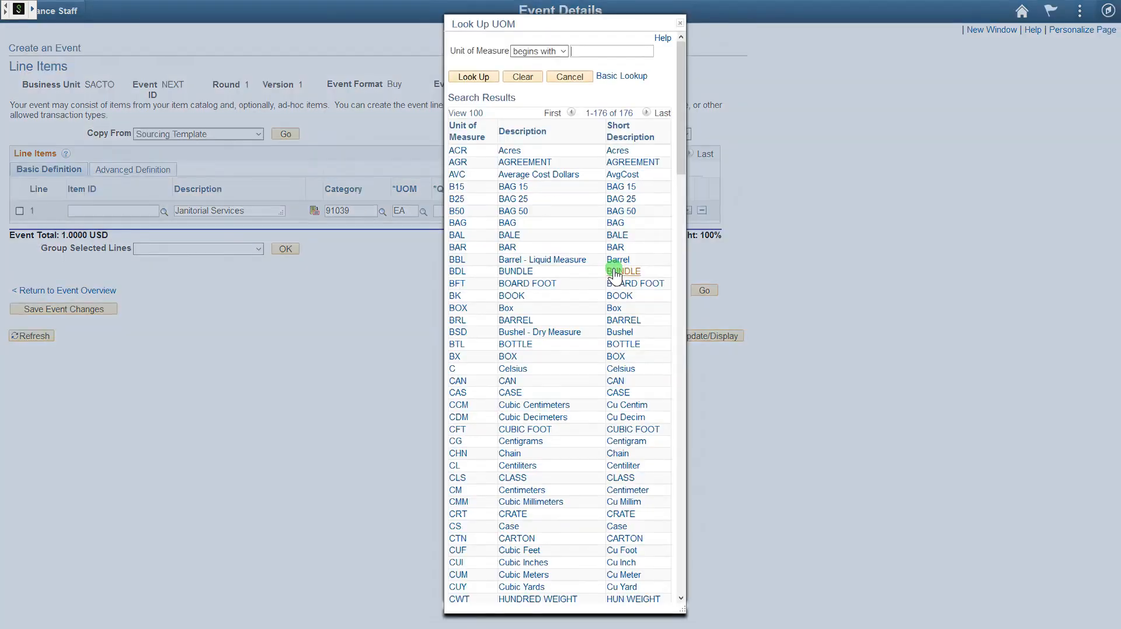
drag(683, 146, 648, 524)
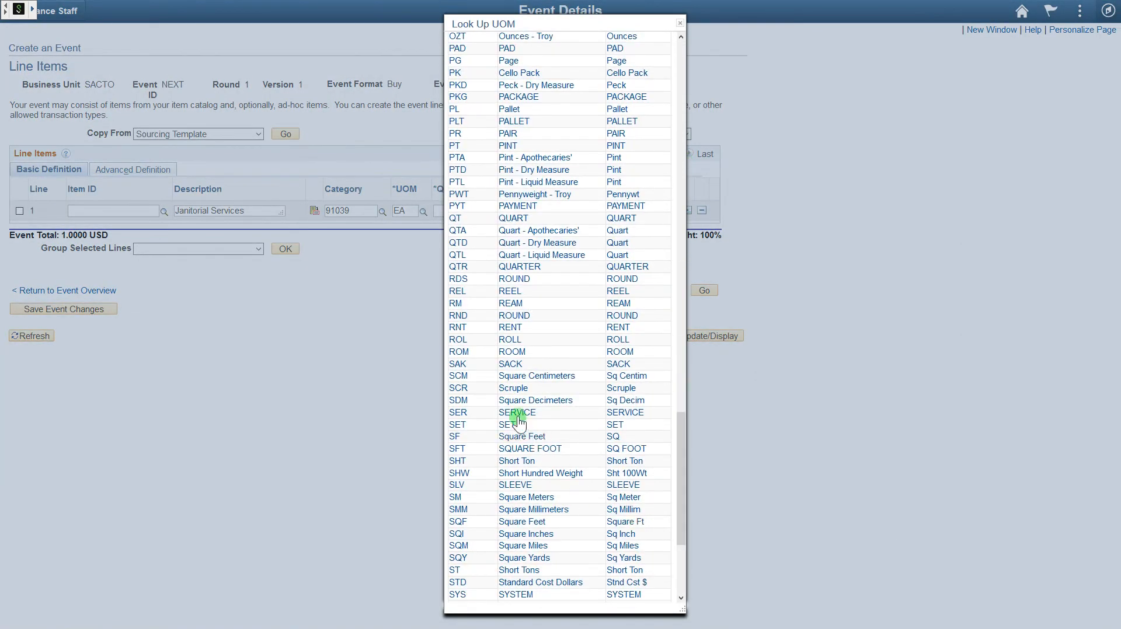
click(521, 413)
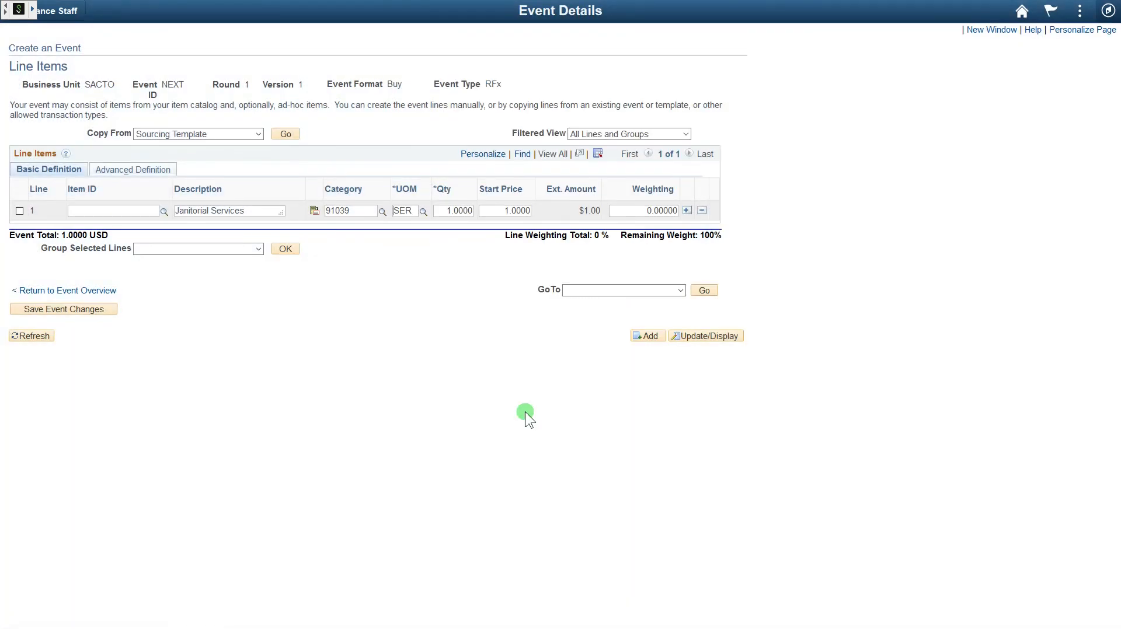
click(456, 211)
- Save the event, then name it 'Janitorial Services' on the Event Summary
click(89, 311)
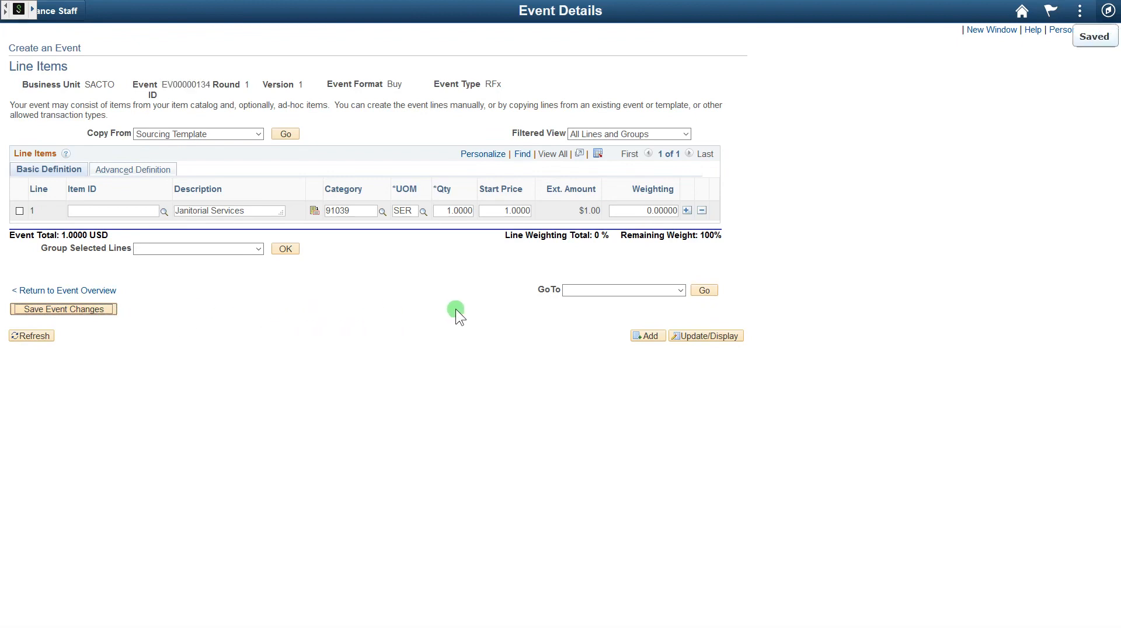
click(107, 290)
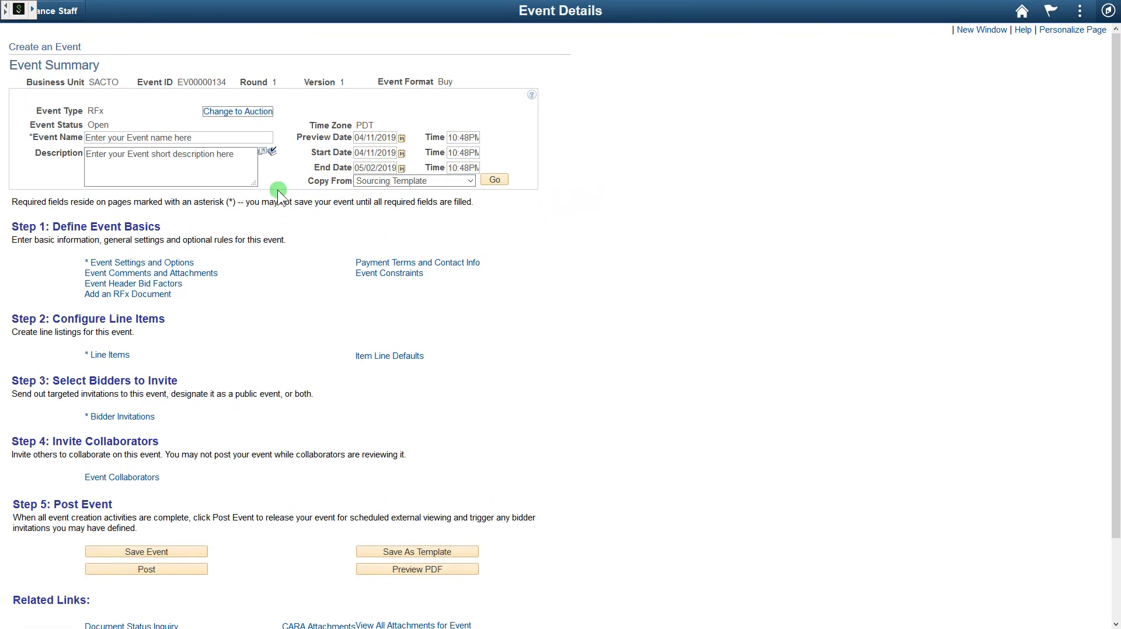
drag(257, 138, 71, 144)
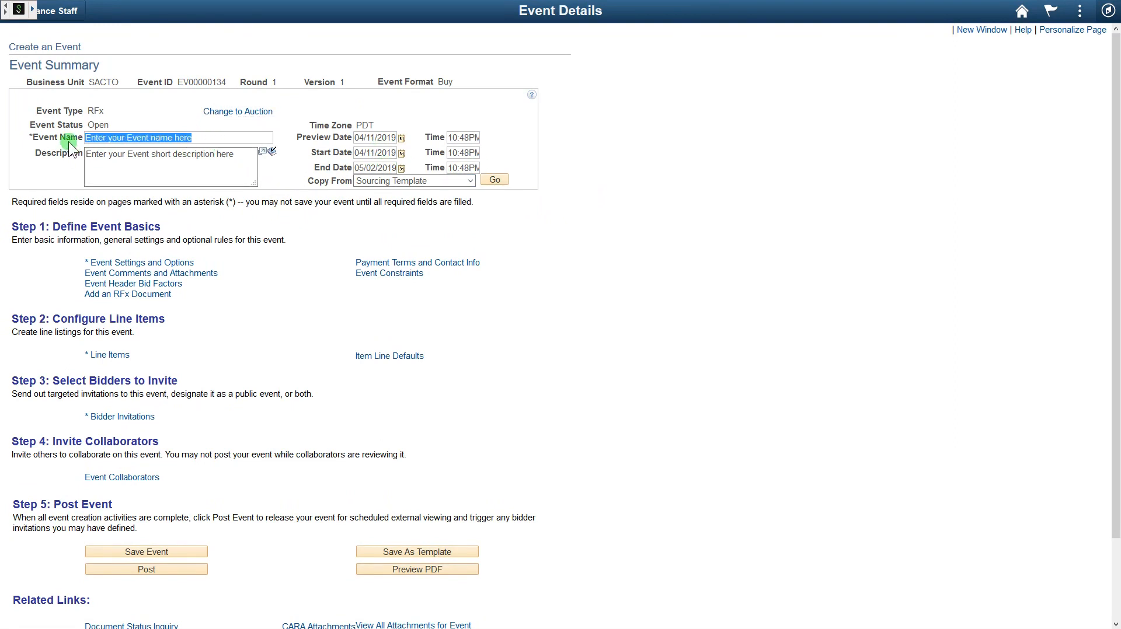
text(Janitorial Services)
key(Tab)
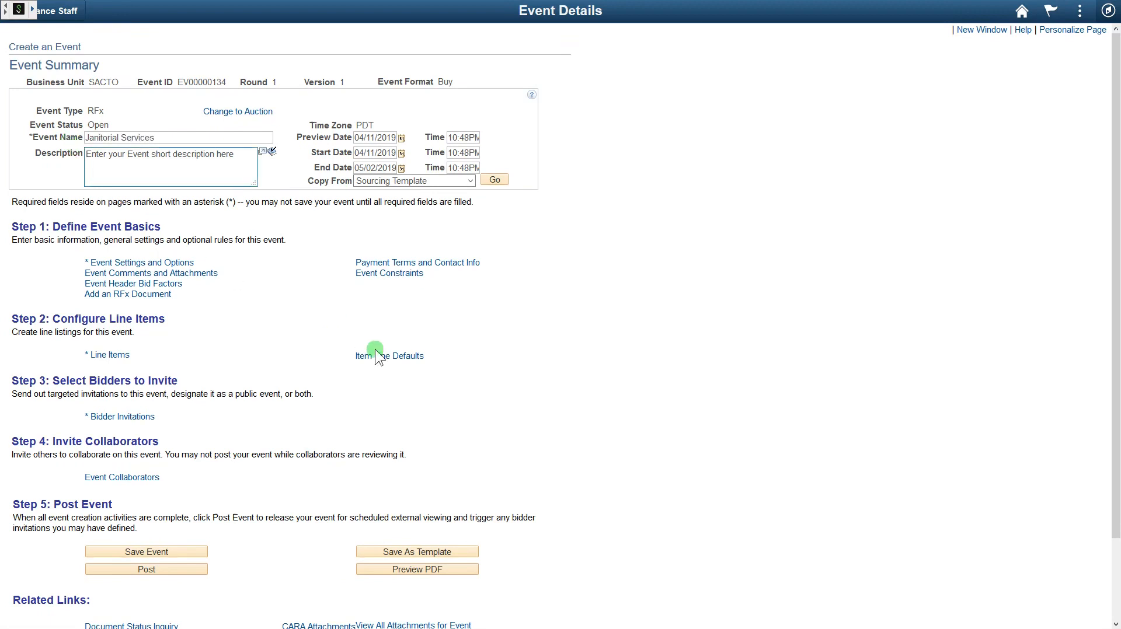
- Describe the event as 'Provide to the City of Sacramento: Janitorial Services' and enlarge the box
drag(236, 155, 88, 168)
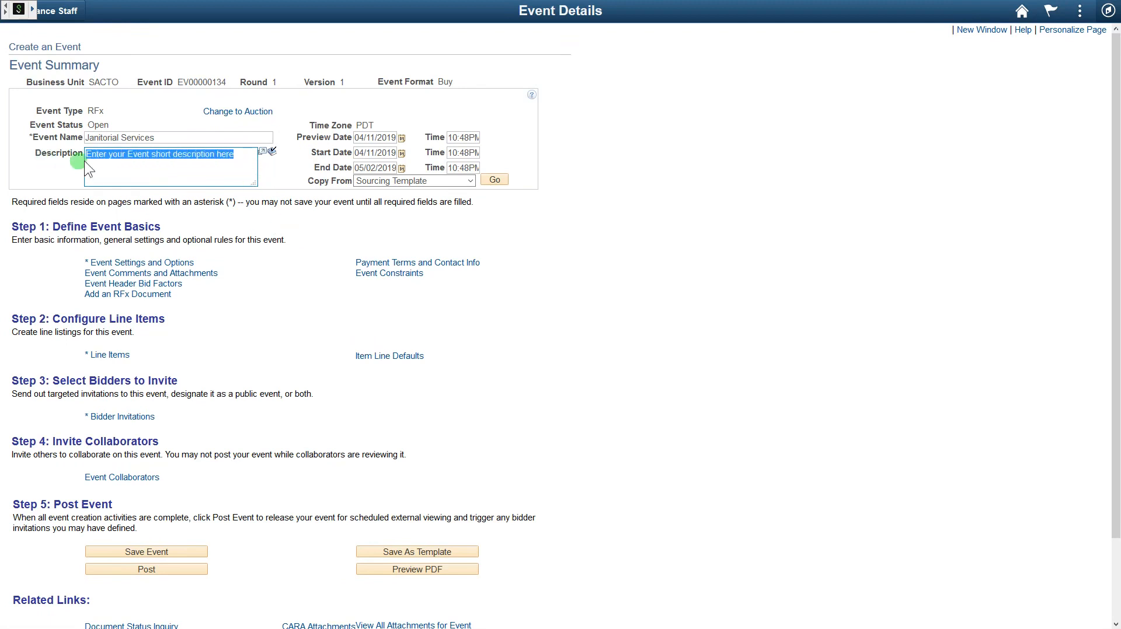
drag(178, 138, 58, 140)
key(ctrl+c)
drag(238, 166, 12, 151)
text(Provide)
text( S)
key(BackSpace)
text(to the City of Sacea)
key(BackSpace)
key(BackSpace)
key(BackSpace)
key(BackSpace)
text(acramento)
key(Return)
key(ctrl+v)
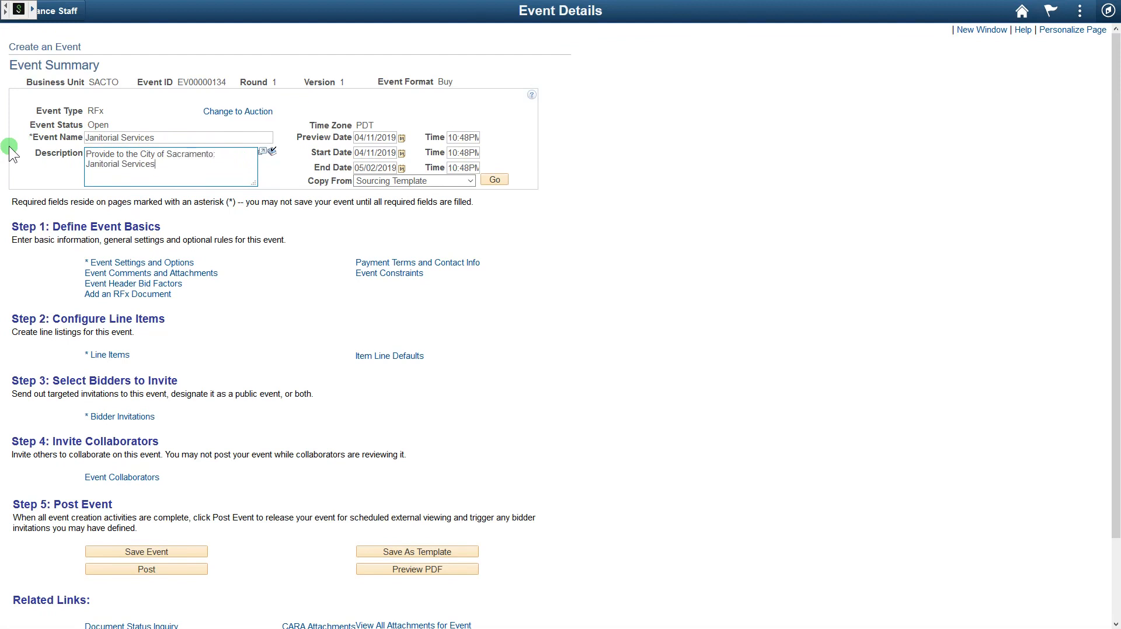
mouse_move(254, 184)
mouse_down()
mouse_move(260, 236)
mouse_move(304, 251)
mouse_move(274, 225)
mouse_move(265, 179)
mouse_up()
click(495, 177)
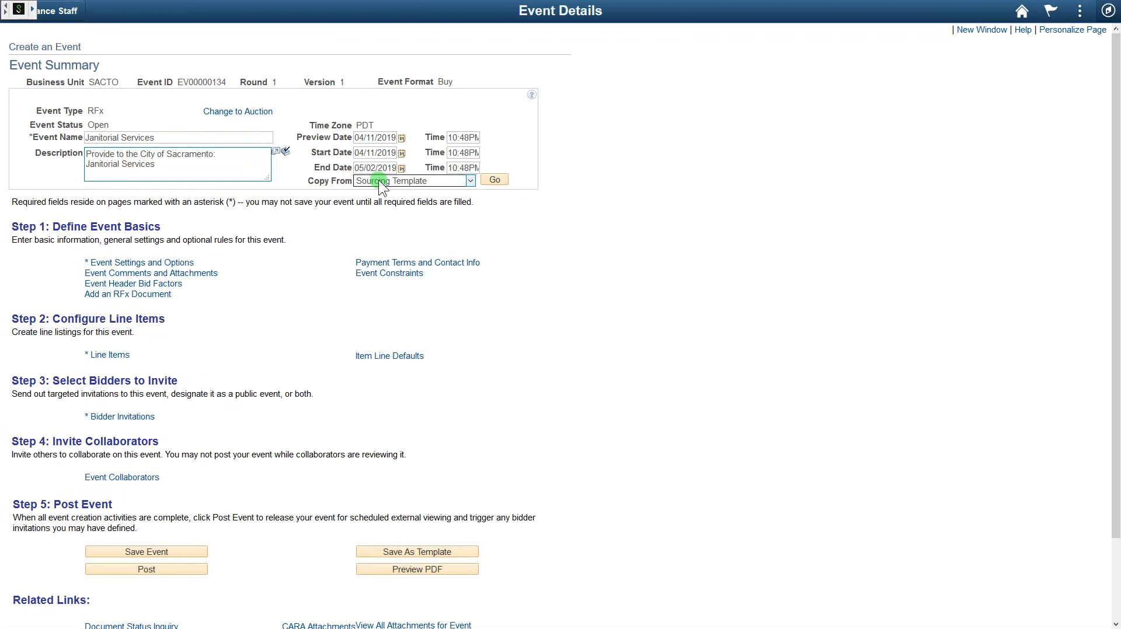
- Change the event's 05/02/2019 end time from 10:48PM to 3:00PM
triple_click(470, 169)
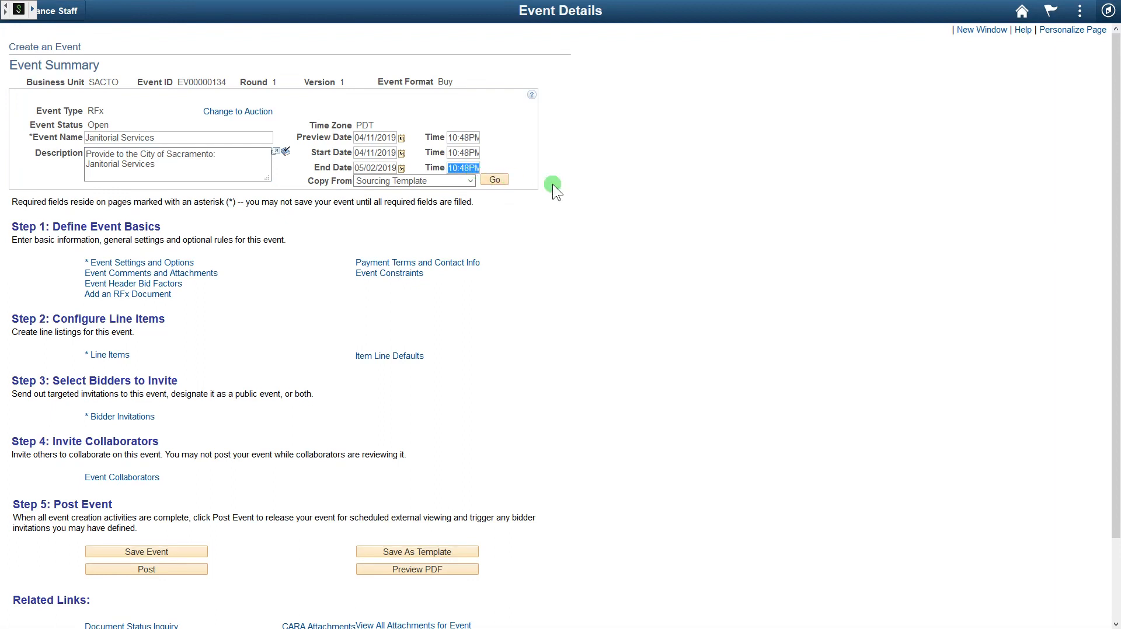
text(3:00PM)
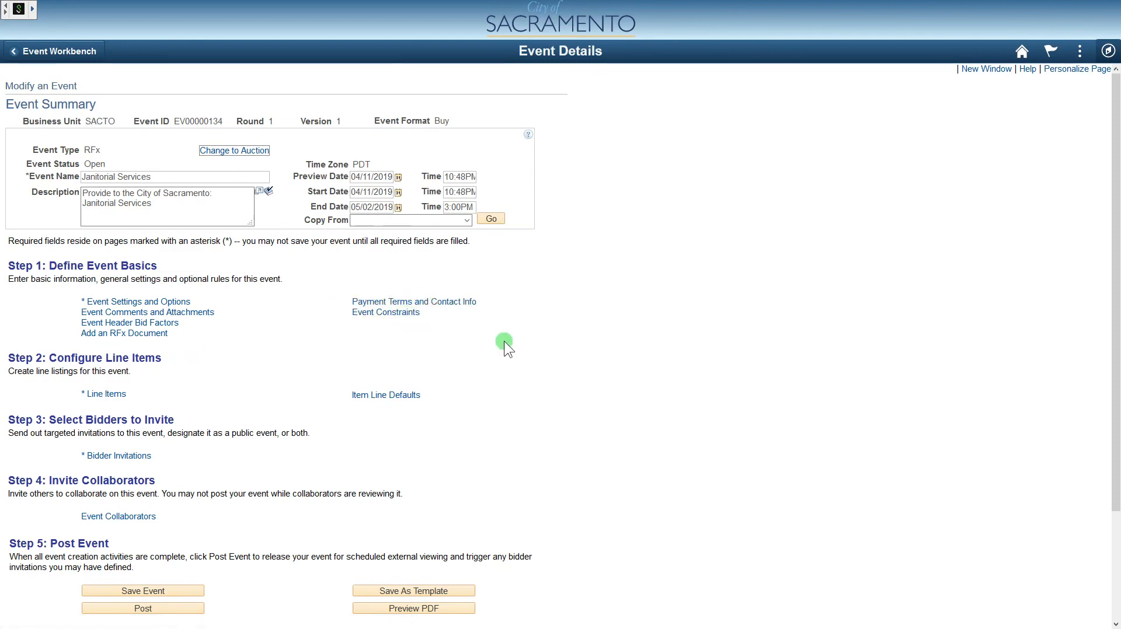
- Open the event's Settings and Options page and adjust the bid factor best/worst display option
click(184, 303)
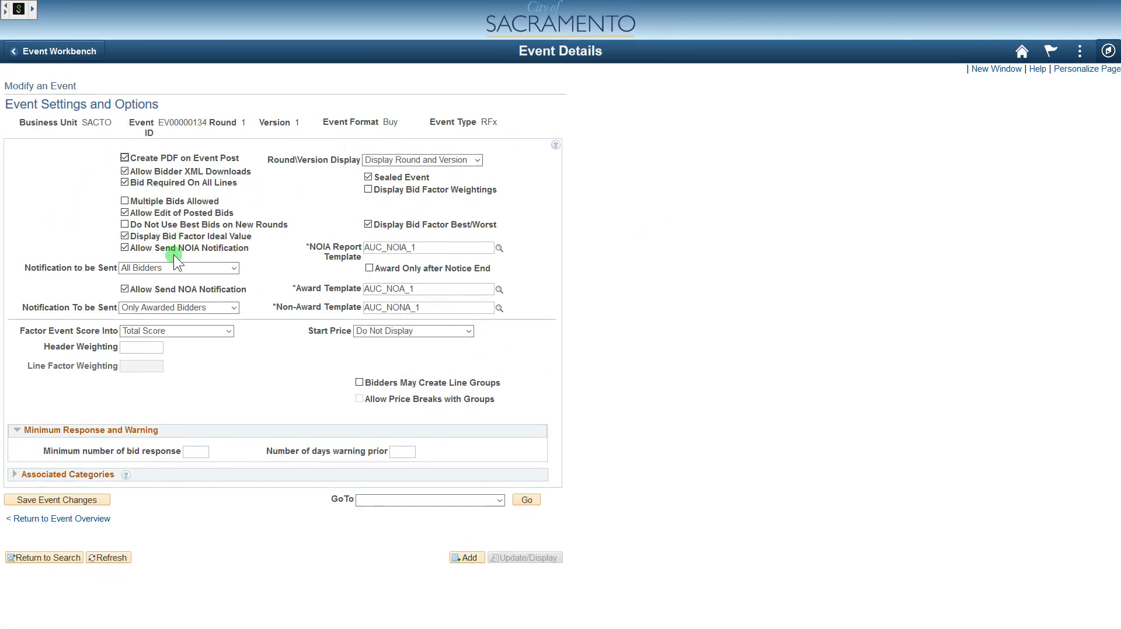
click(241, 184)
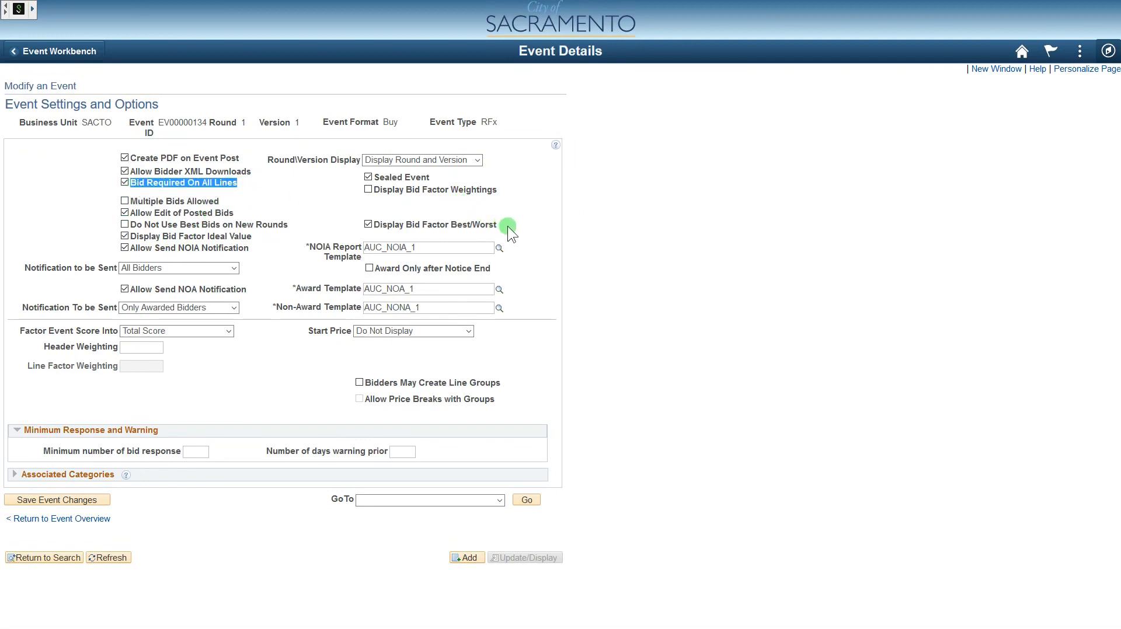
drag(502, 226, 467, 229)
drag(380, 229, 372, 227)
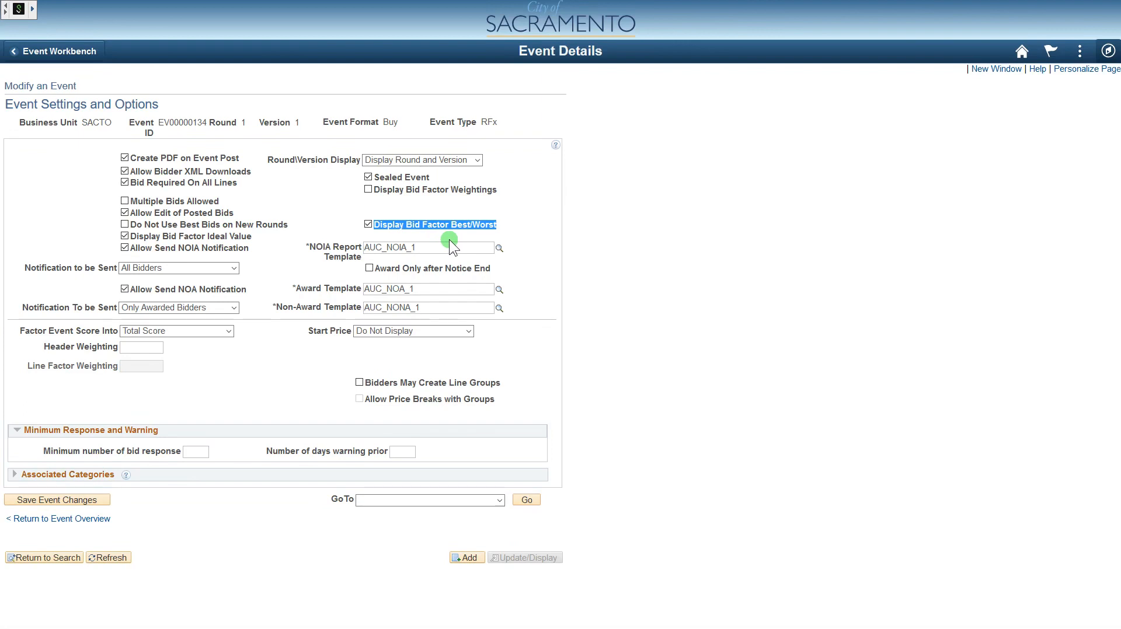
click(368, 224)
click(316, 222)
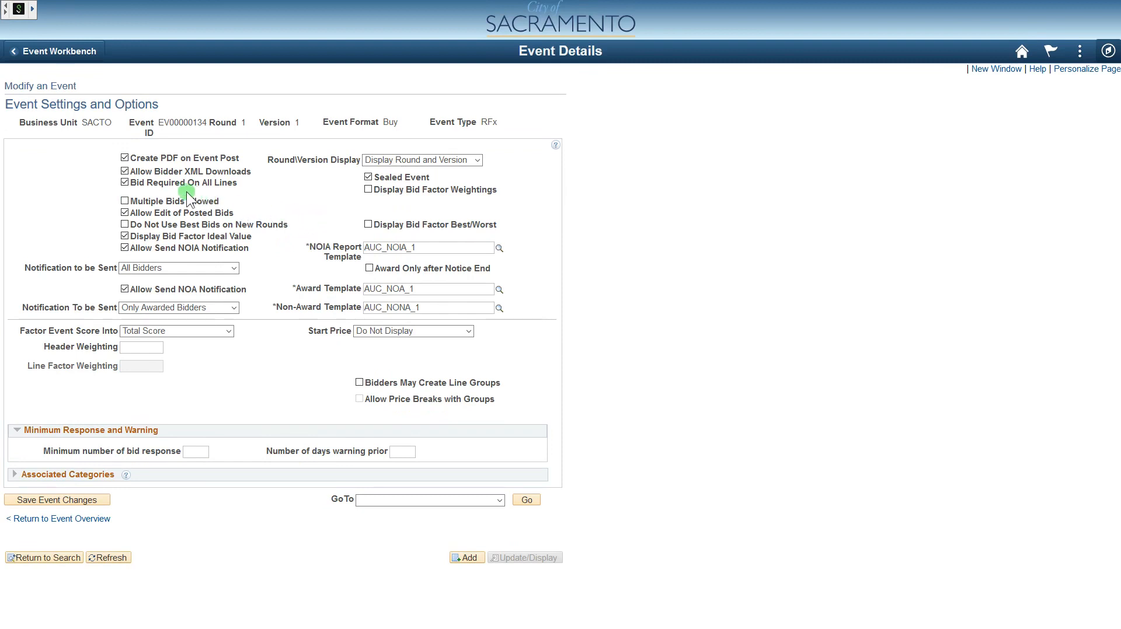
drag(223, 185, 131, 181)
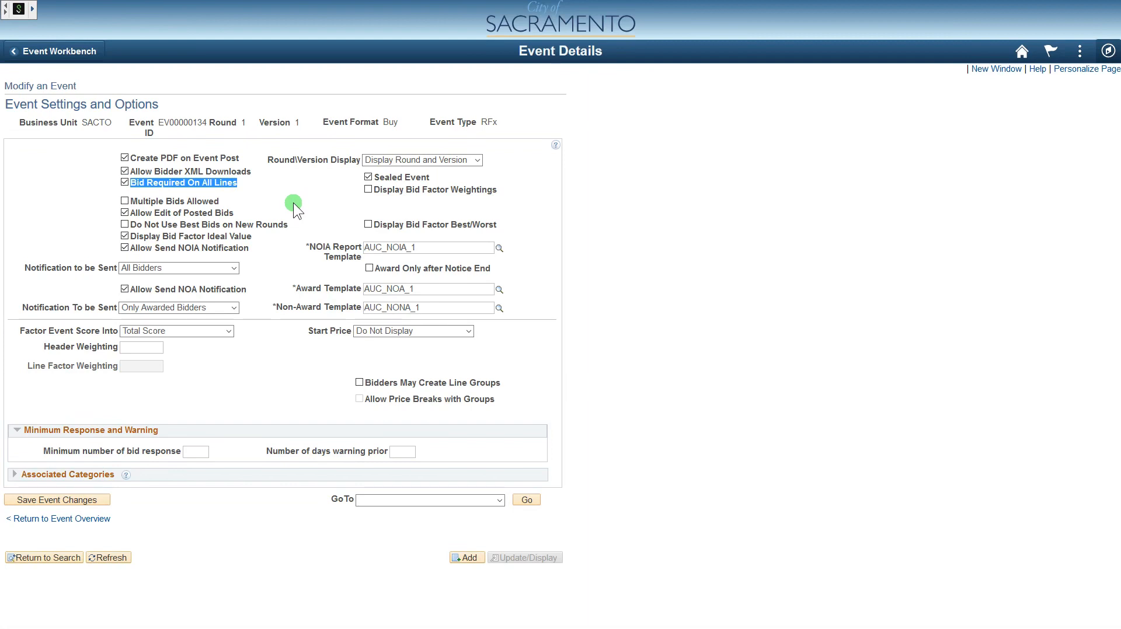
- Keep Bid Required On All Lines checked and start a category lookup under Associated Categories
click(124, 183)
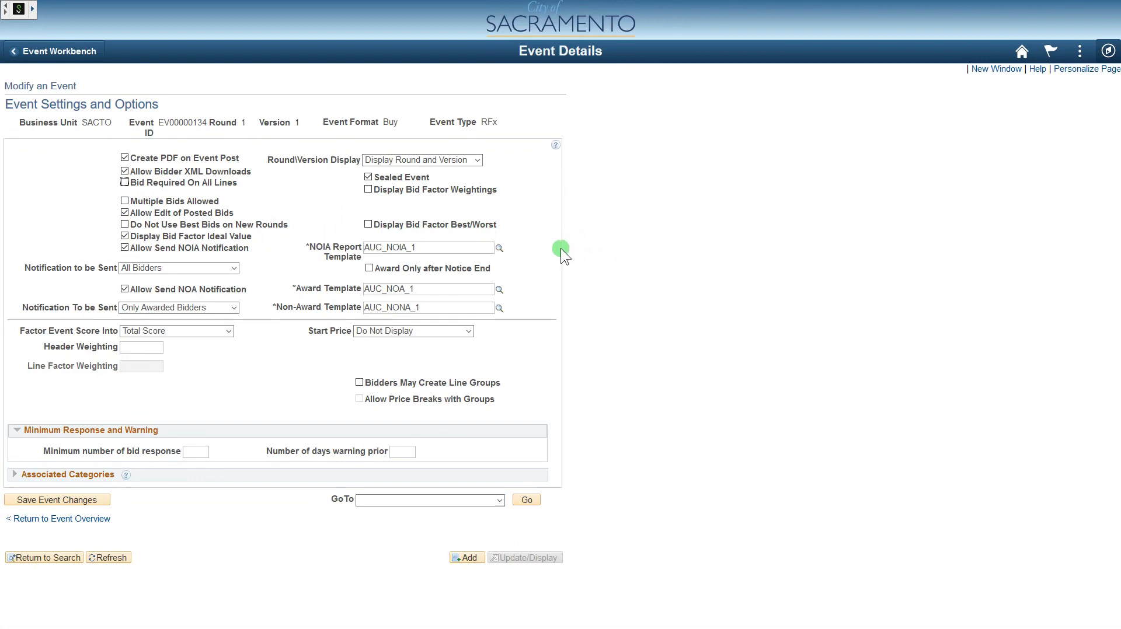
click(125, 182)
click(15, 475)
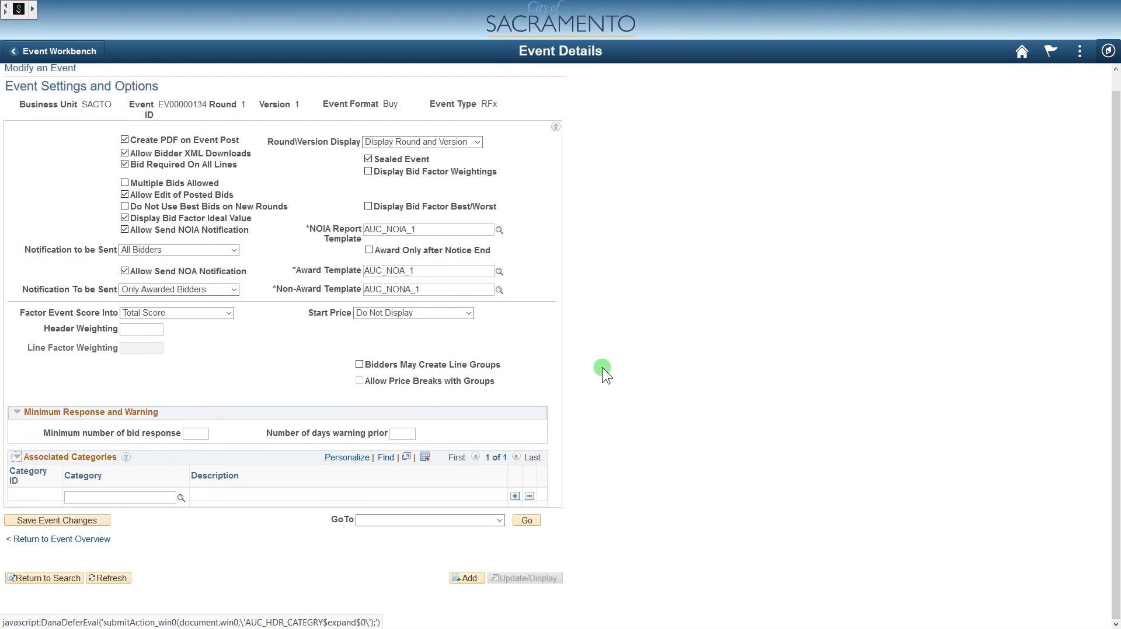
click(181, 498)
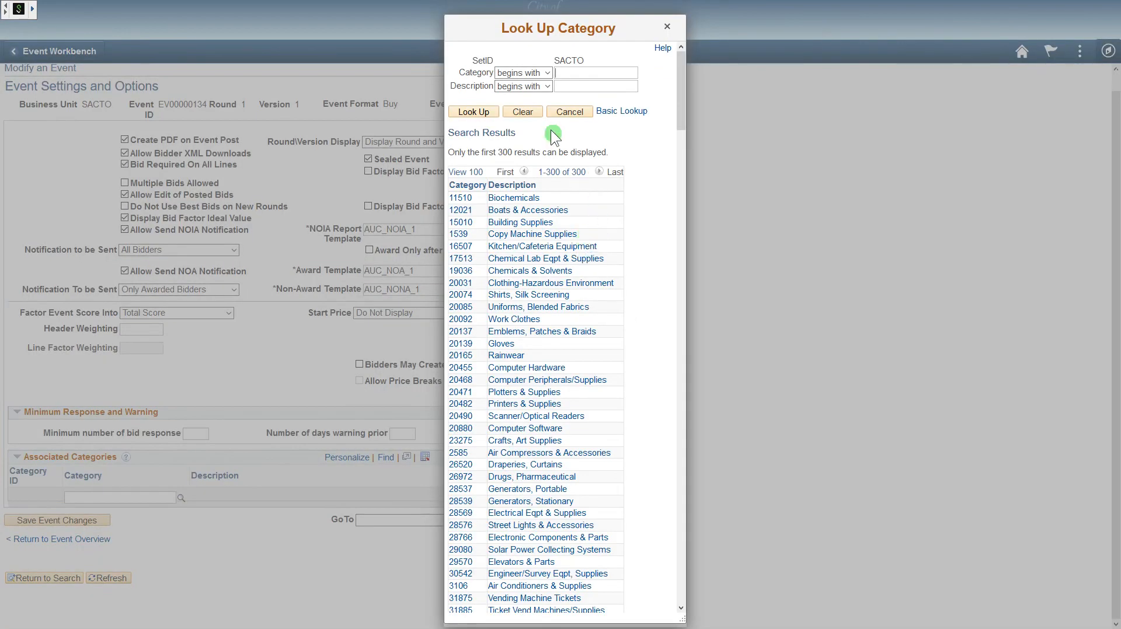
- Associate category 91009 Carpet Cleaning/Install/Repair, found by a description search for 'clean'
click(543, 86)
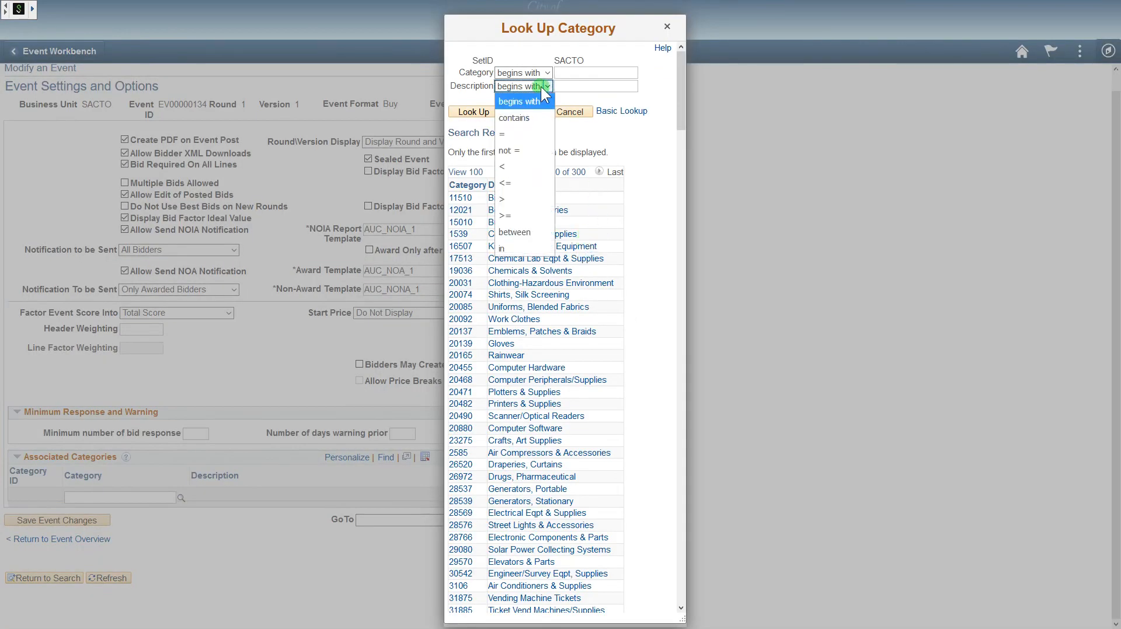
click(528, 114)
click(578, 89)
text(clean)
key(Return)
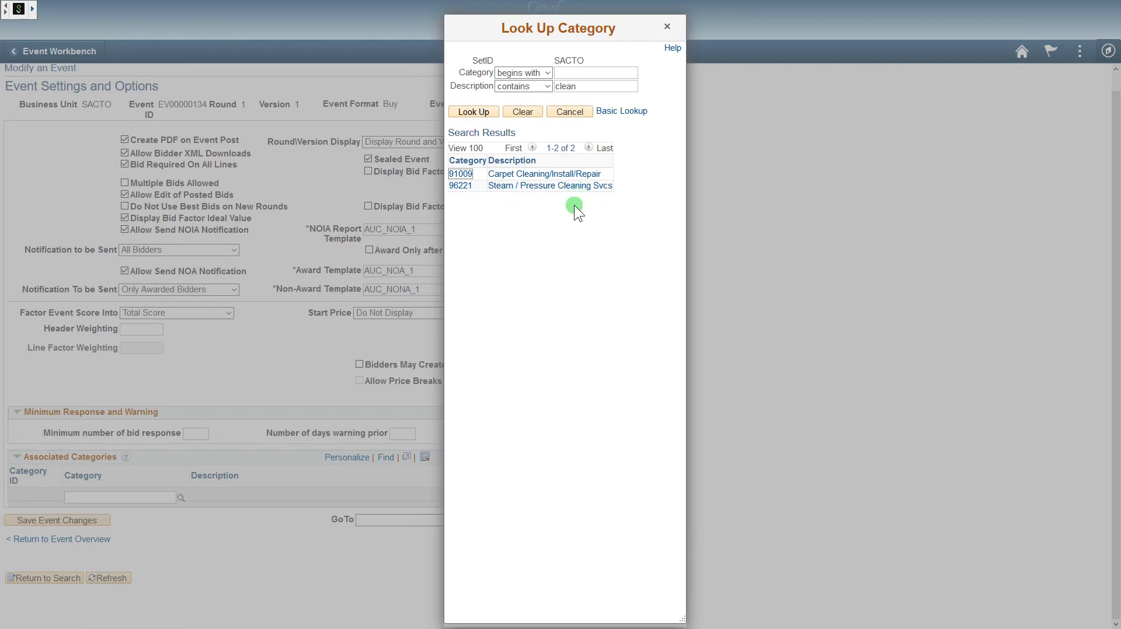
click(563, 175)
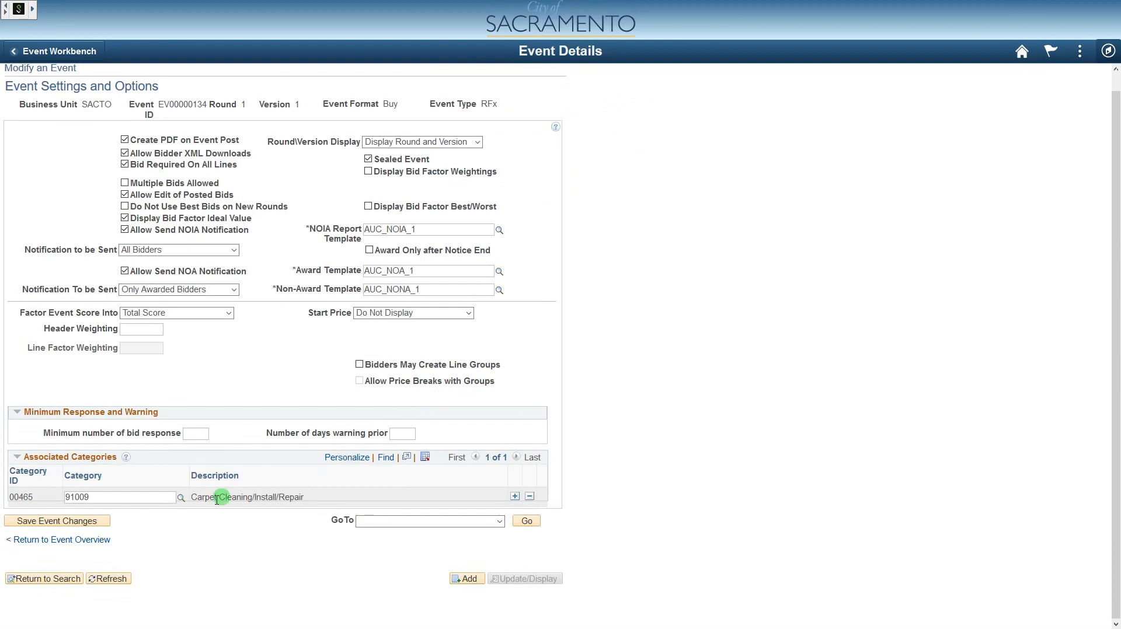
- Add a second category row with 96221 Steam / Pressure Cleaning Svcs and save the settings
click(514, 496)
click(180, 517)
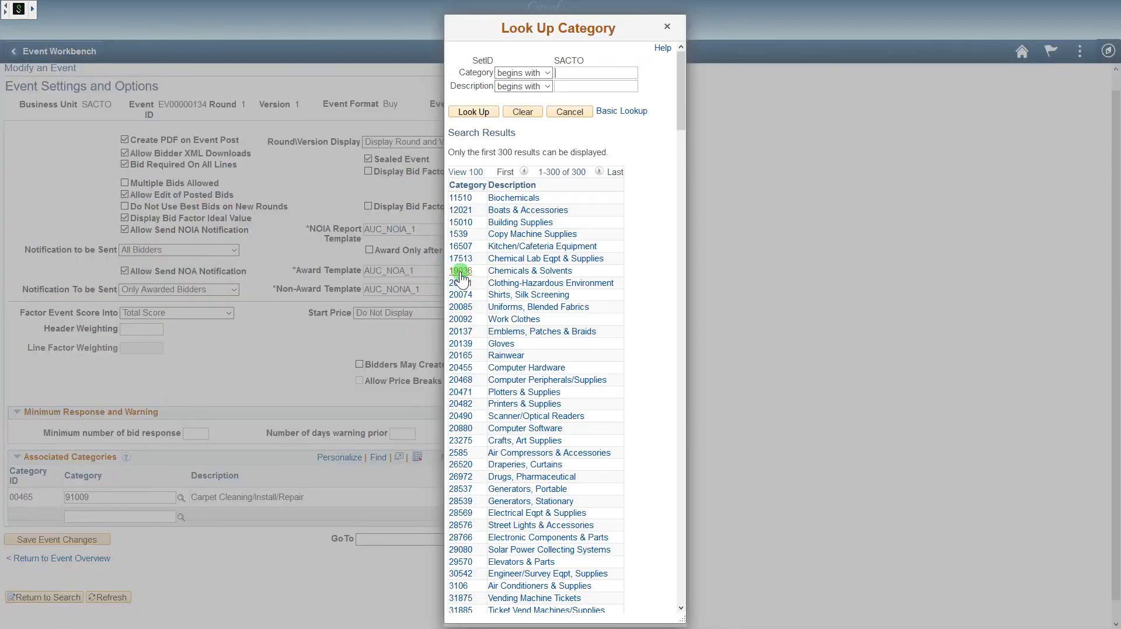
click(591, 86)
text(steam)
key(Return)
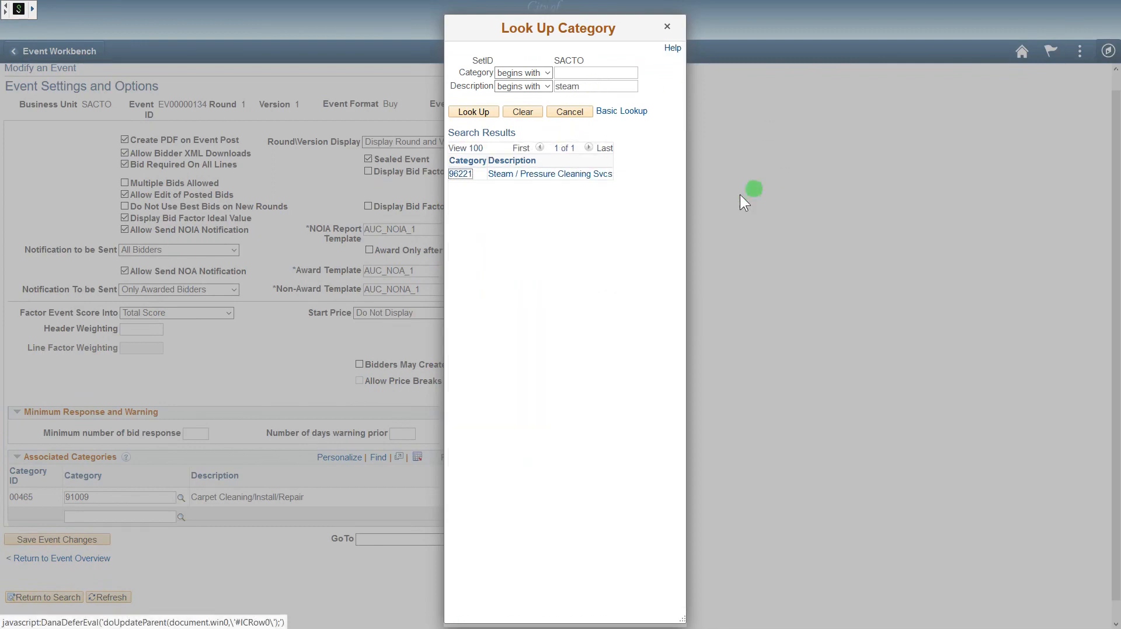
click(573, 175)
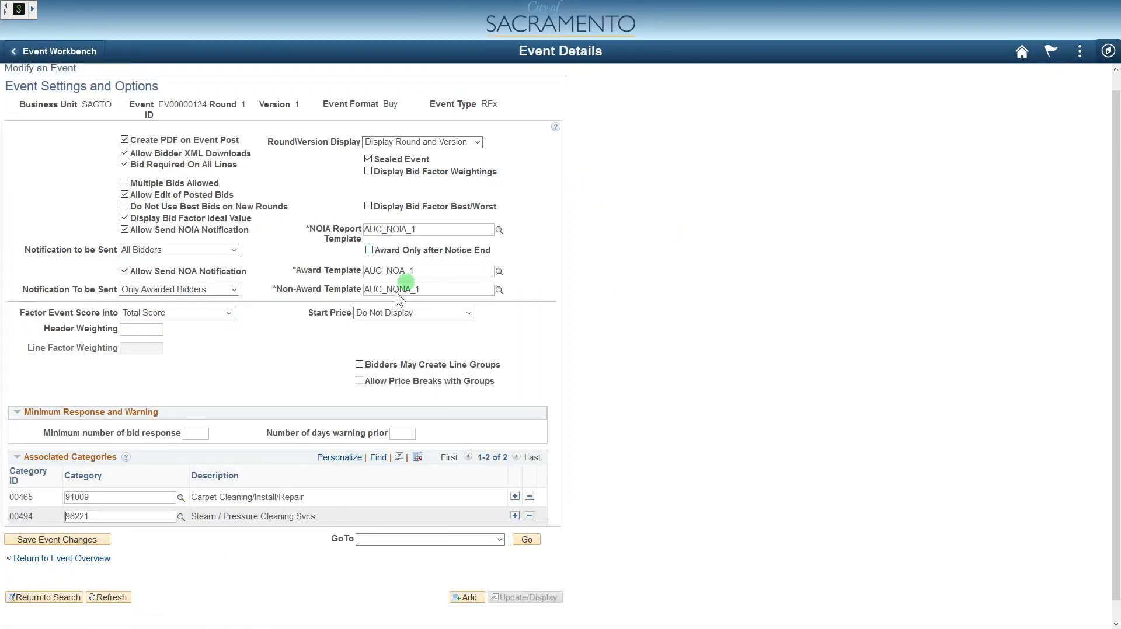
click(92, 540)
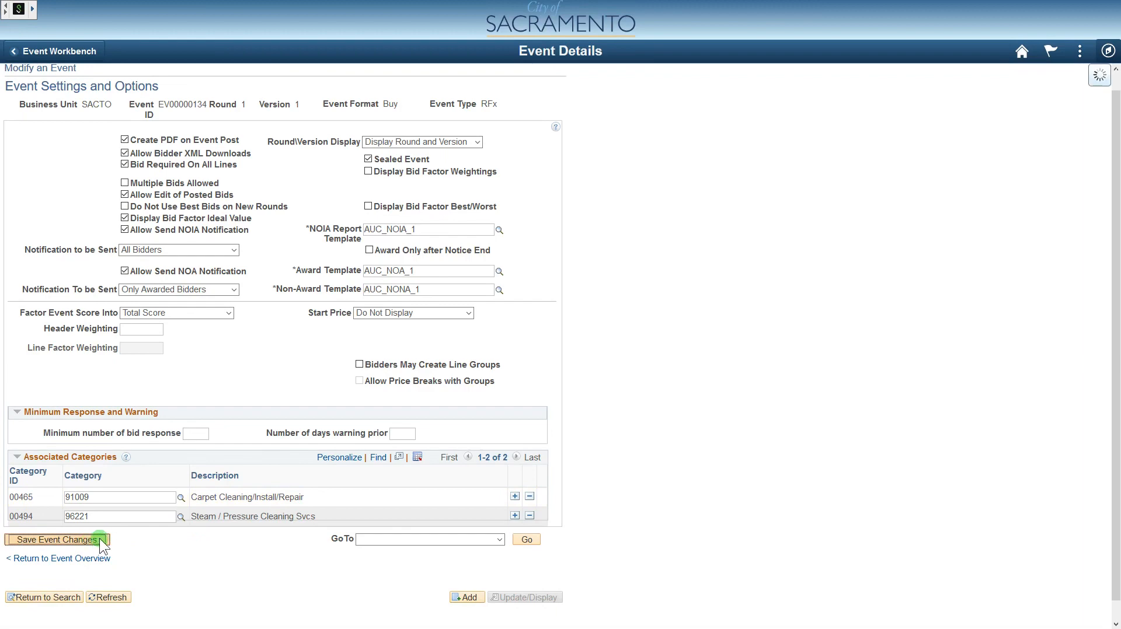
- Go back from the settings page to the Event Summary for EV00000134
click(97, 560)
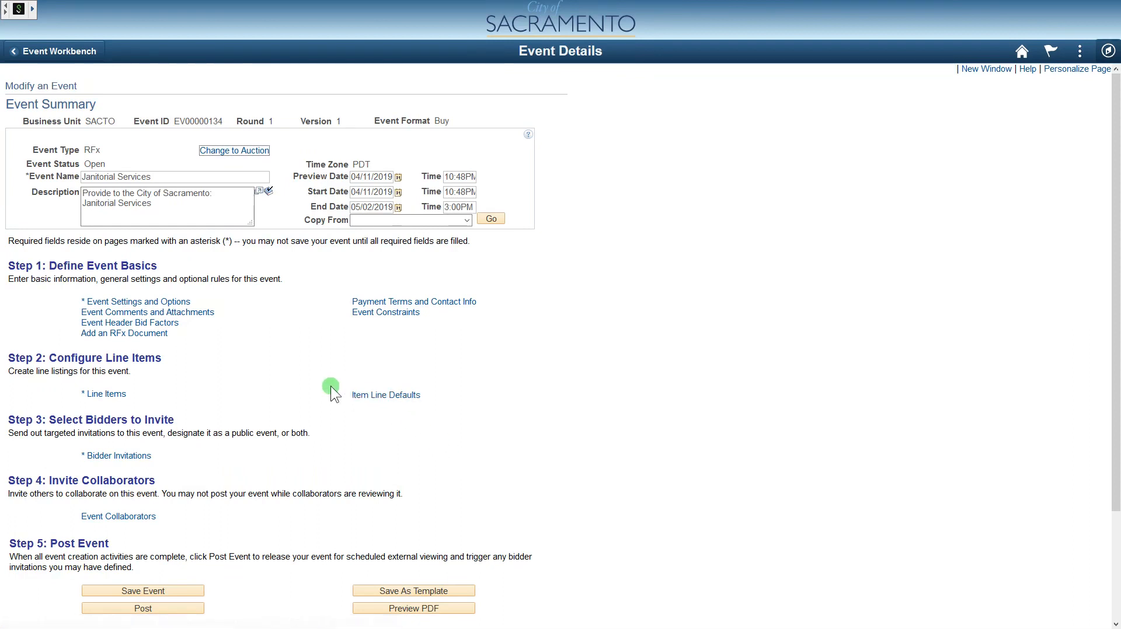
- Open Event Comments and Attachments from Step 1 of the event summary
click(202, 313)
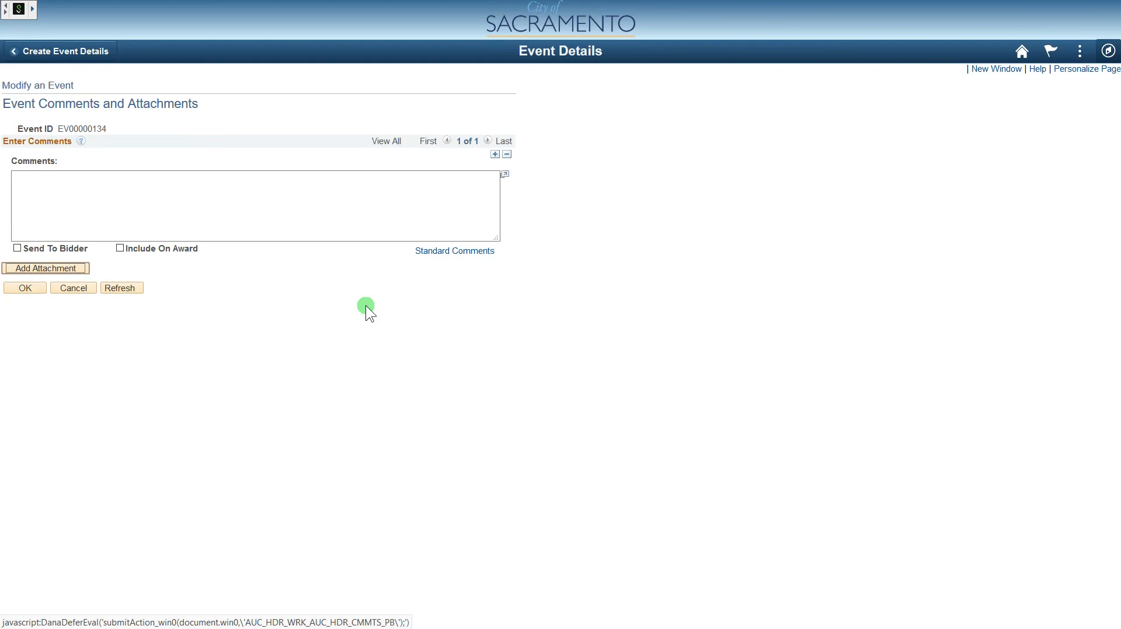
- Attach (SCOPE_OF_WORK).pdf from the Downloads folder to the event
click(73, 270)
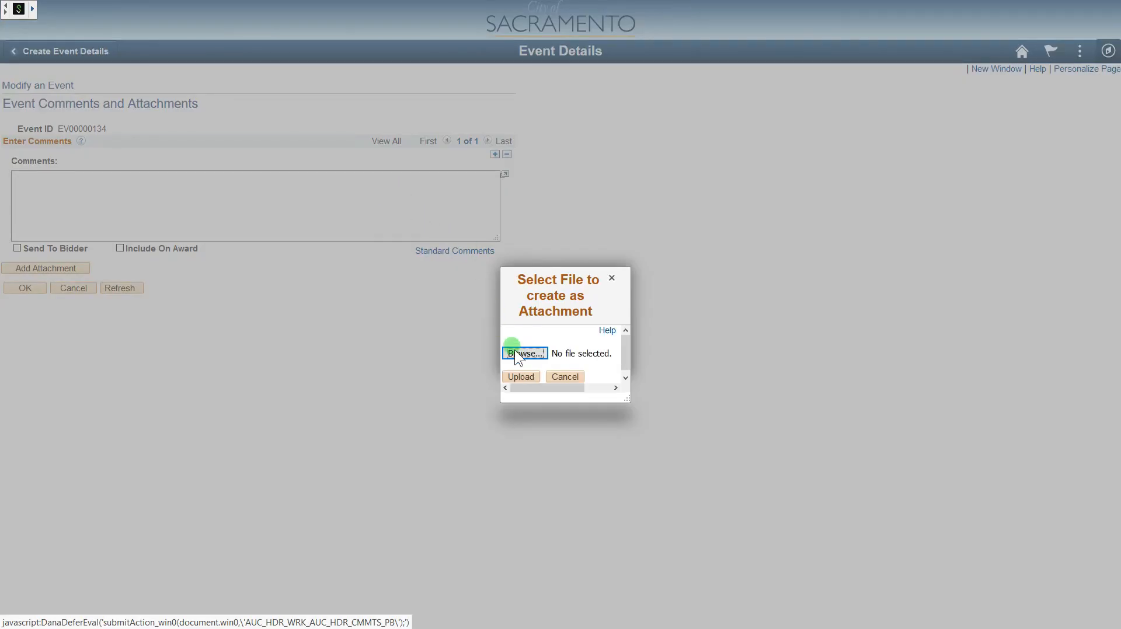
click(517, 353)
double_click(300, 93)
click(524, 377)
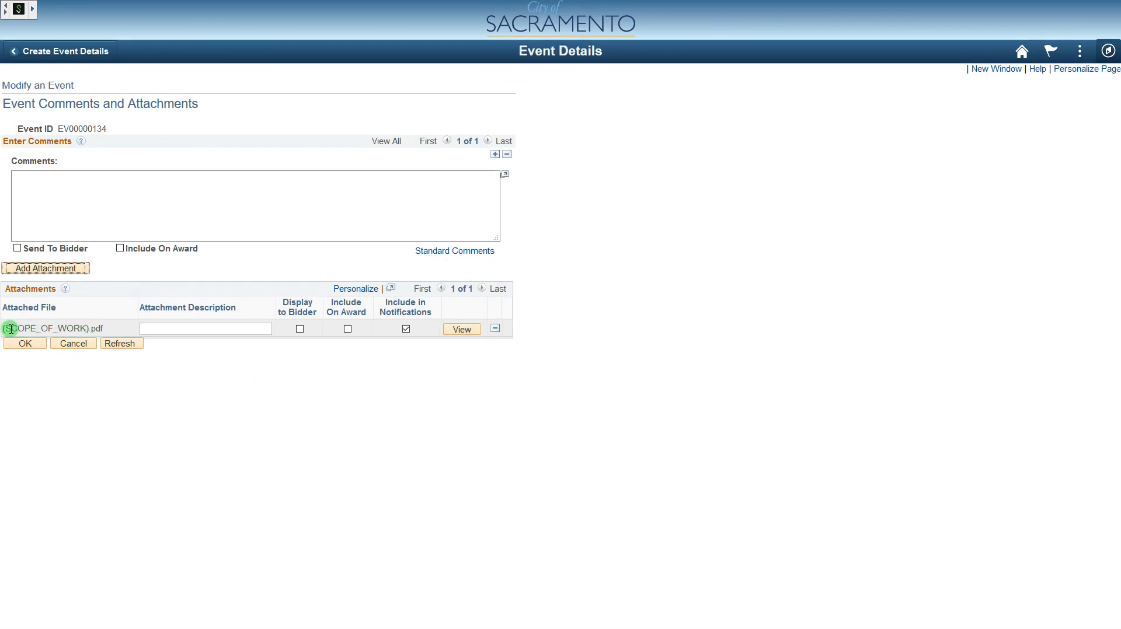
- Describe the attachment as 'Attachment 1 : Scope of Work', display it to bidders, and confirm
click(178, 329)
text(Attachment 1)
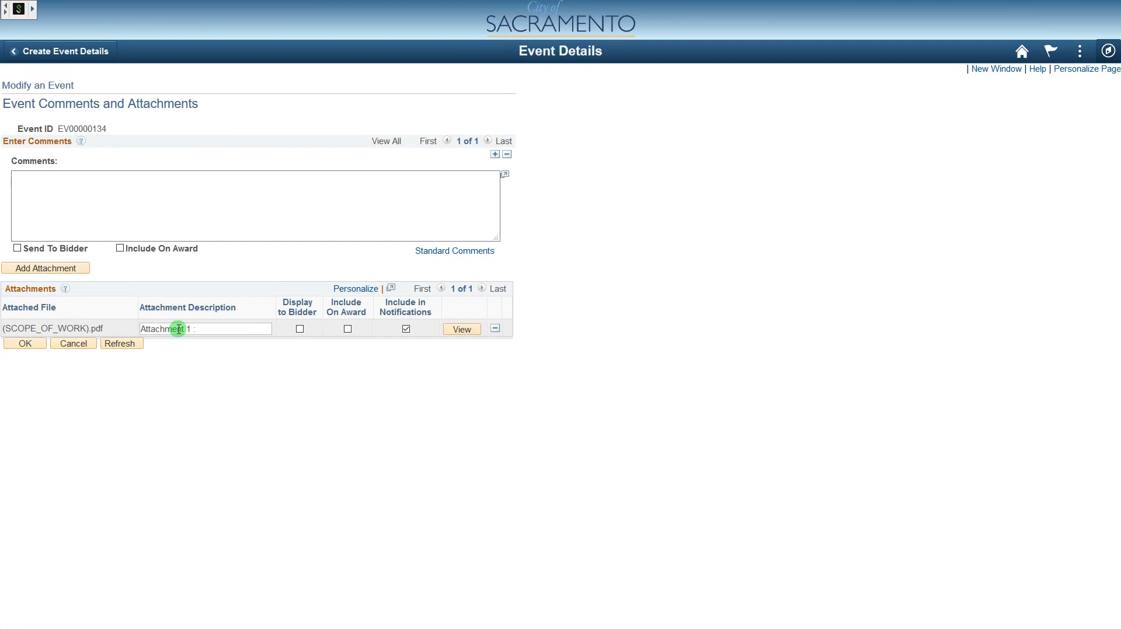
text(: Scope of D)
key(BackSpace)
text(Work)
click(306, 320)
click(300, 330)
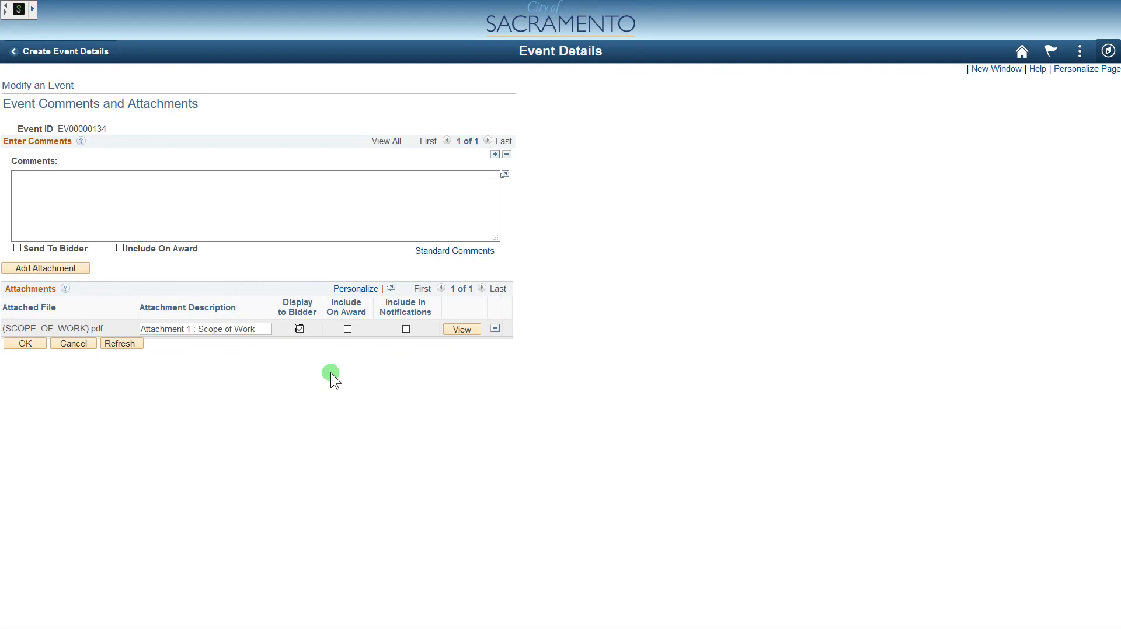
click(24, 343)
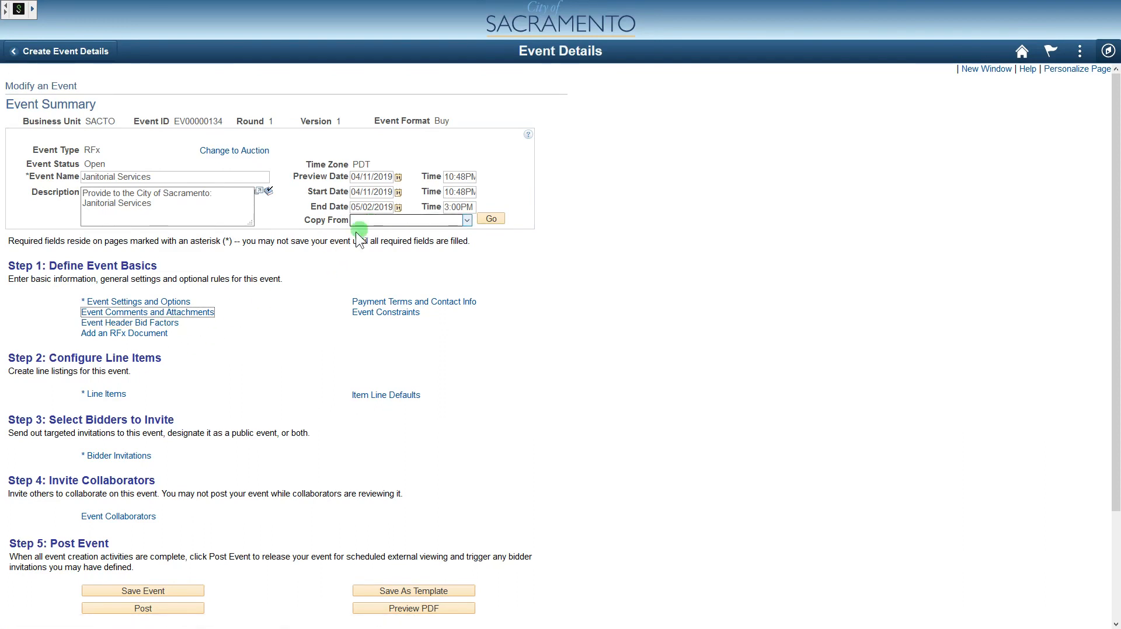
- Open the Event Header Bid Factors for event EV00000134
click(175, 324)
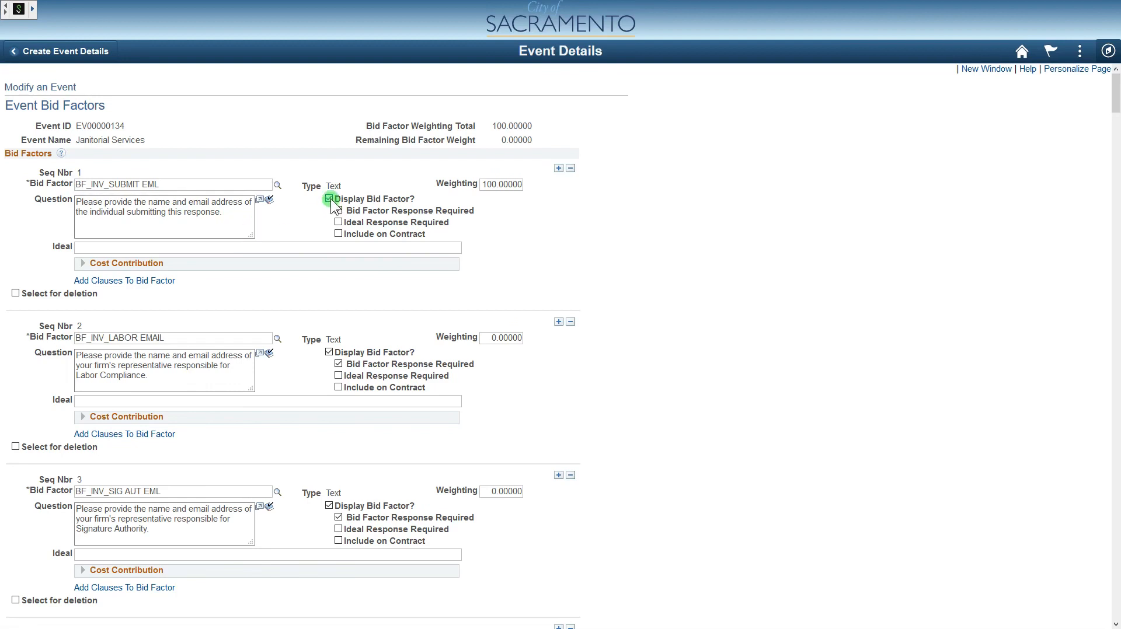
- Make a response required for bid factor 1, keeping bid factor 7 displayed
click(369, 210)
scroll(624, 280, down, 6)
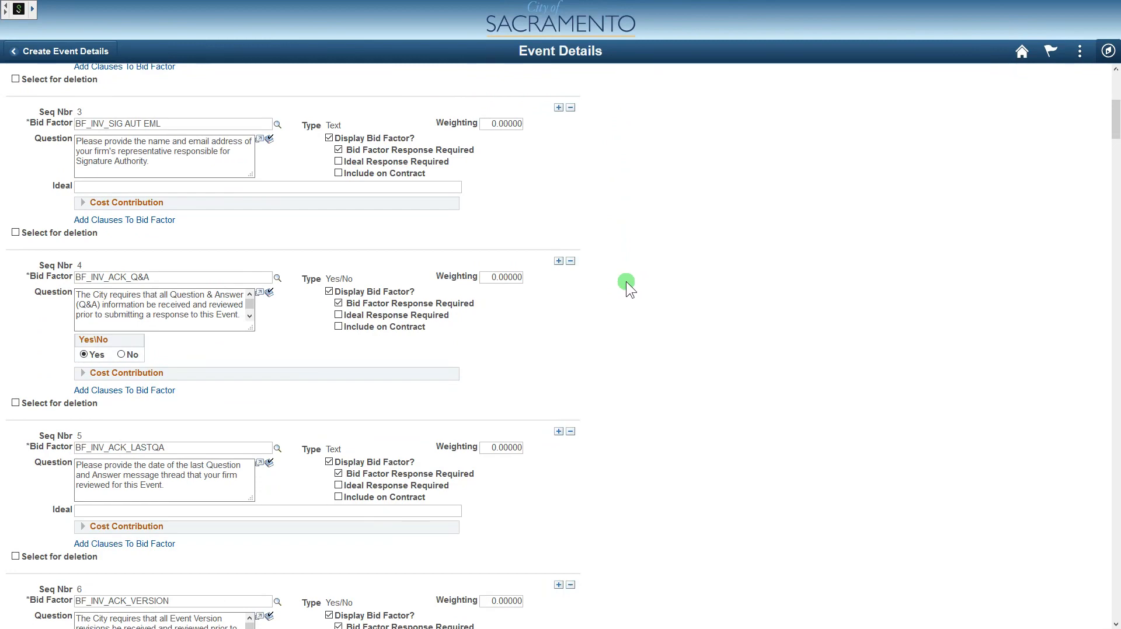
scroll(625, 282, down, 4)
scroll(627, 284, down, 3)
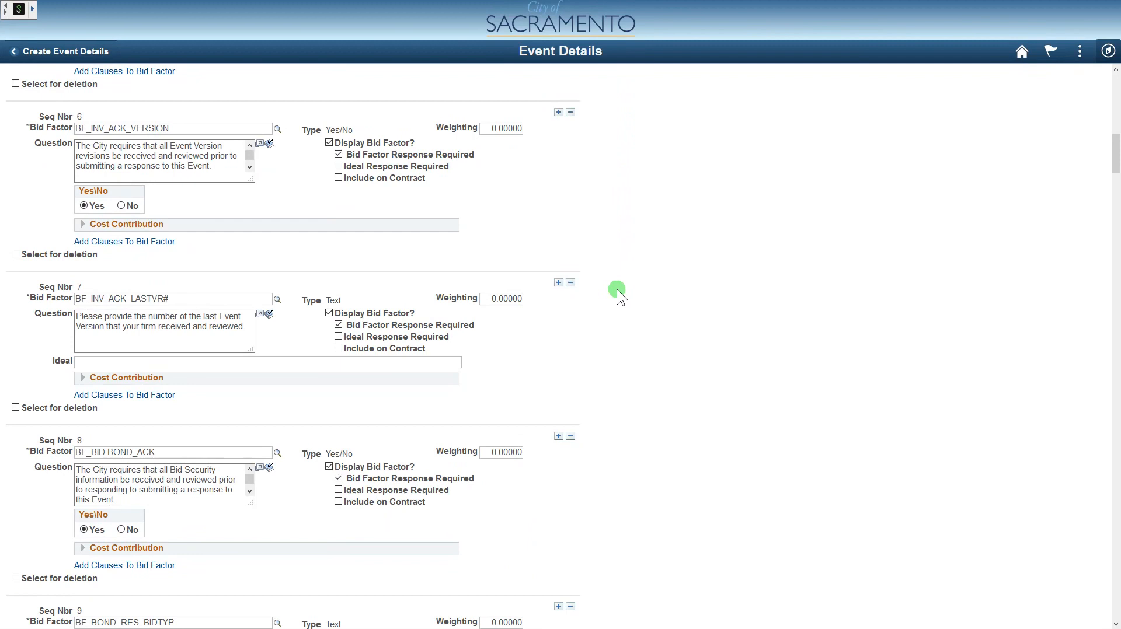
click(328, 313)
click(330, 313)
- Save the bid factor changes and return to the Event Overview
scroll(622, 337, down, 14)
scroll(642, 337, down, 8)
drag(1111, 233, 1100, 607)
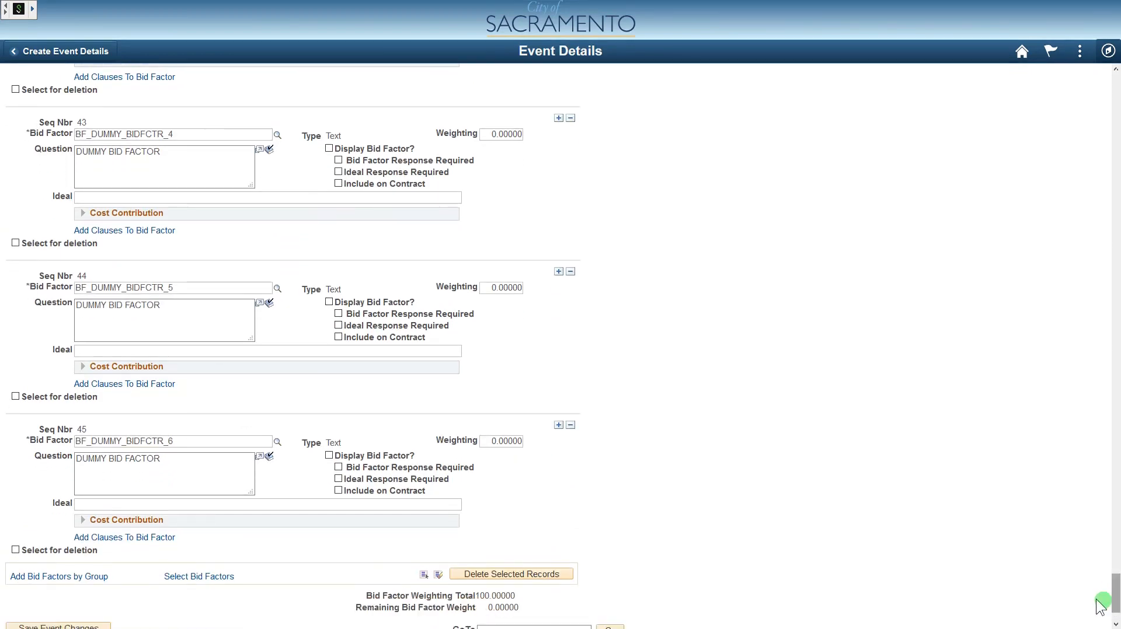
scroll(150, 562, down, 2)
click(92, 539)
click(64, 561)
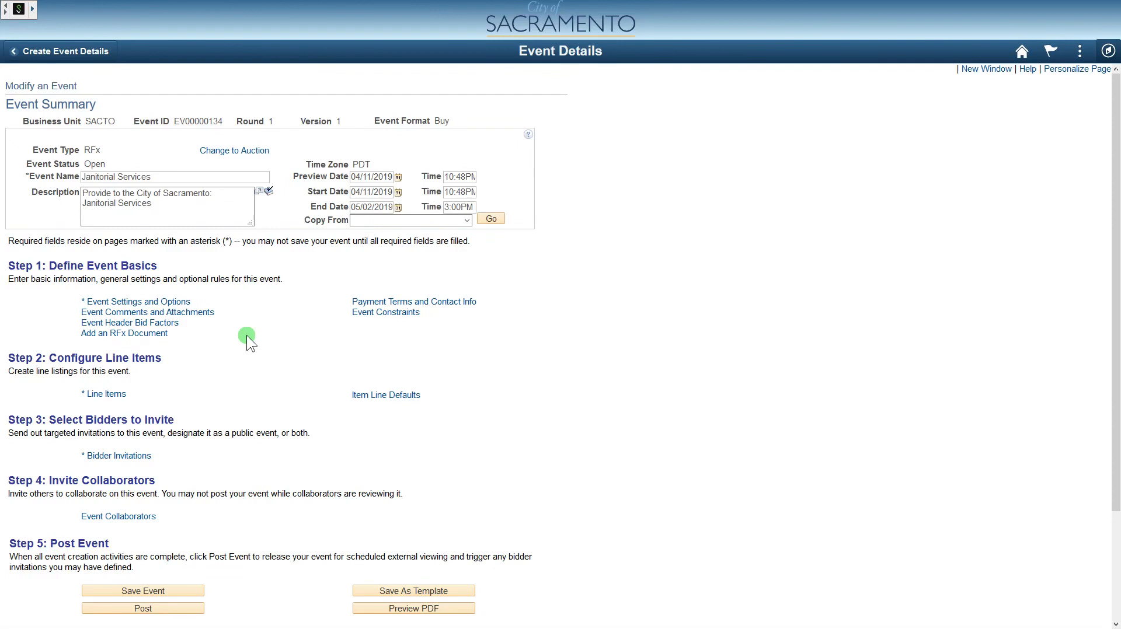
click(168, 333)
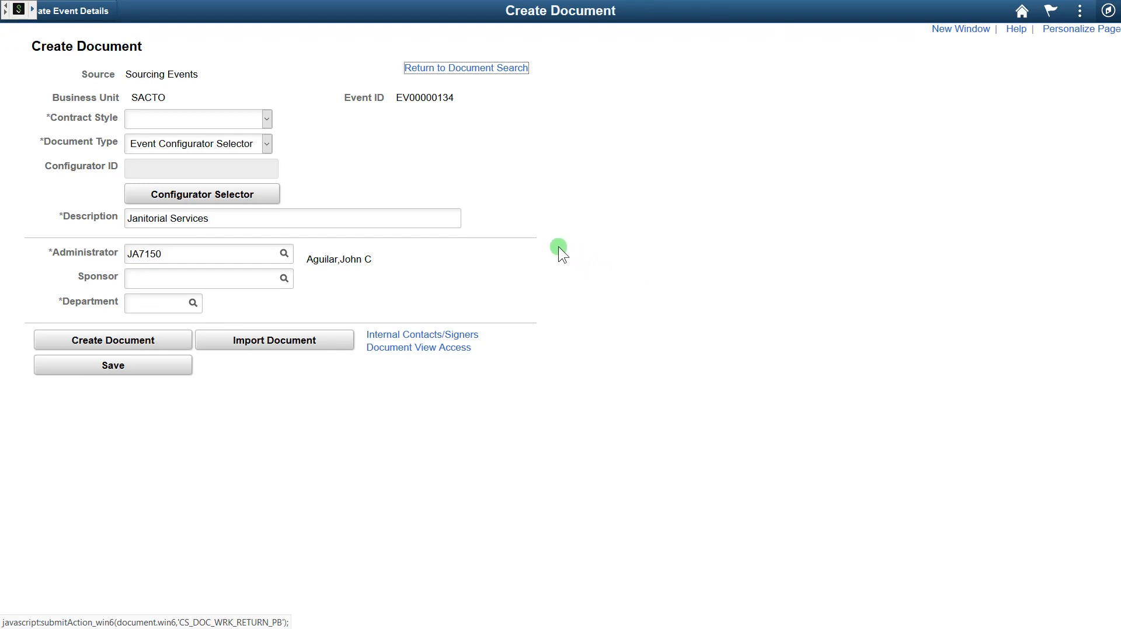
- Set the contract style to Sourcing Event Document and the department to 06001511
click(251, 121)
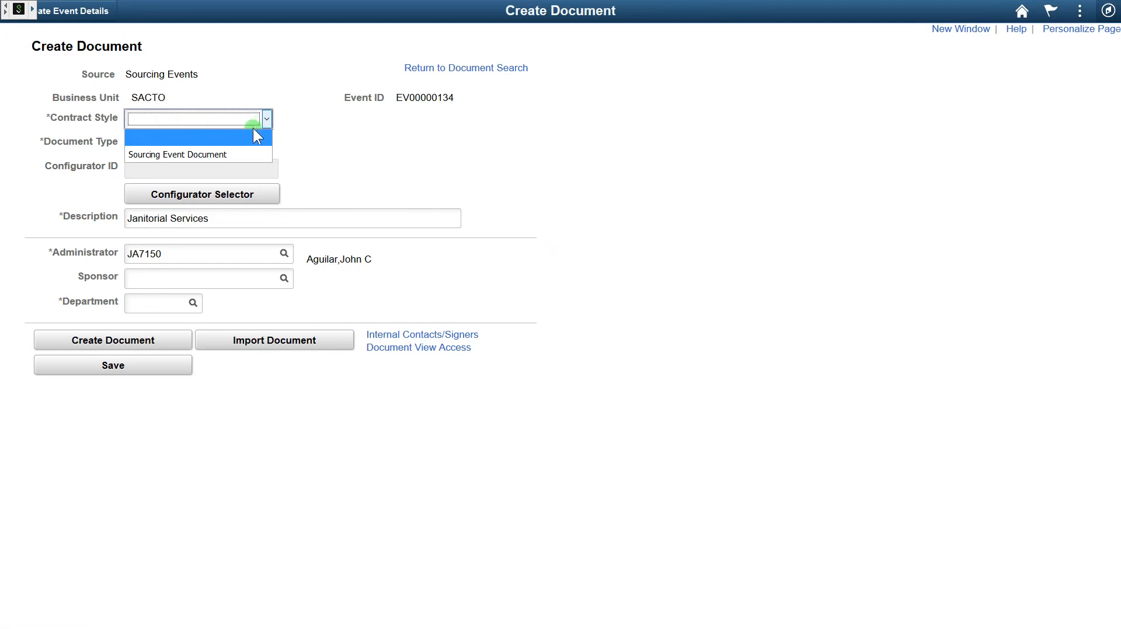
click(250, 149)
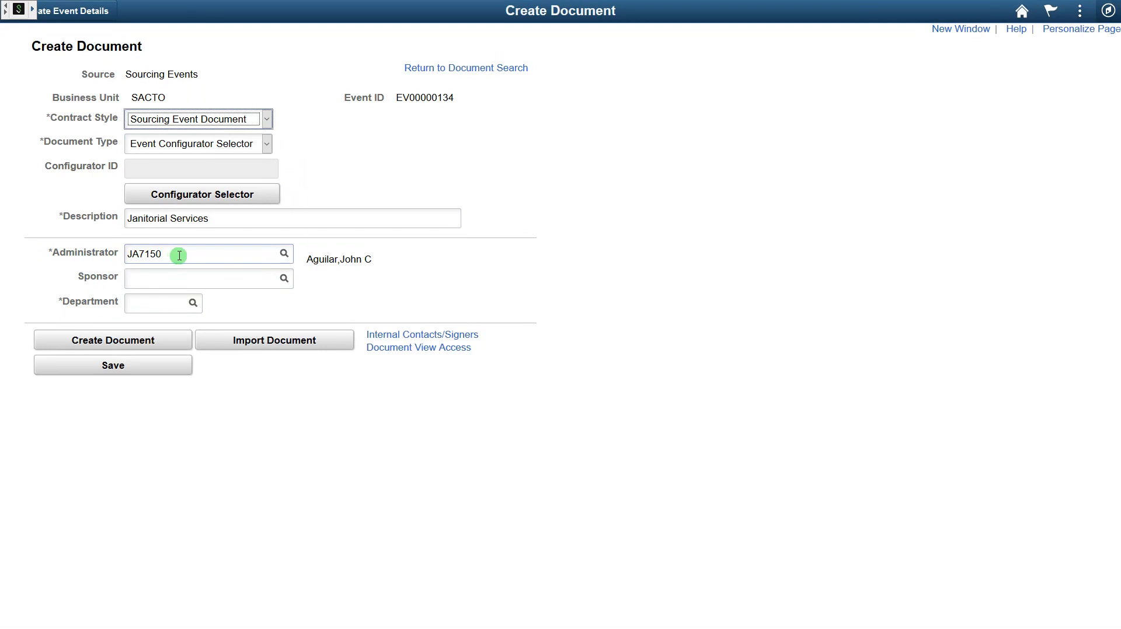
click(153, 303)
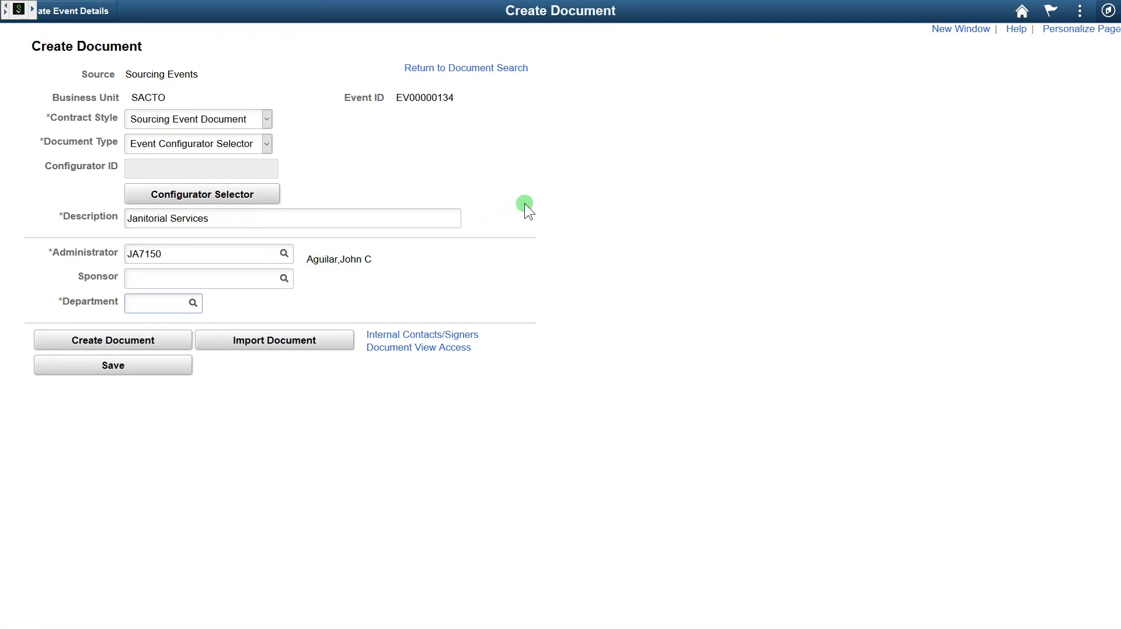
text(06001511)
key(Tab)
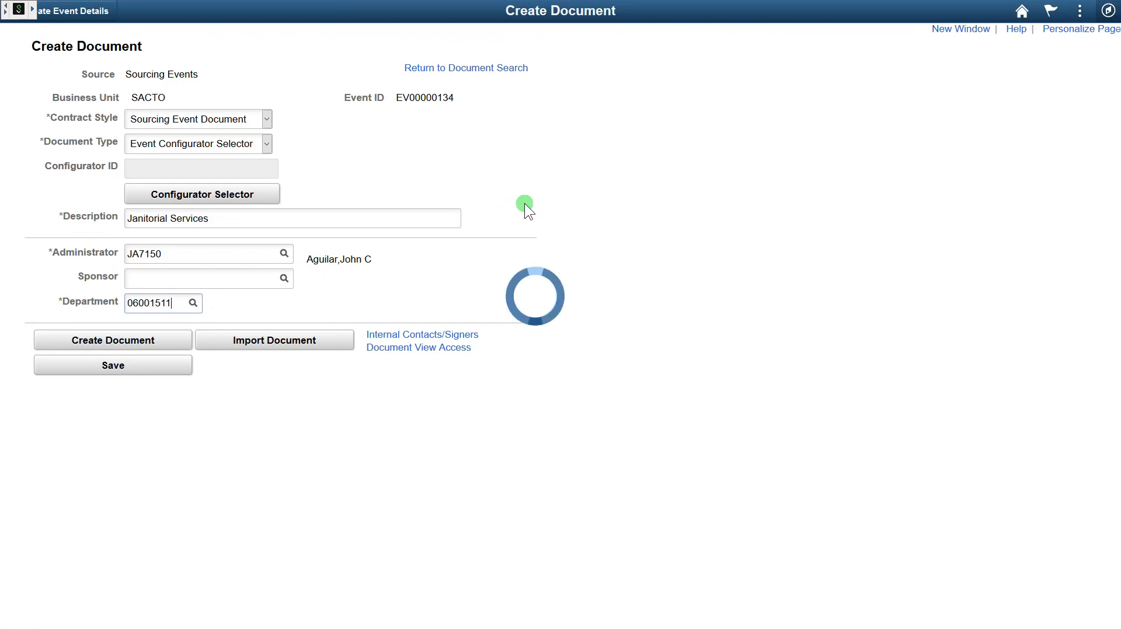
- Browse the unfiltered Department lookup, then close it with department 06001511 kept
click(203, 302)
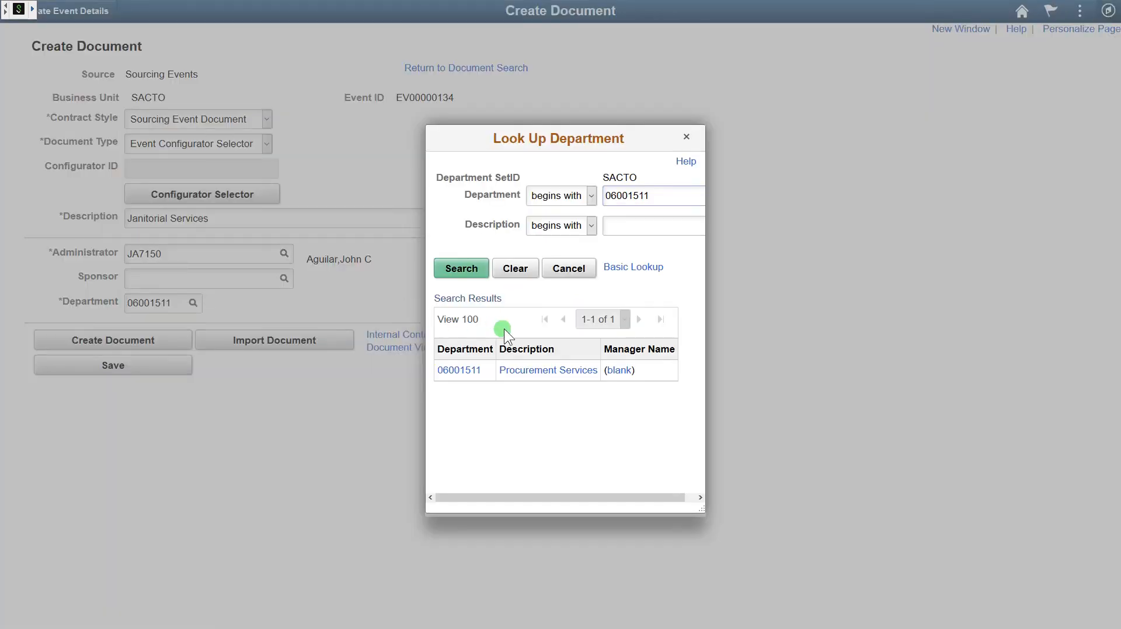
drag(638, 209, 548, 195)
key(BackSpace)
click(468, 266)
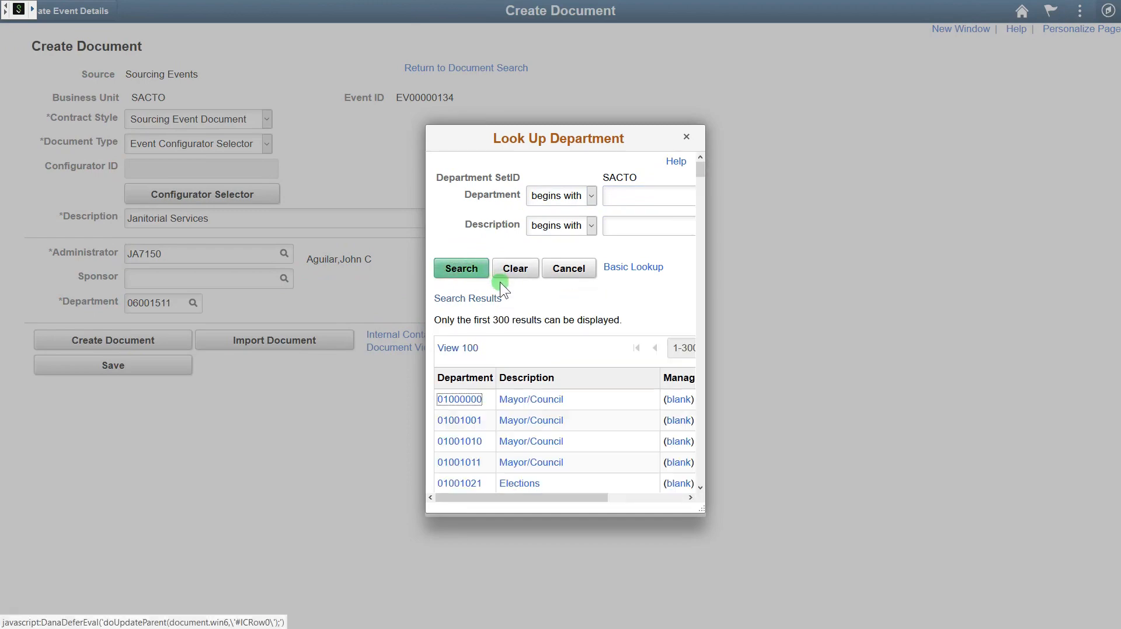
scroll(665, 332, down, 5)
scroll(595, 400, down, 3)
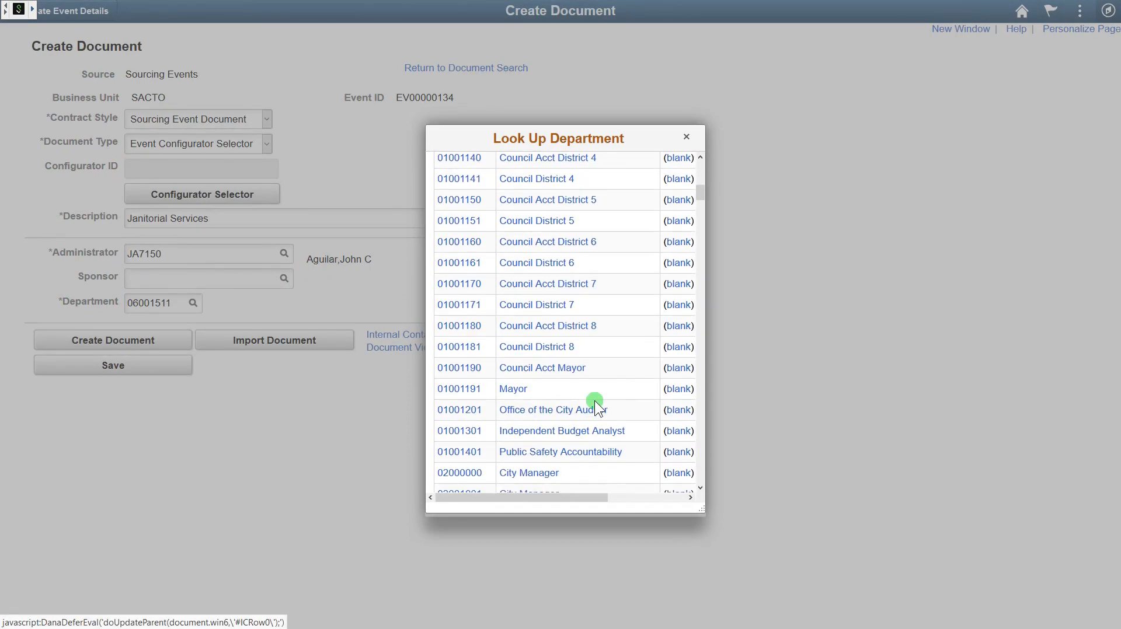
click(689, 142)
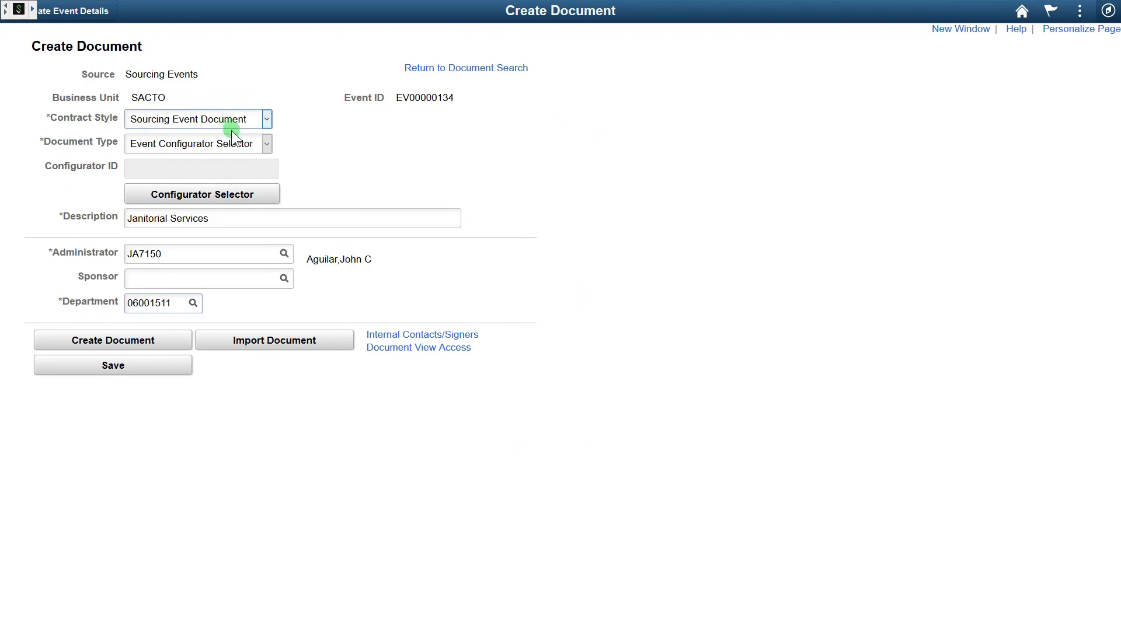
- Answer No, No, Yes in the configurator wizard to apply CFG_EVENT_NPS (Non-Professional Services)
click(240, 193)
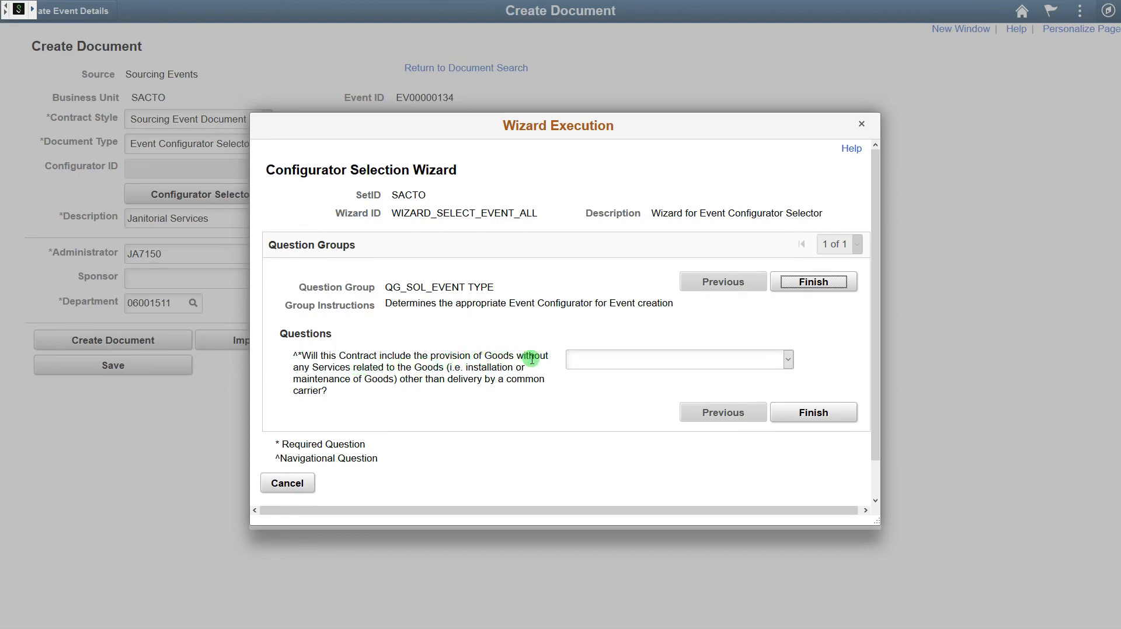
click(604, 360)
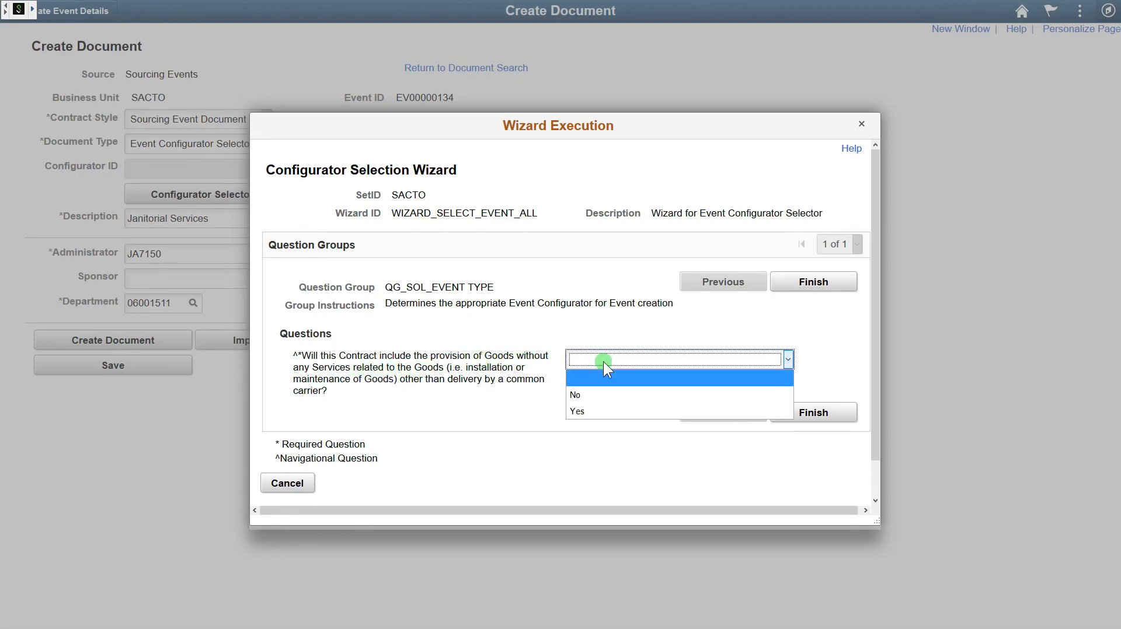
click(604, 389)
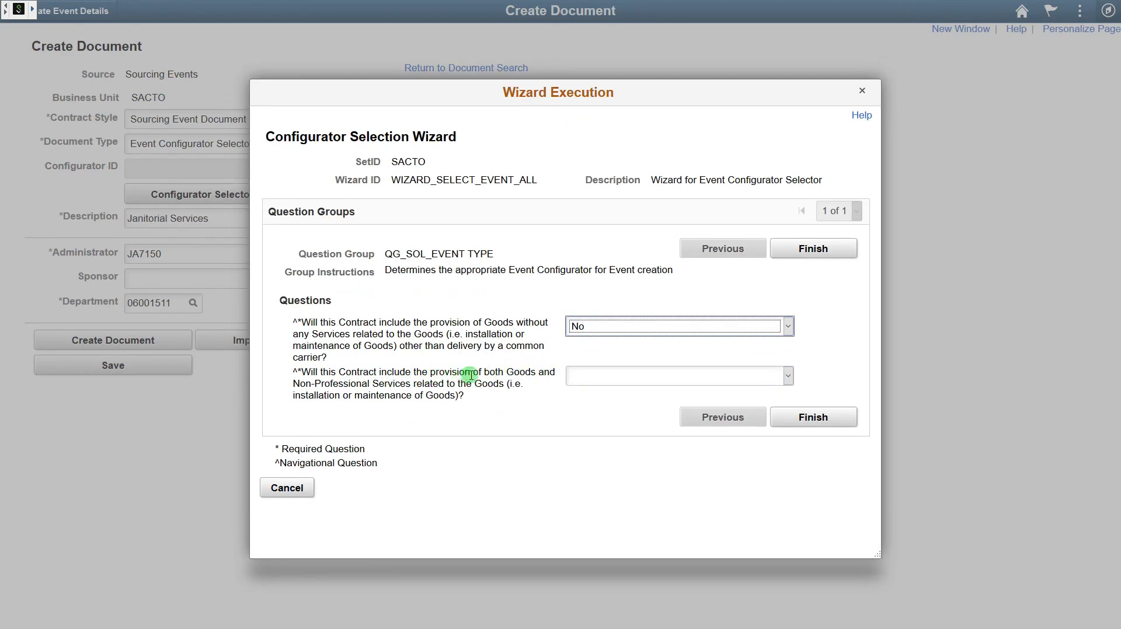
click(601, 377)
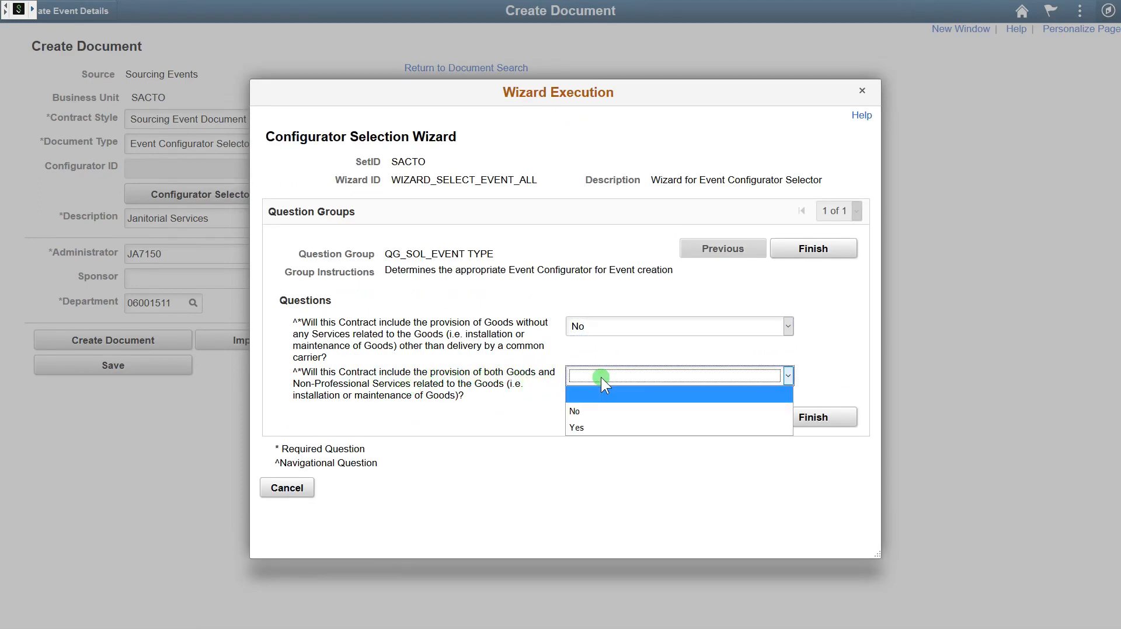
click(596, 411)
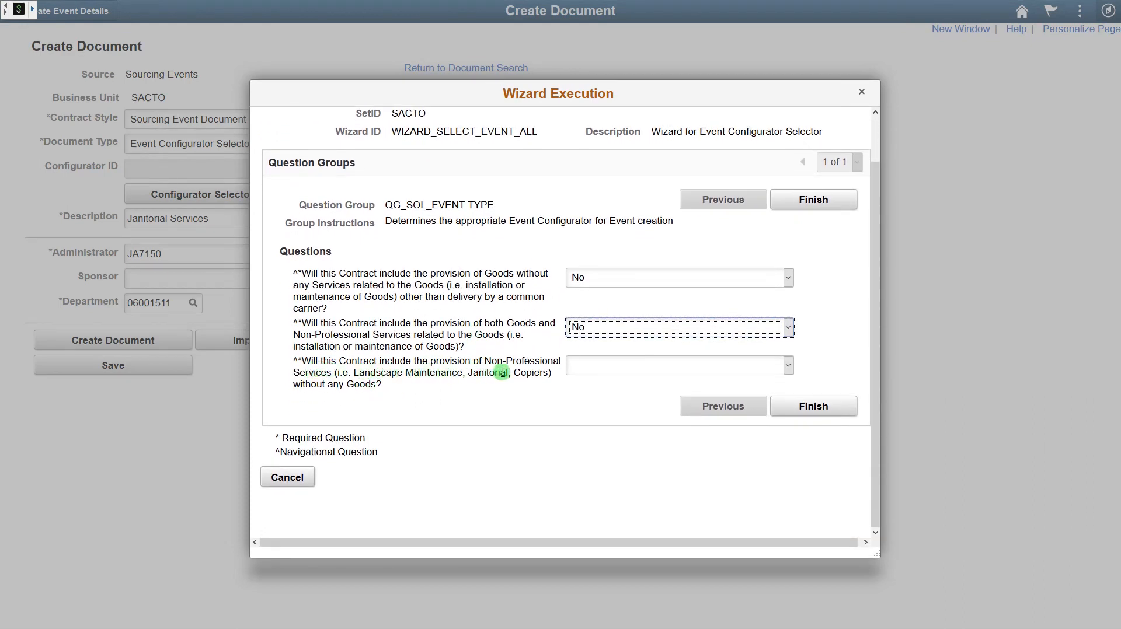
click(596, 369)
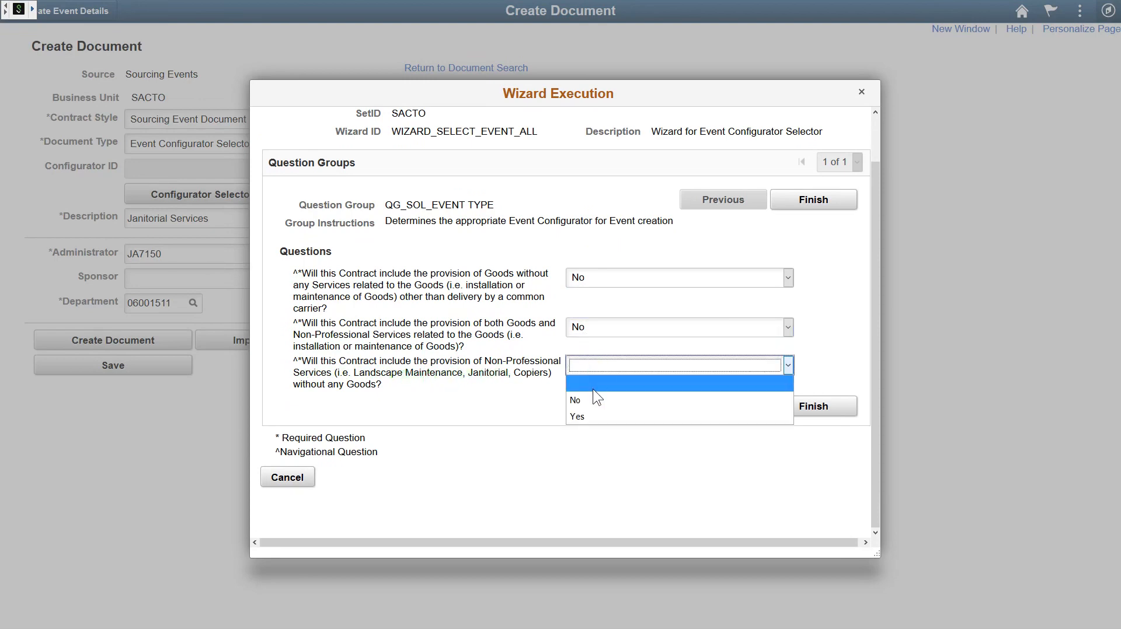
click(592, 416)
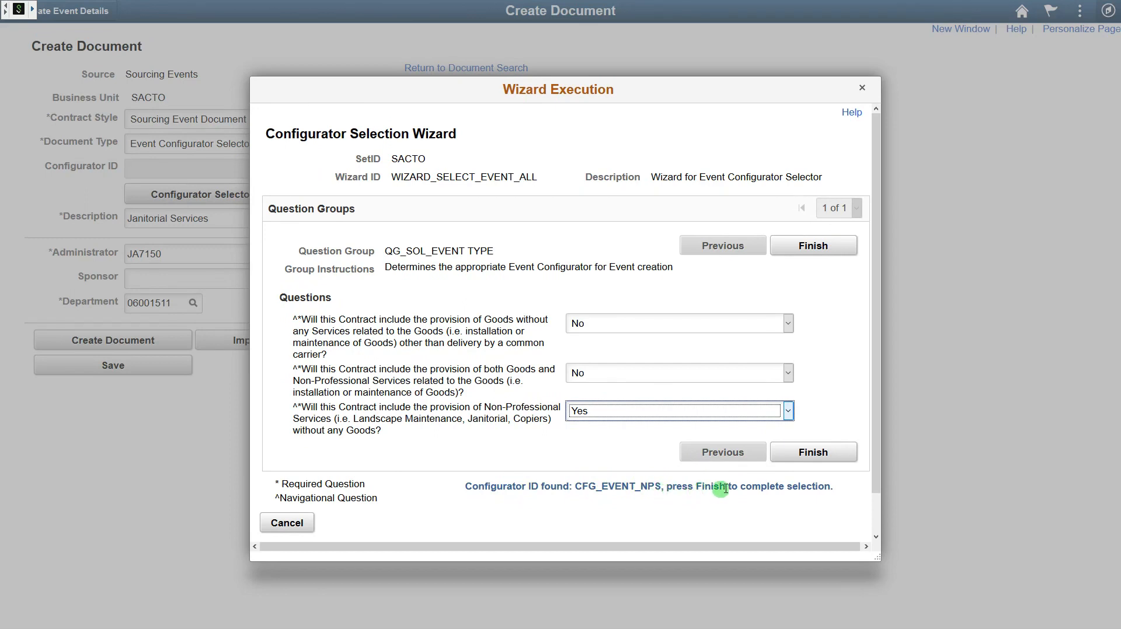
click(814, 453)
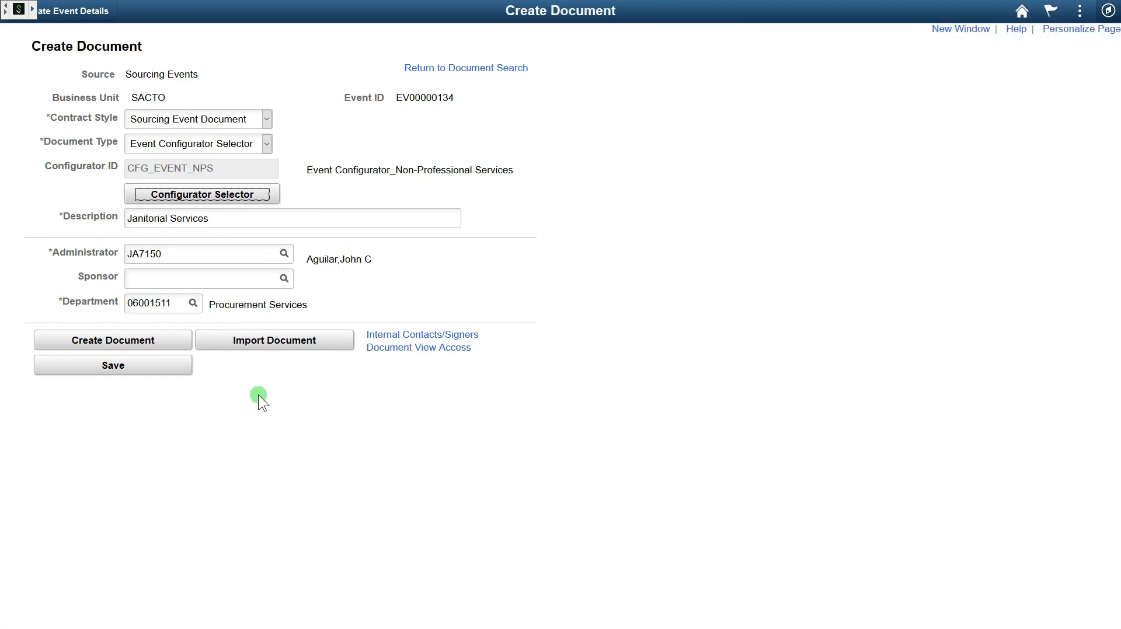
- Start the event document: under $100,000 No, Request for Bid, mandatory pre-bid meeting
click(150, 342)
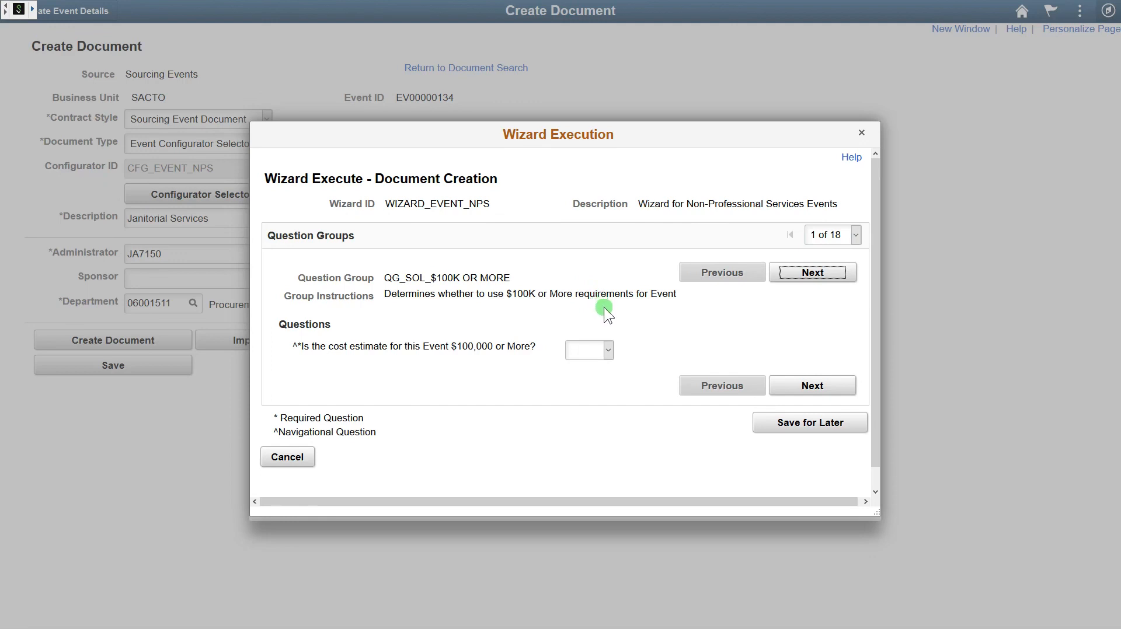
click(606, 350)
click(597, 380)
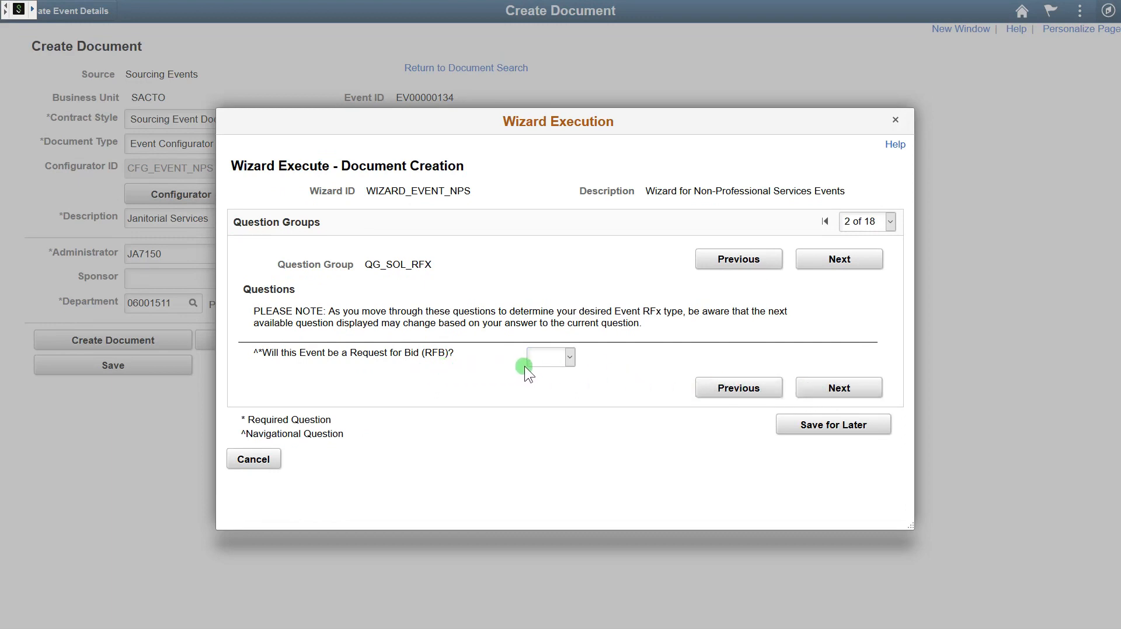
click(552, 358)
click(548, 407)
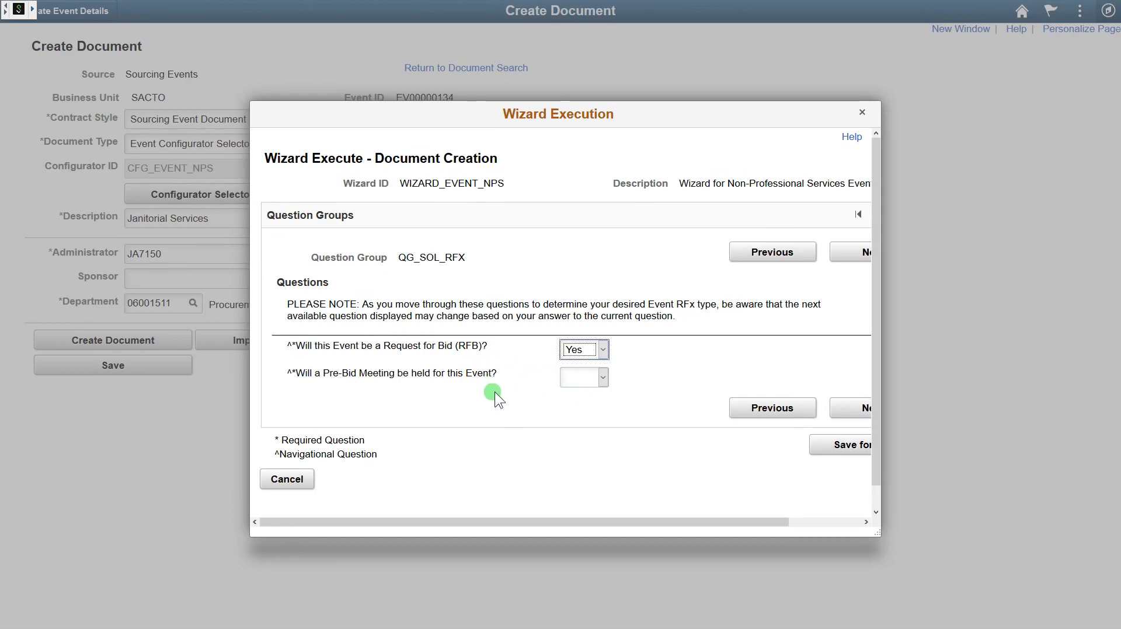
click(604, 379)
click(590, 426)
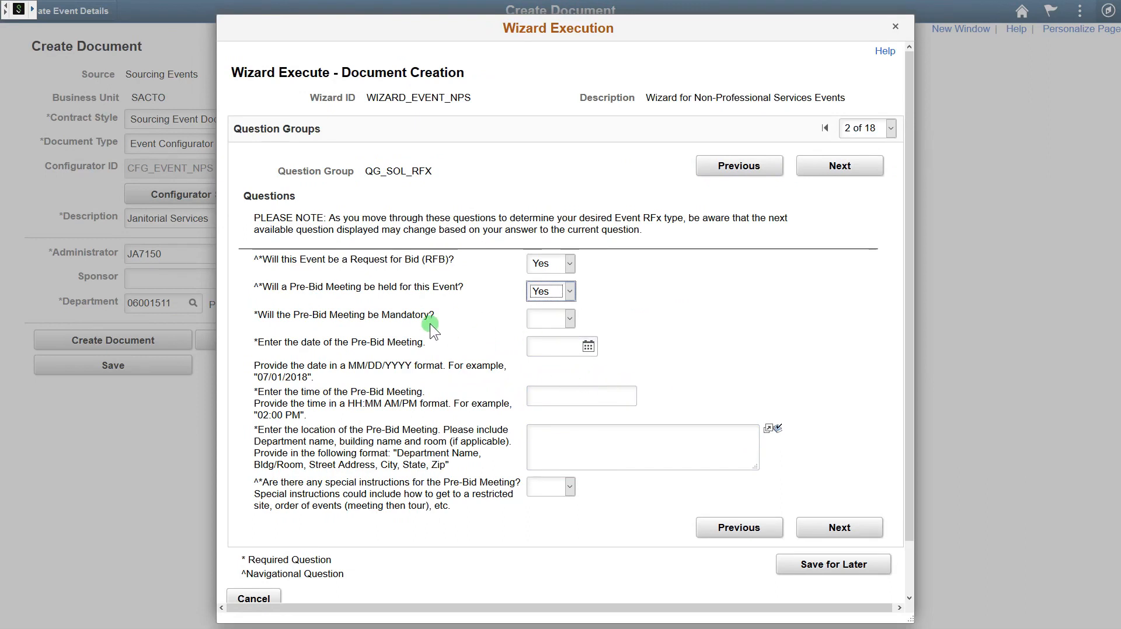
click(567, 320)
click(560, 368)
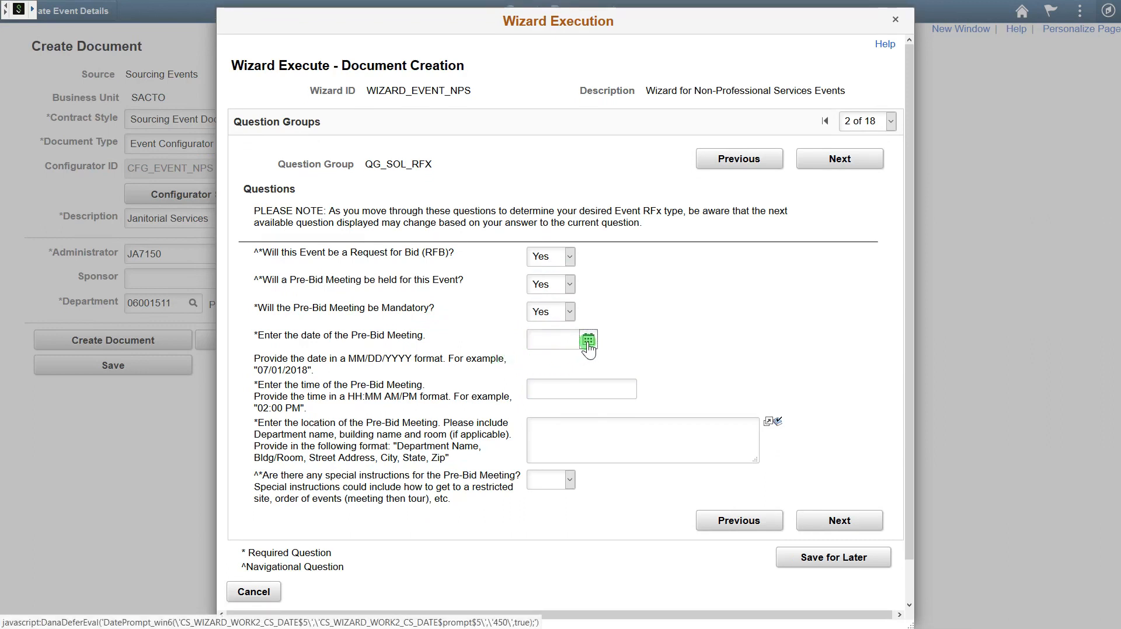
- Schedule the pre-bid meeting for 04/15/2019, 10:00 AM at 915 I St., Sacramento, CA
click(587, 344)
click(639, 467)
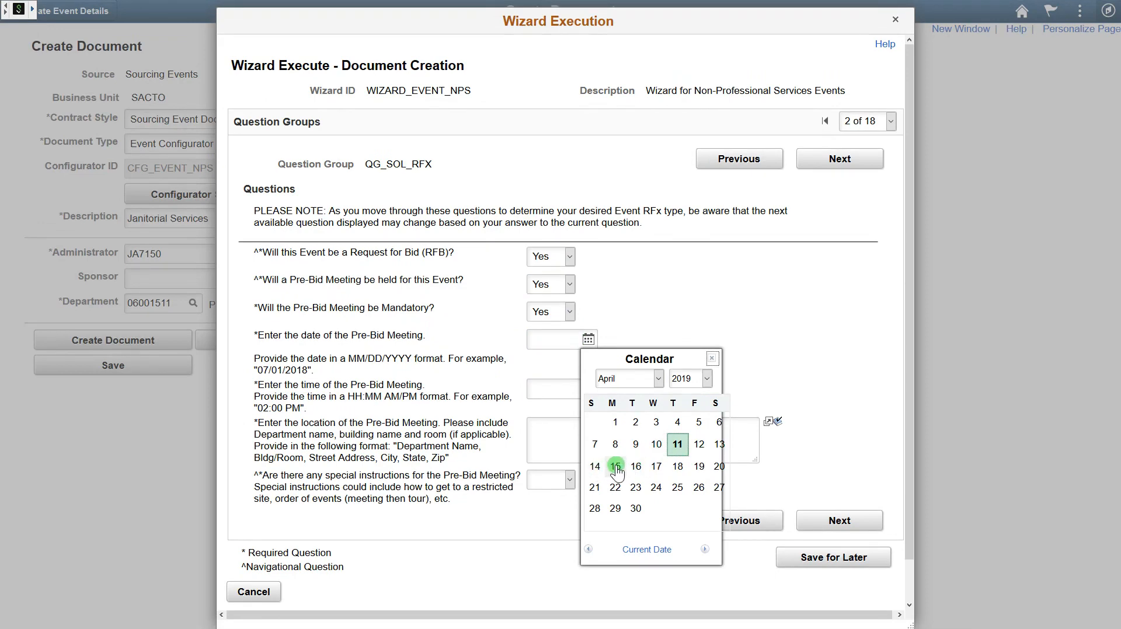
click(616, 467)
click(578, 388)
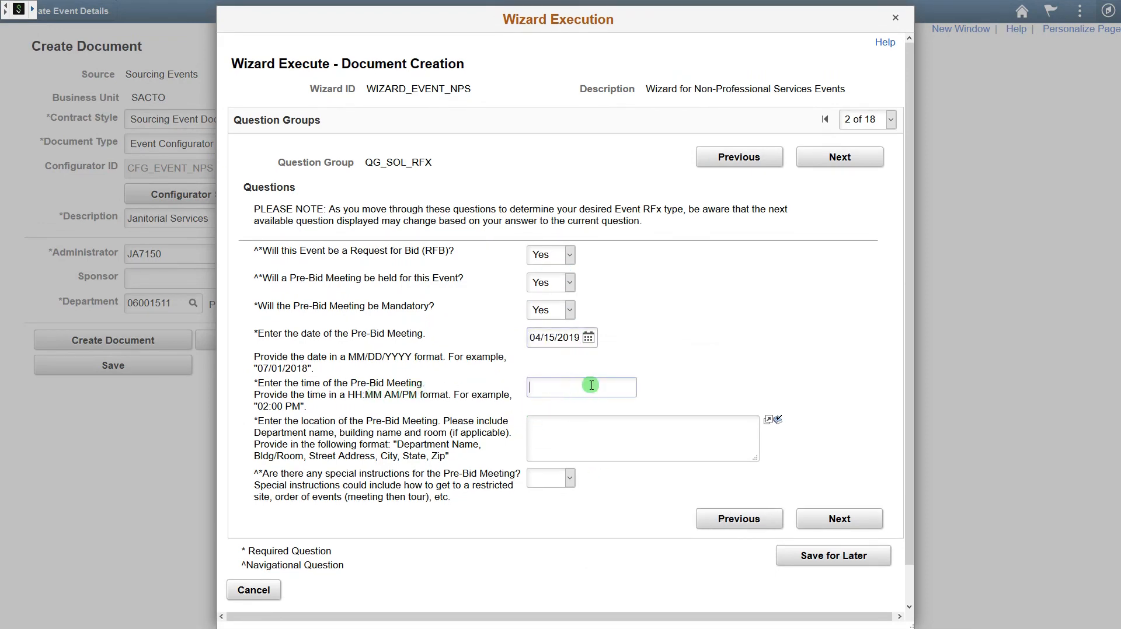
text(10:00 AM)
key(Tab)
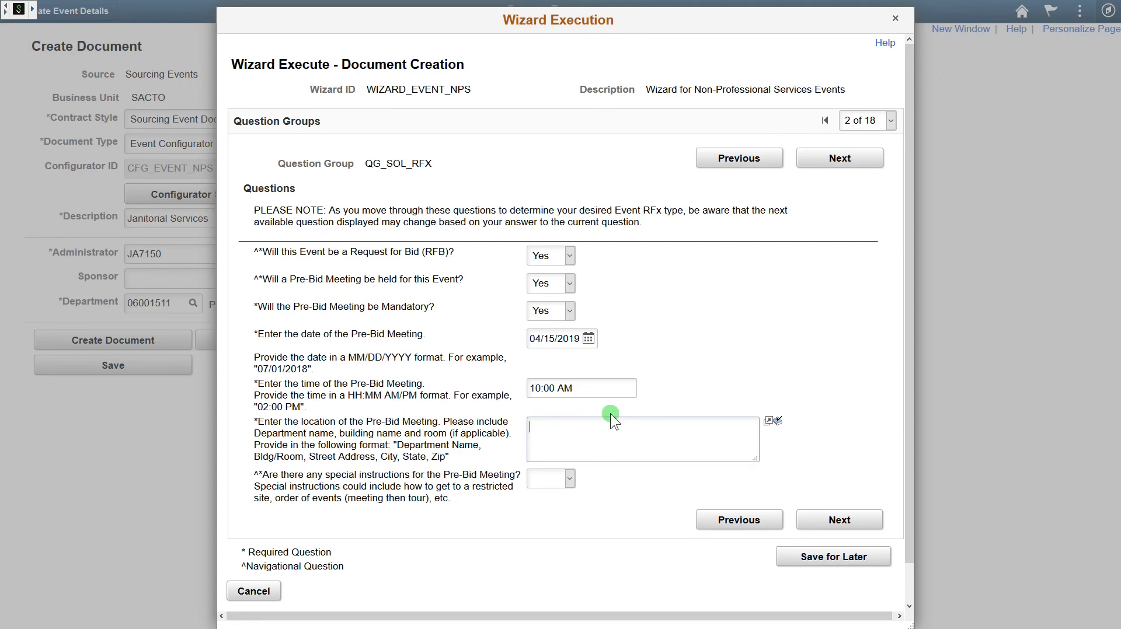
text(915 I St., Sacramento, CA 95814)
- Add special instructions 'Please check in at the front desk' and enlarge the wizard
click(562, 485)
click(548, 528)
click(615, 526)
text(Please check in)
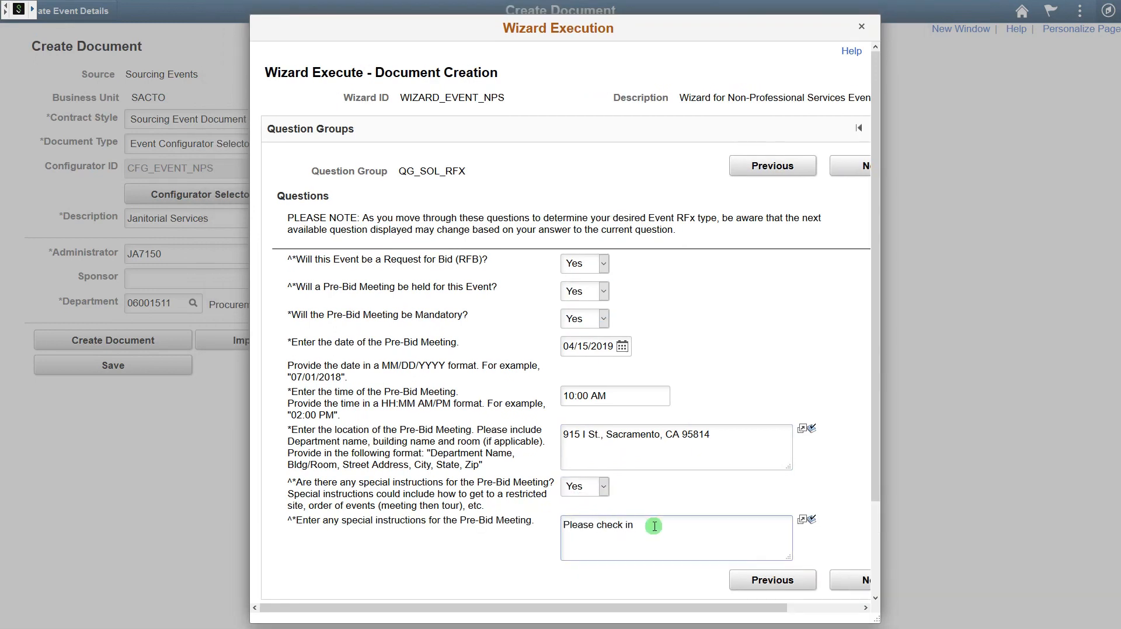
text( at the front desk.)
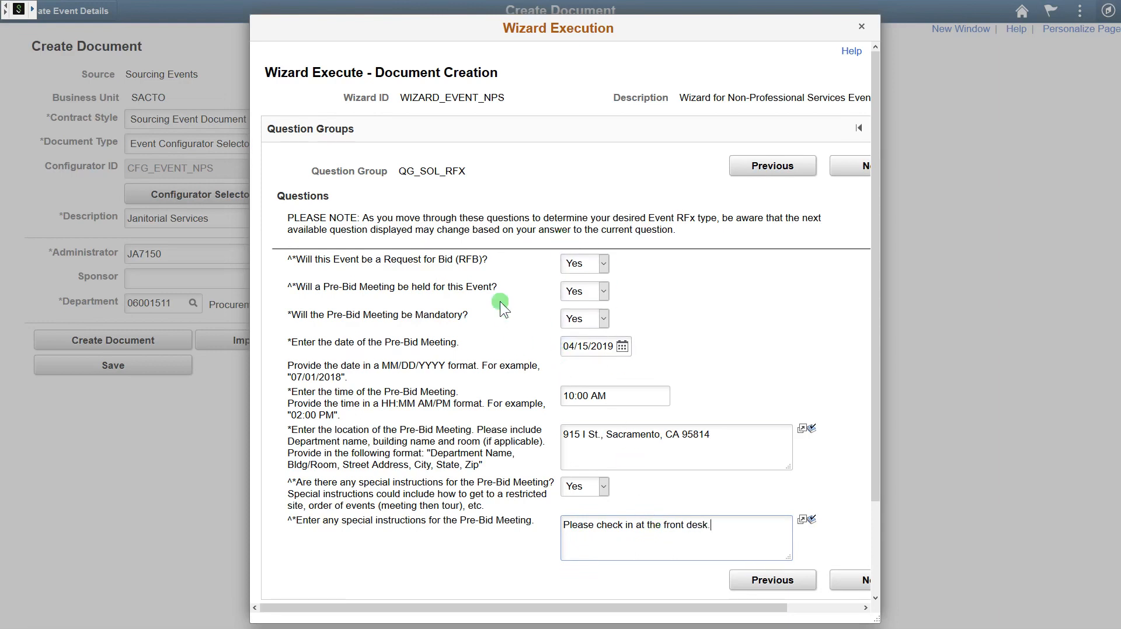
click(576, 321)
drag(878, 616, 920, 607)
- Set the vendor question deadline to Friday, 04/12/2019 at 3:00 PM
click(860, 566)
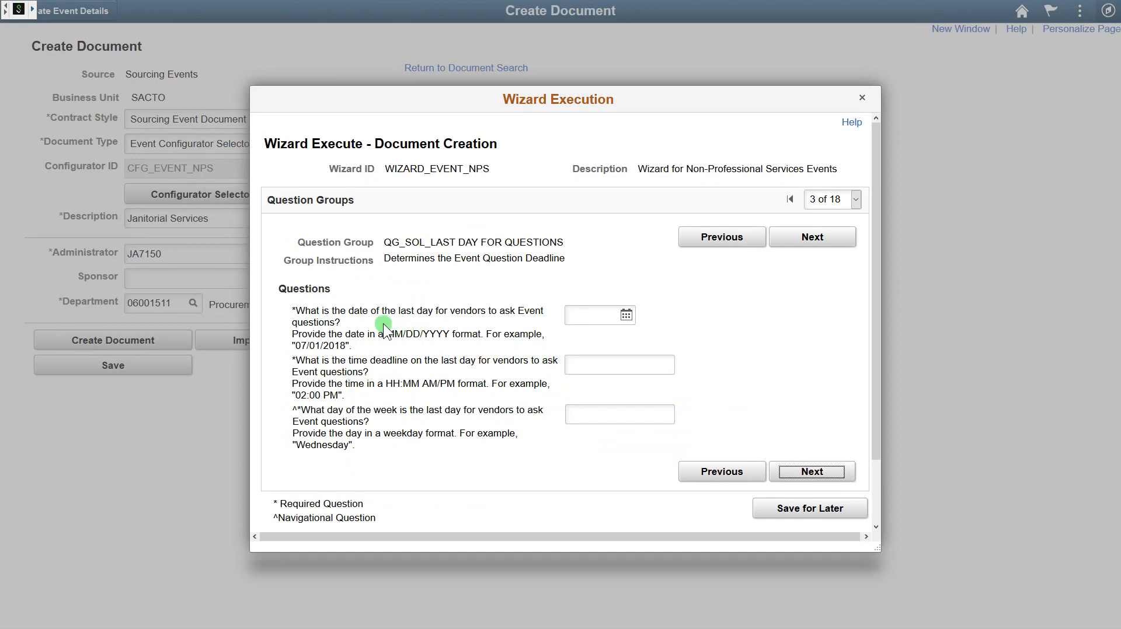
click(626, 317)
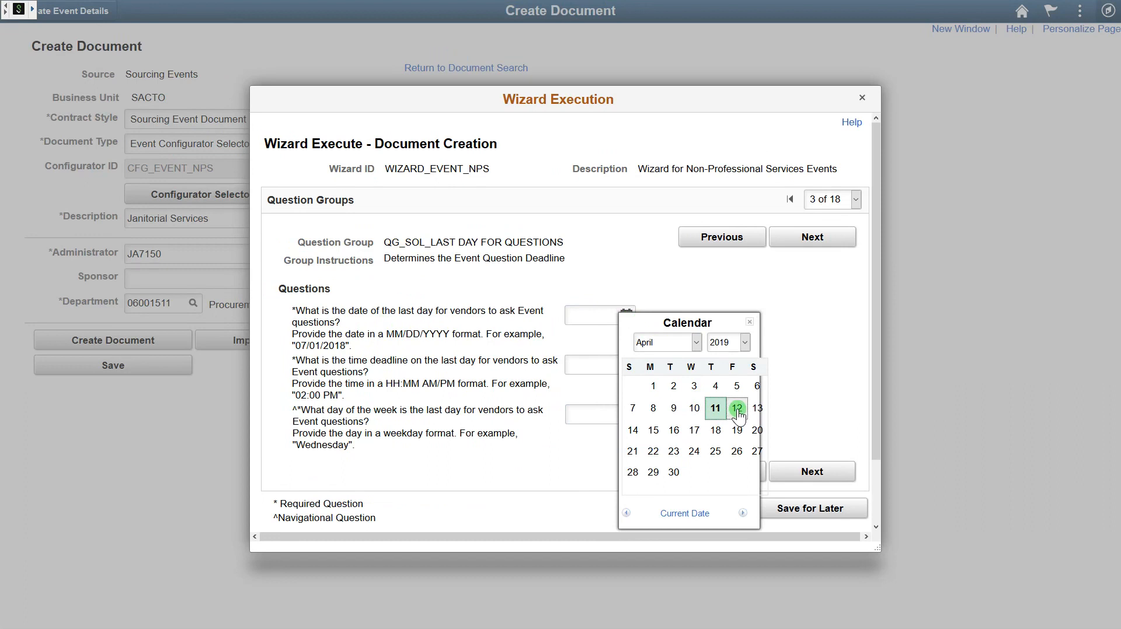
click(737, 408)
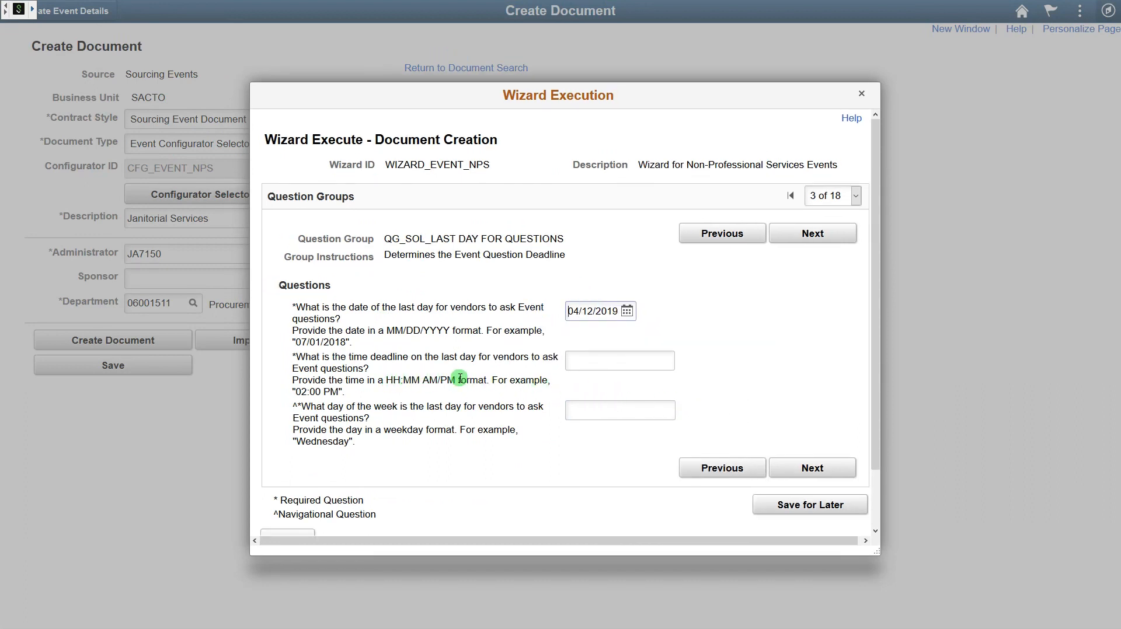
click(619, 360)
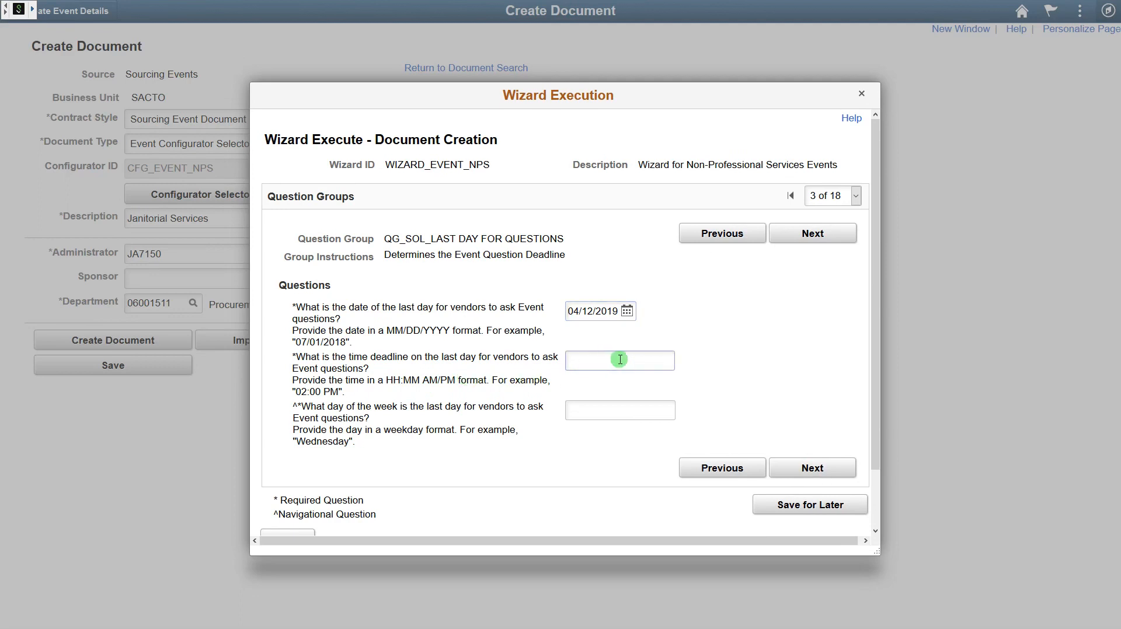
text(3:00 PM)
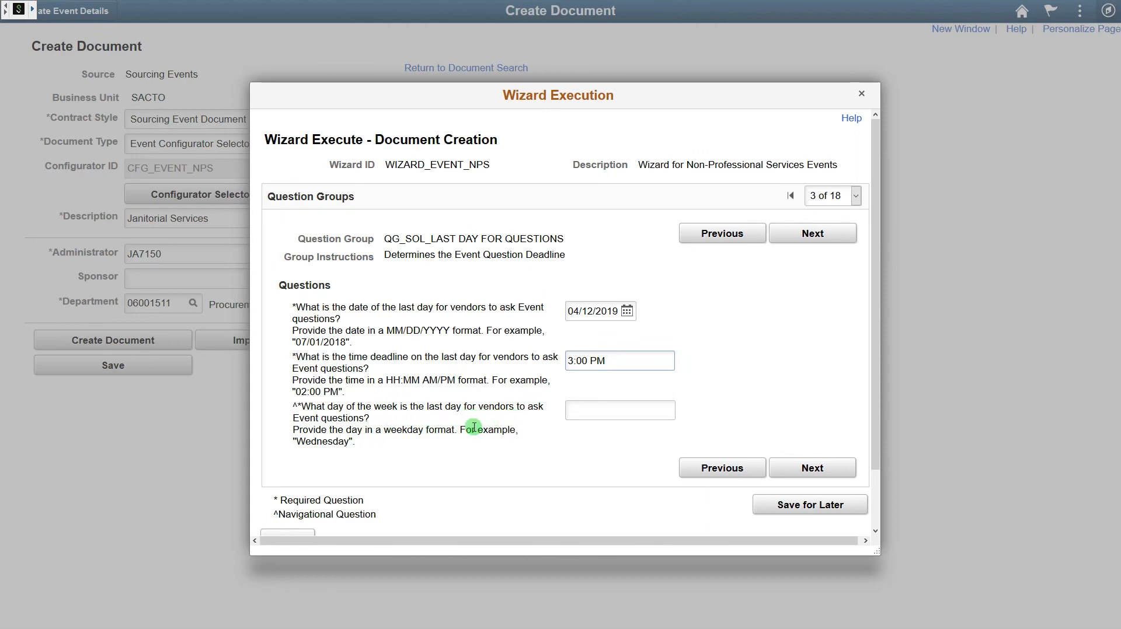
click(613, 413)
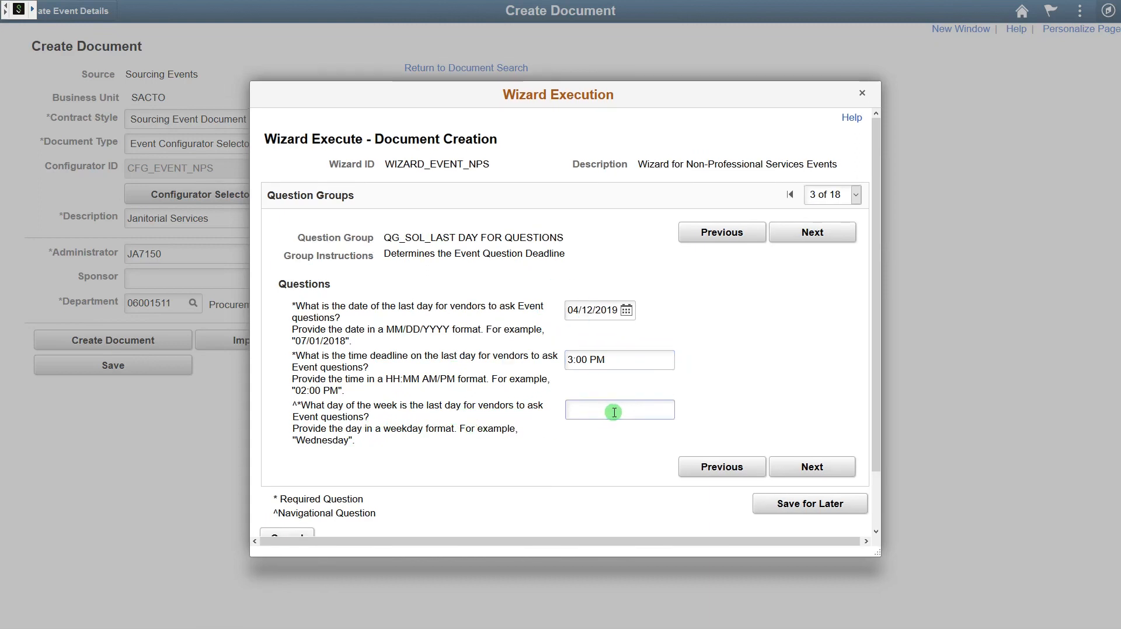
text(Friday)
- Enter Thursday, 04/18/2019, 3:00PM as the submission deadline and advance to group 5
click(817, 466)
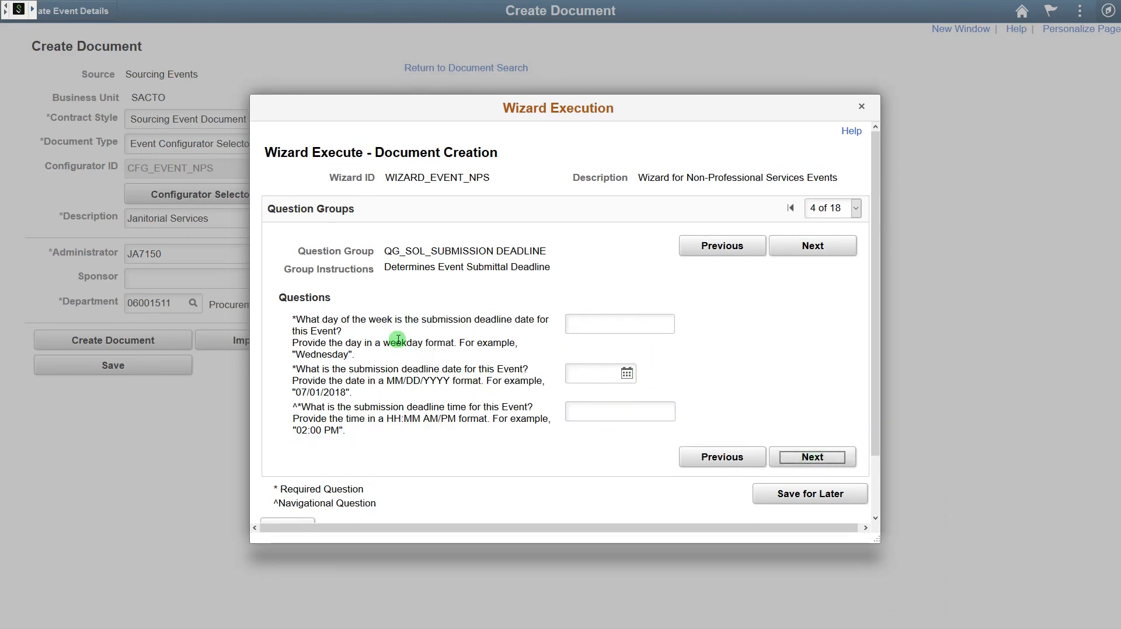
click(603, 325)
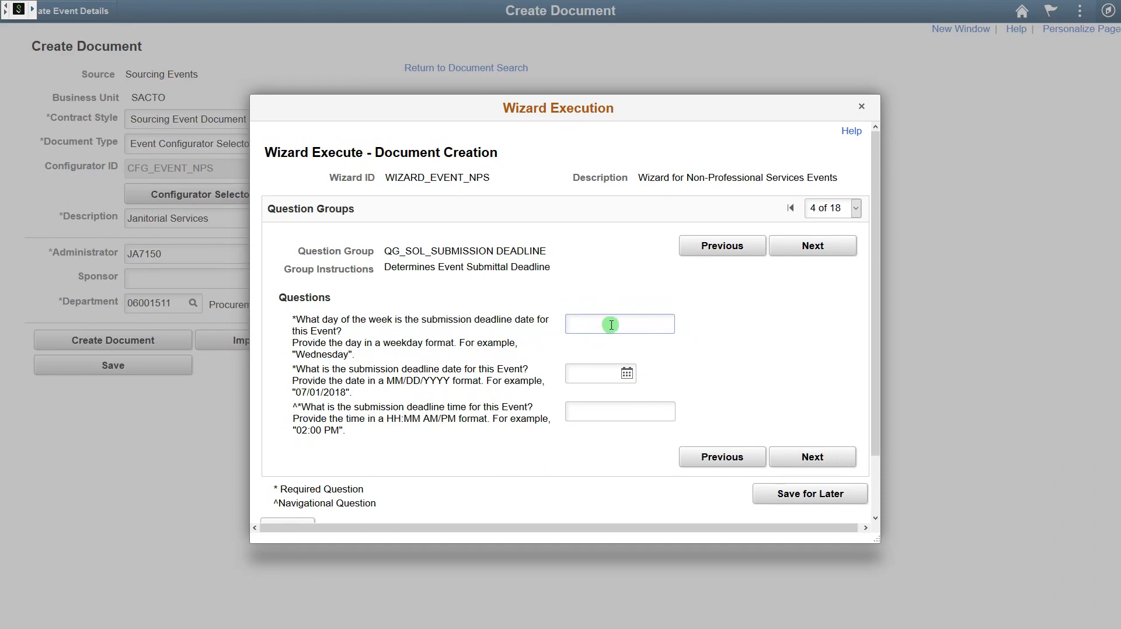
text(thu)
key(BackSpace)
key(BackSpace)
text(hursday)
key(Tab)
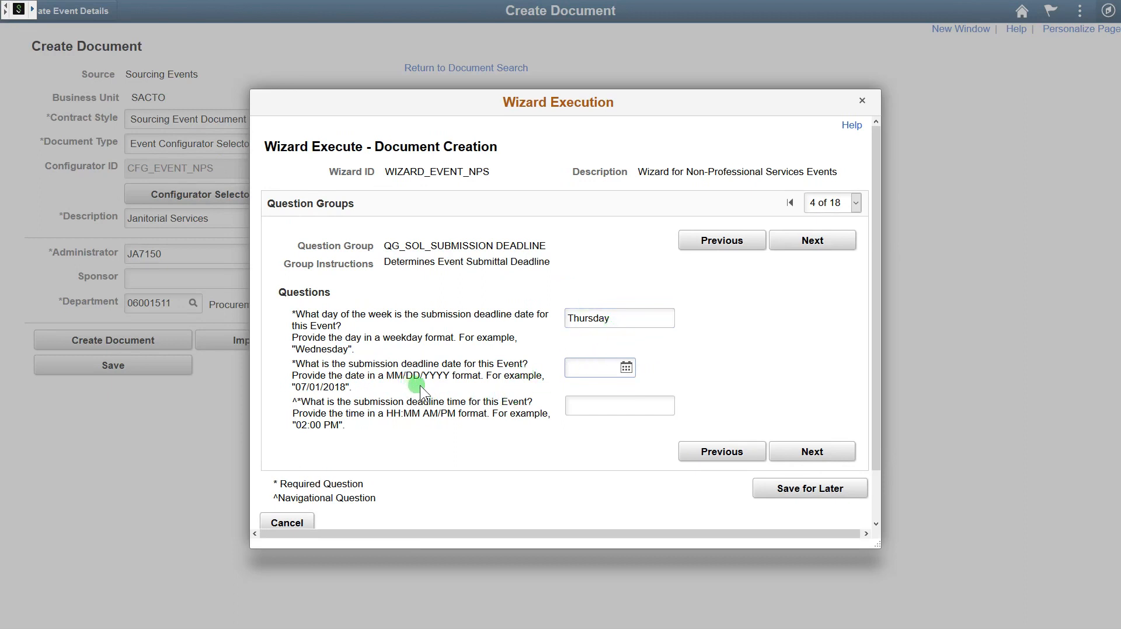
click(626, 368)
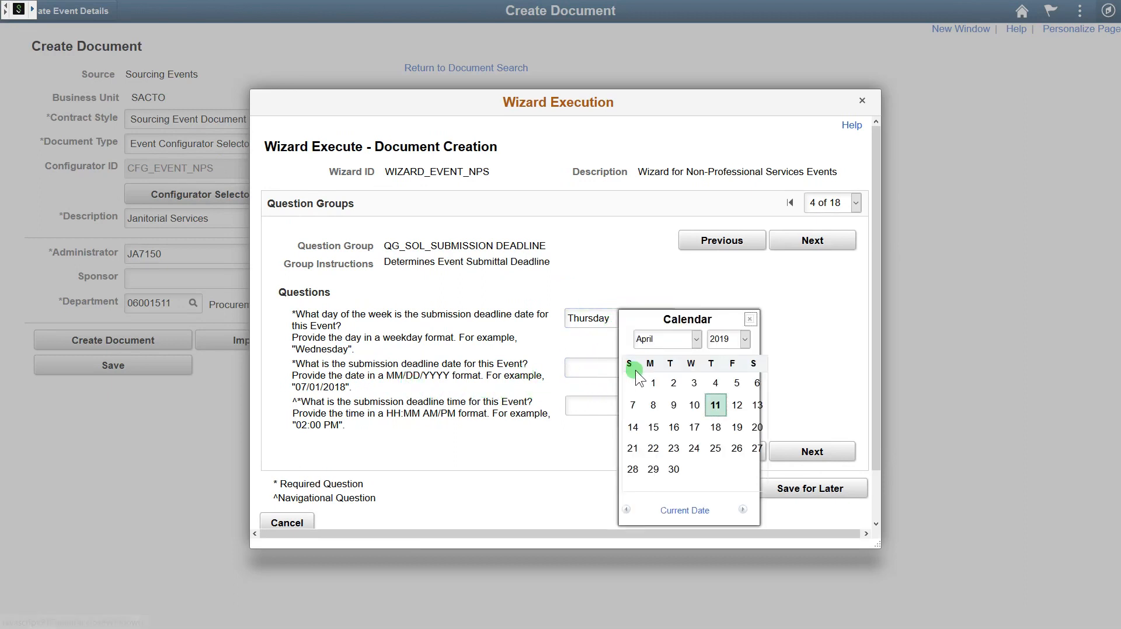
click(715, 426)
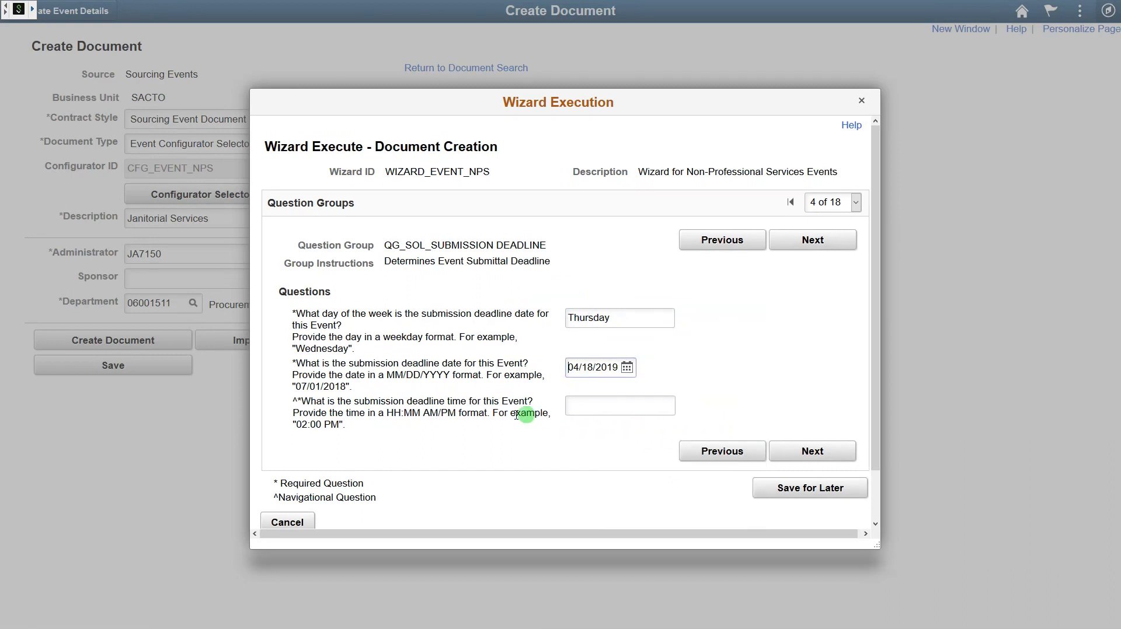
click(579, 407)
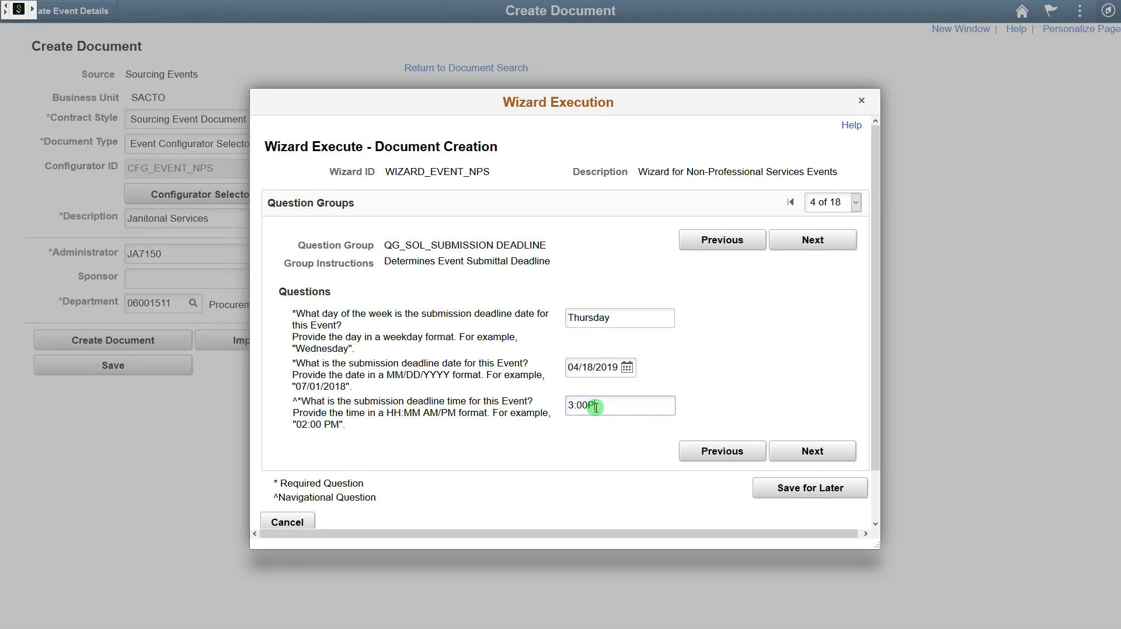
click(831, 449)
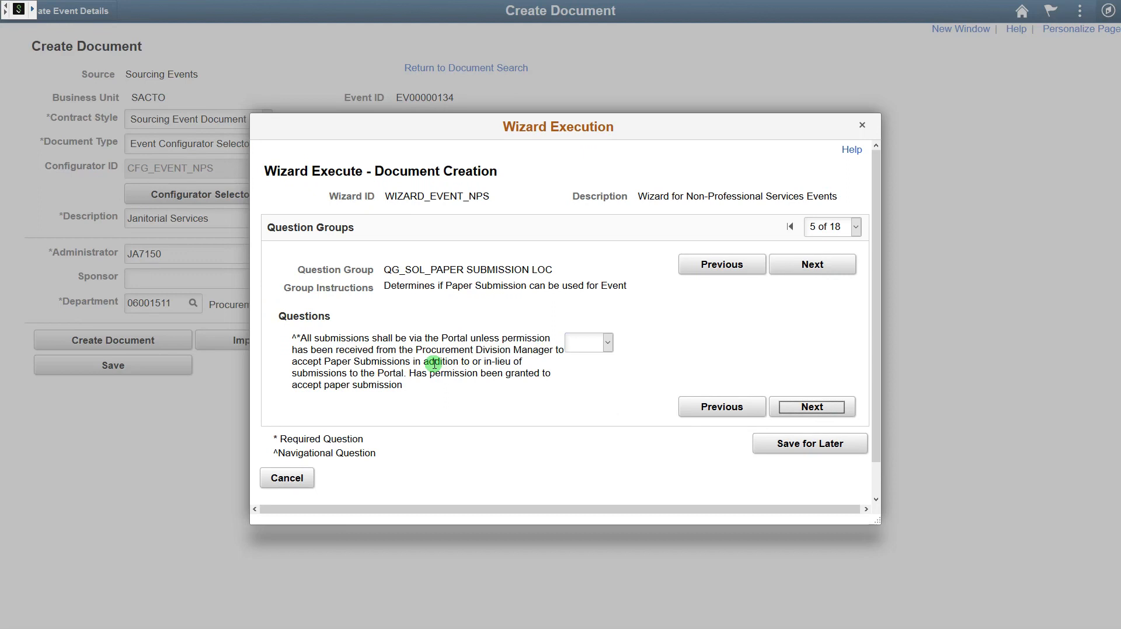
- Answer No to allowing paper submissions and to holding a public bid opening
click(606, 343)
click(592, 377)
click(659, 366)
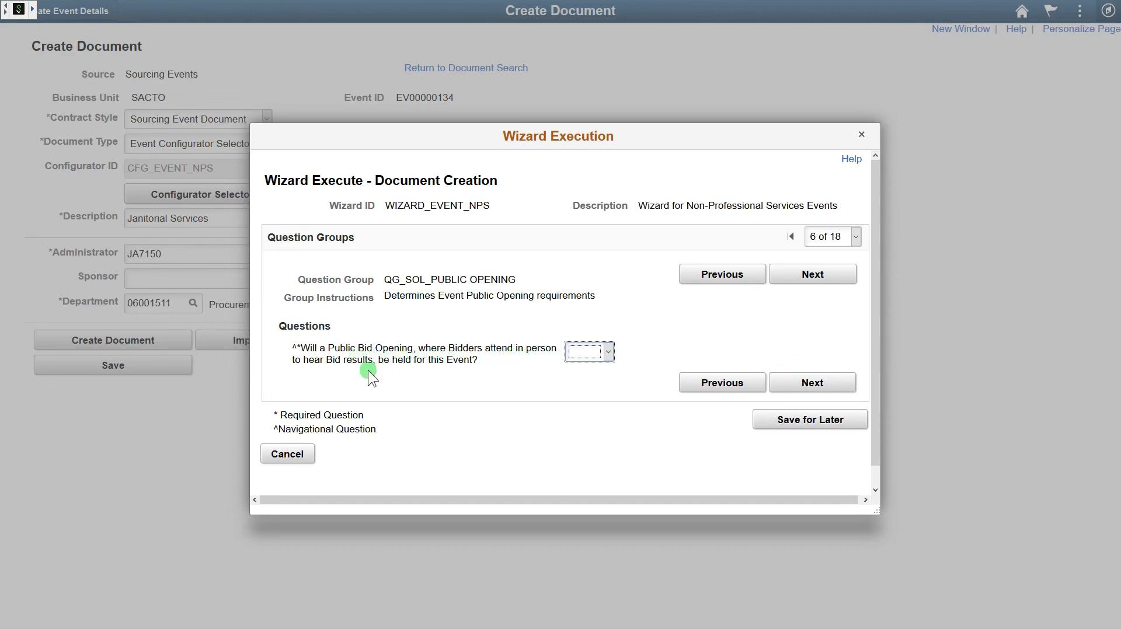
click(590, 354)
click(584, 387)
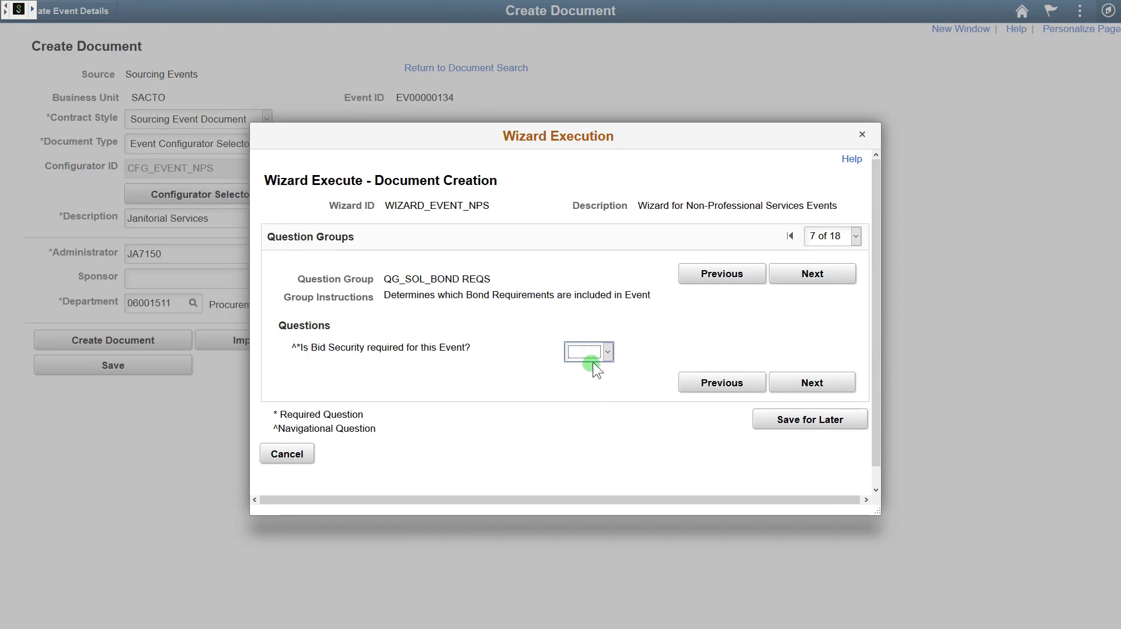
- Set Bid Security, Performance Bond and Payment Bond all to No
click(604, 352)
click(593, 387)
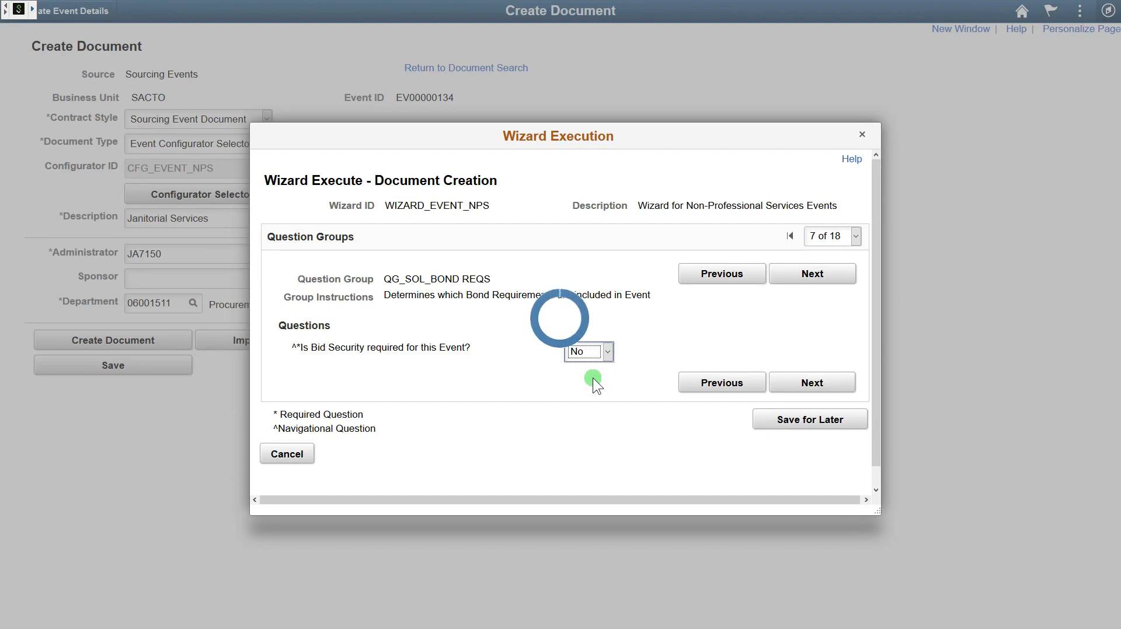
click(600, 369)
click(592, 399)
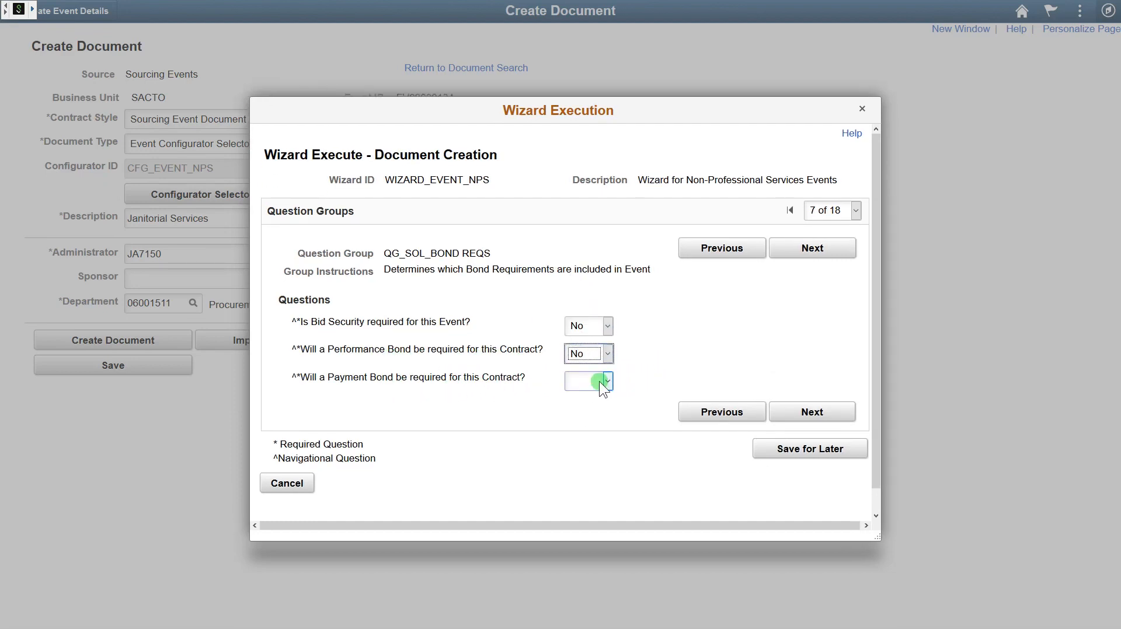
click(589, 381)
click(586, 413)
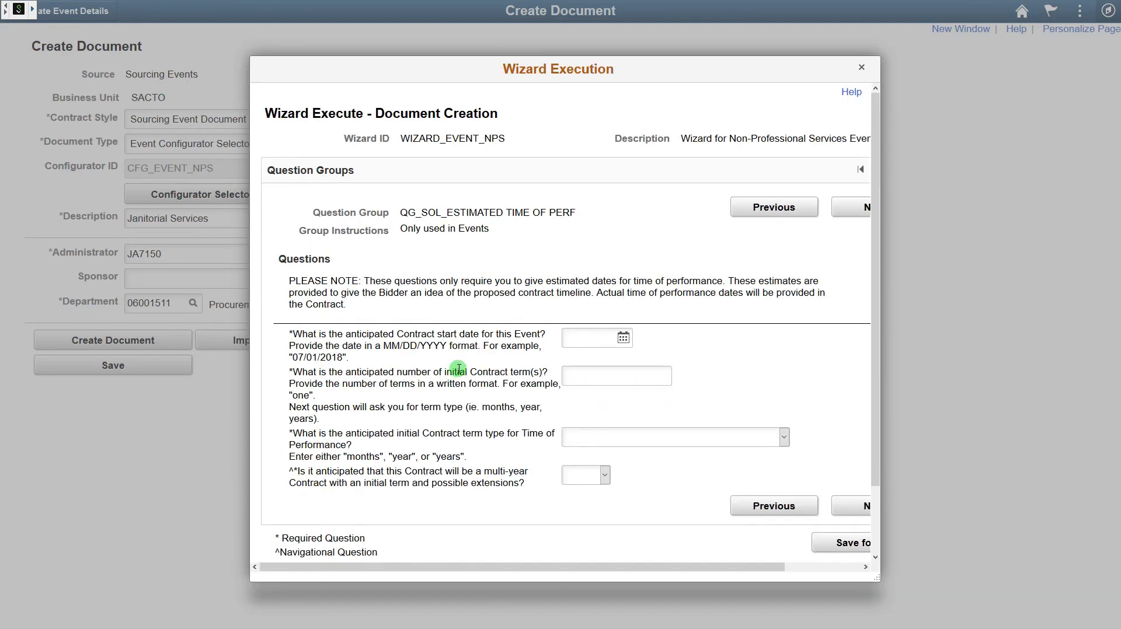
- Set the contract start date to 04/30/2019 with a term of one year
click(623, 338)
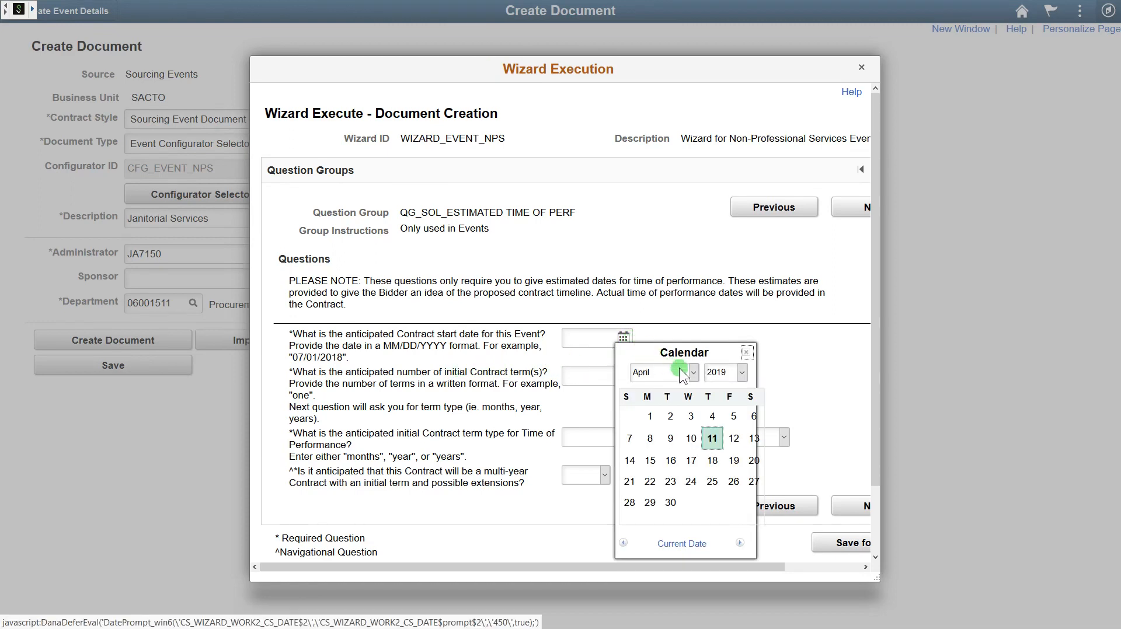
click(670, 502)
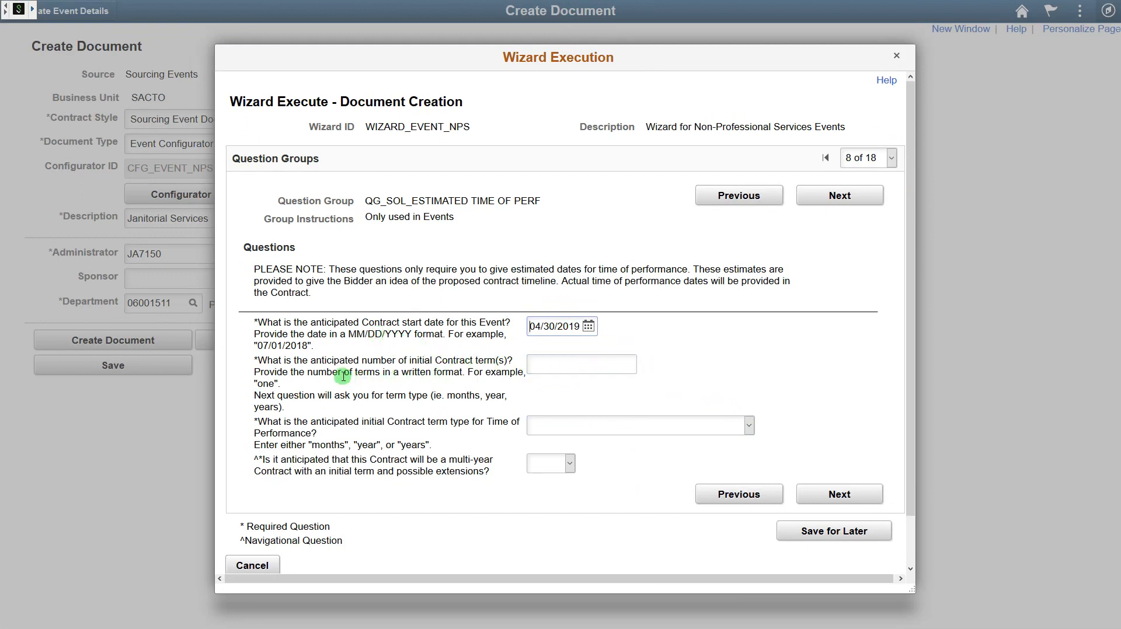
click(587, 367)
text(one)
key(Tab)
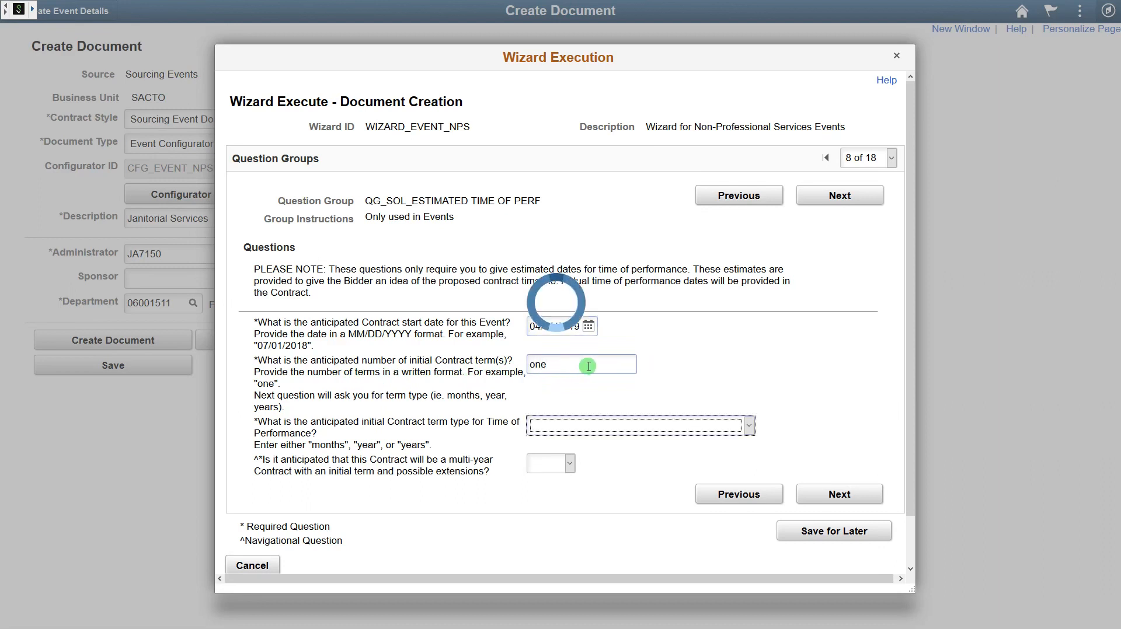
text(year)
key(Tab)
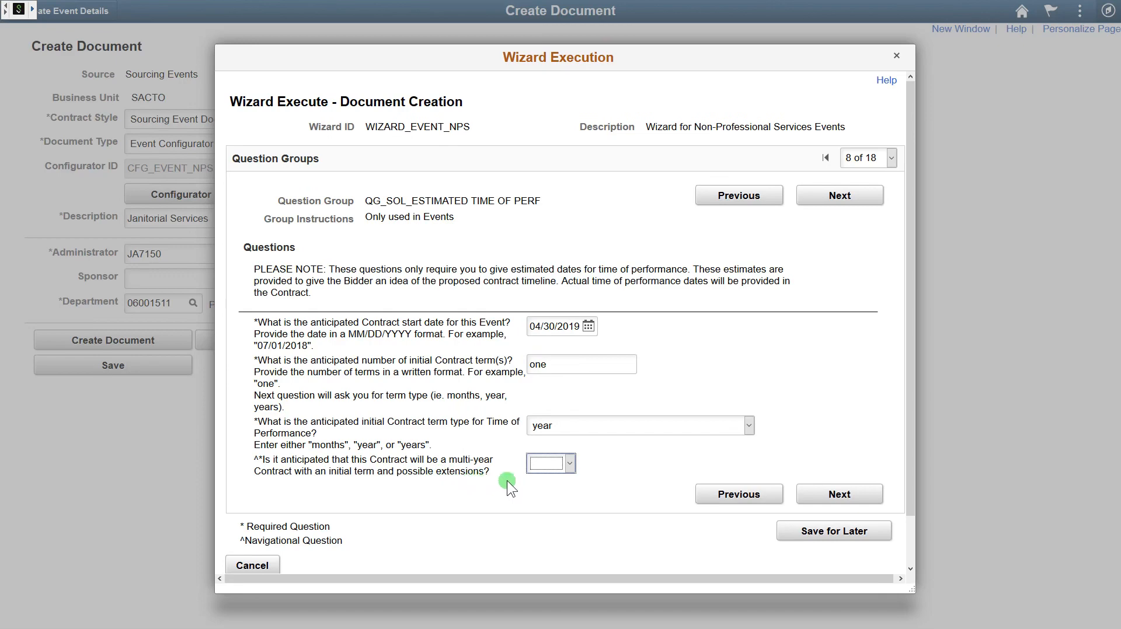
- Answer Yes to multi-year, with two extension years and three years maximum
click(561, 464)
click(549, 513)
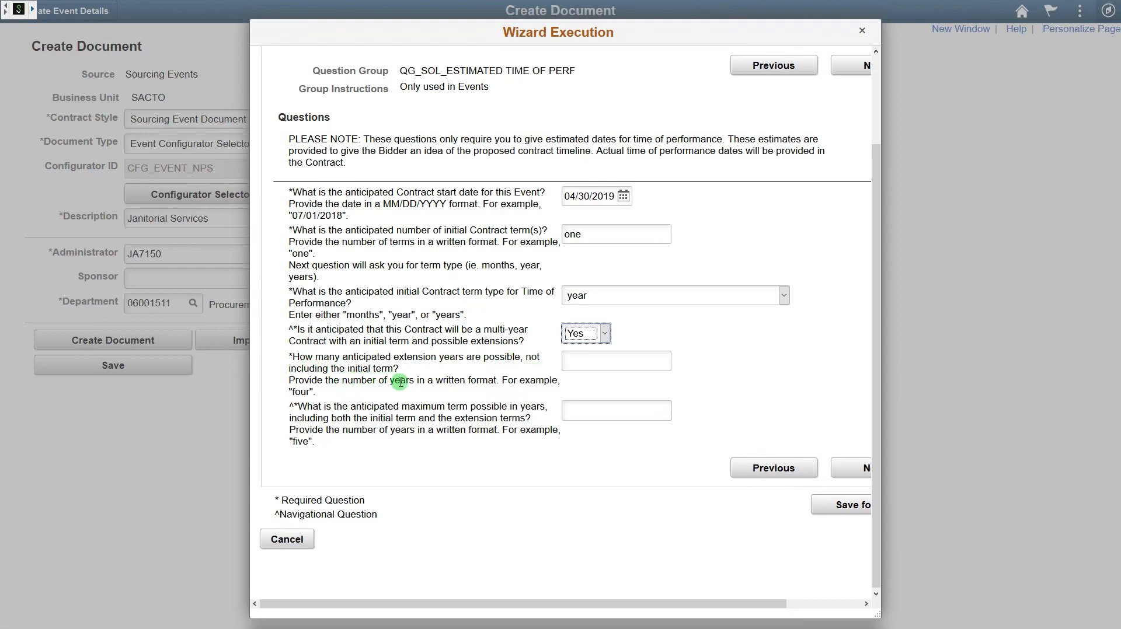
click(611, 366)
click(613, 365)
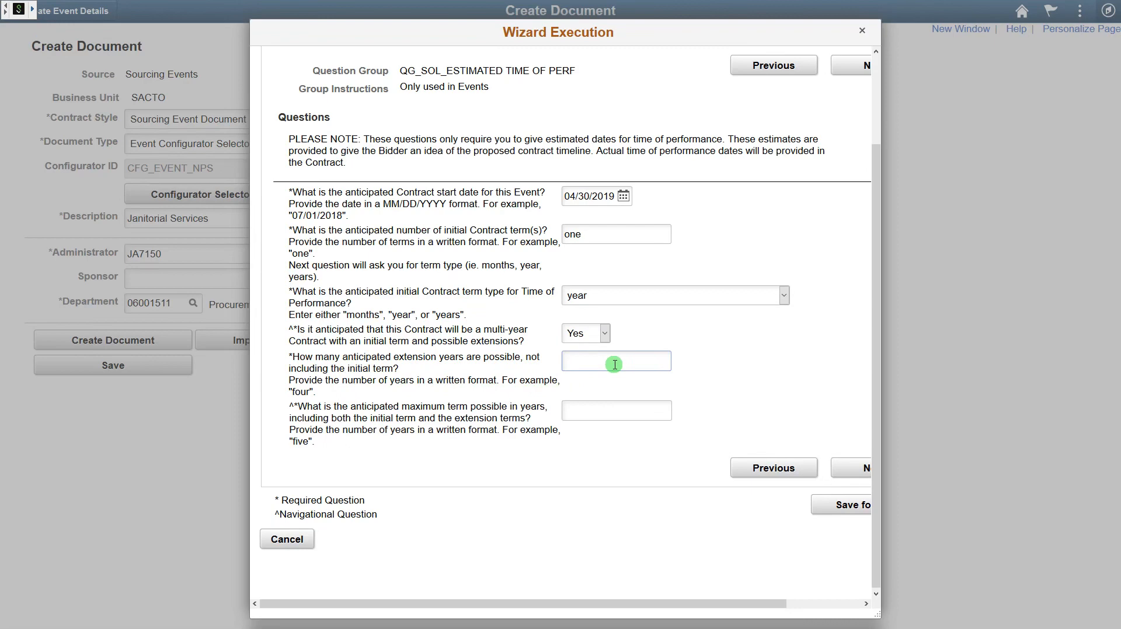
text(two)
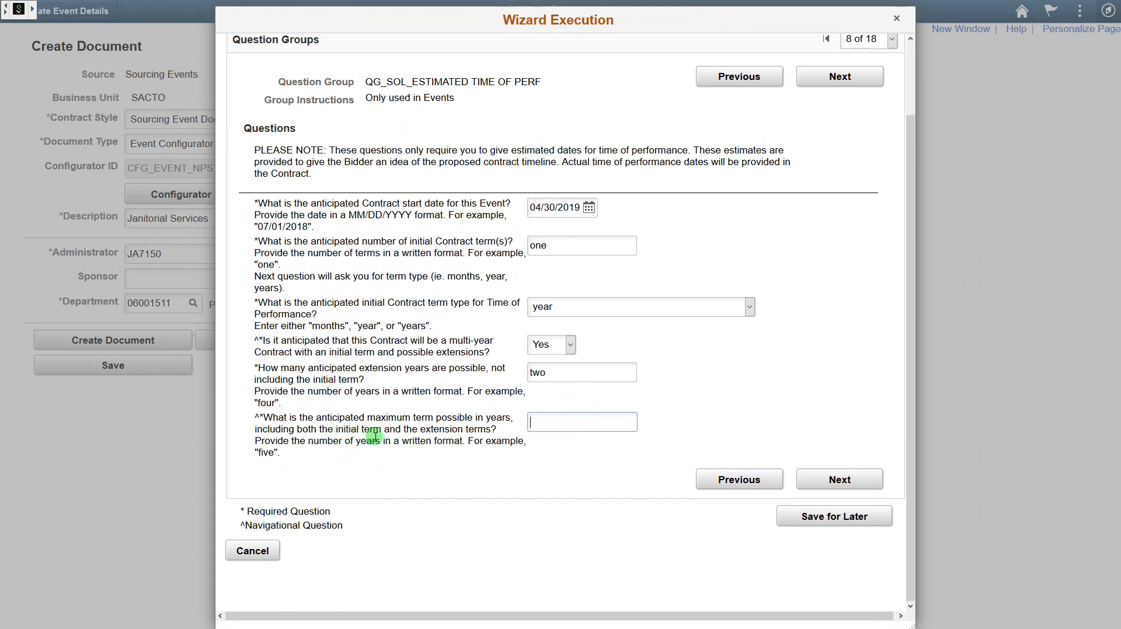
text(three)
click(824, 479)
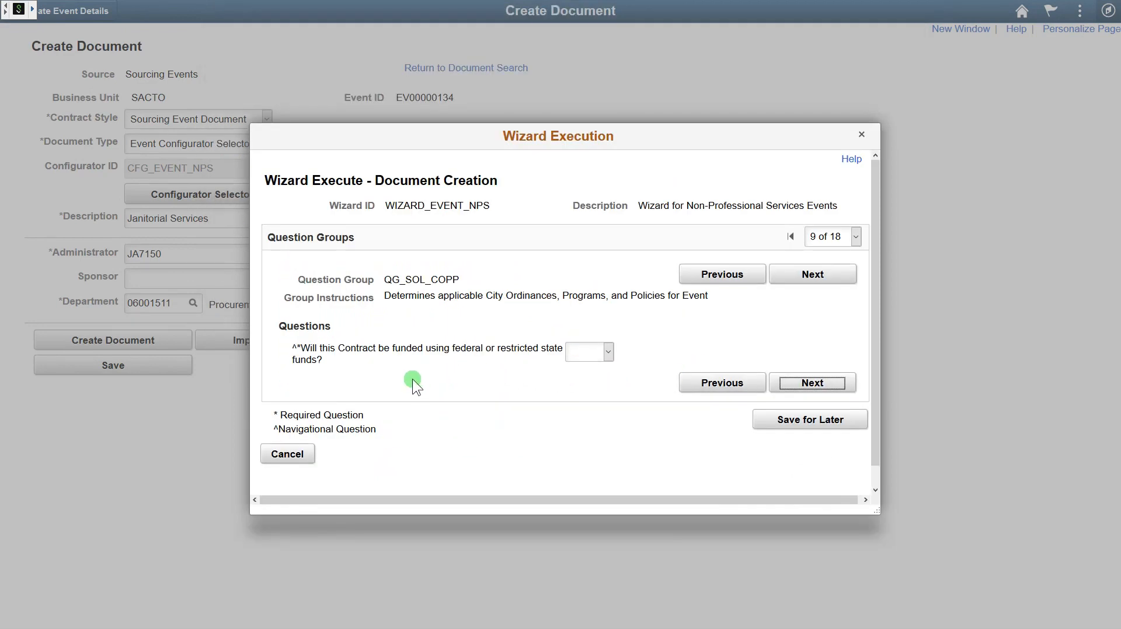
- Answer No to federal funding and the LBE waiver, and exclude both Performance and Payment Bond forms
click(605, 353)
click(594, 383)
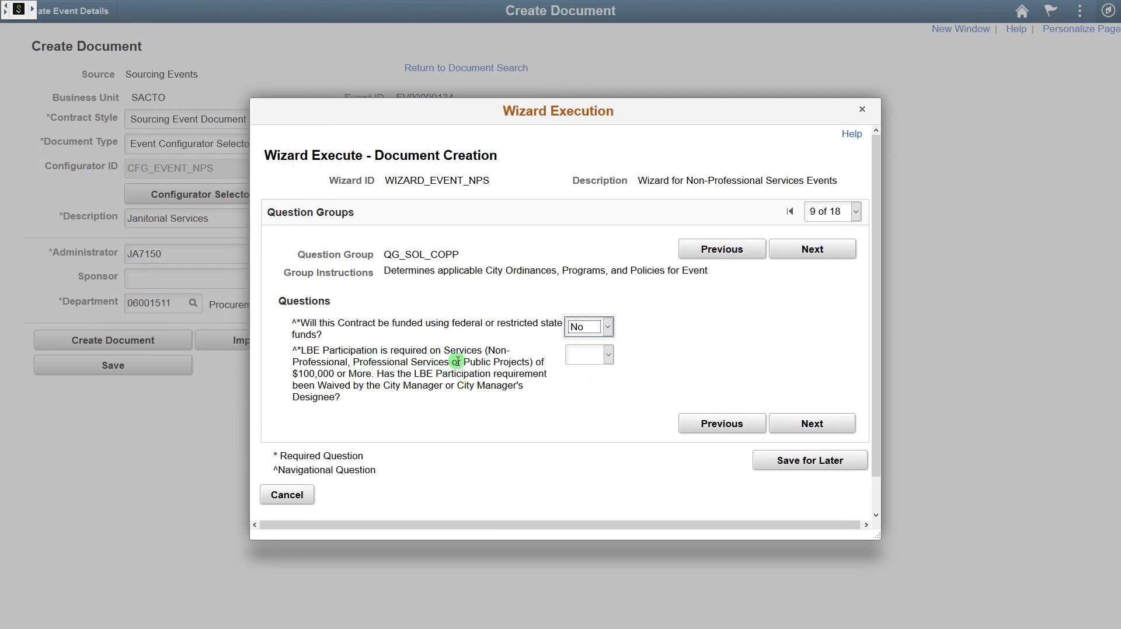
click(589, 355)
click(590, 385)
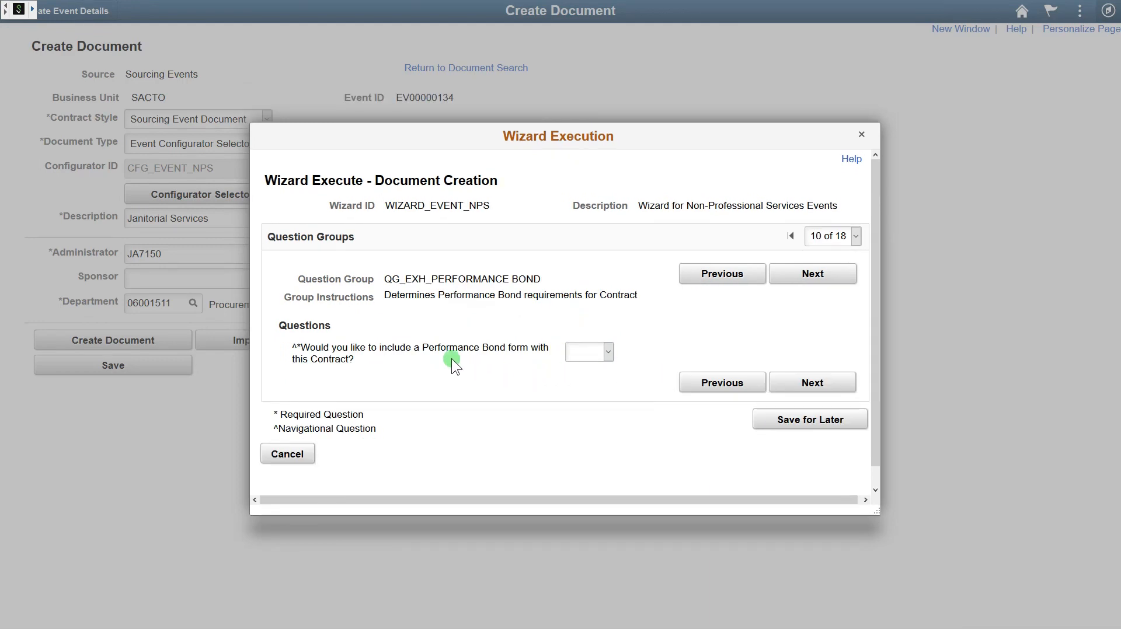
click(600, 354)
click(582, 384)
click(584, 354)
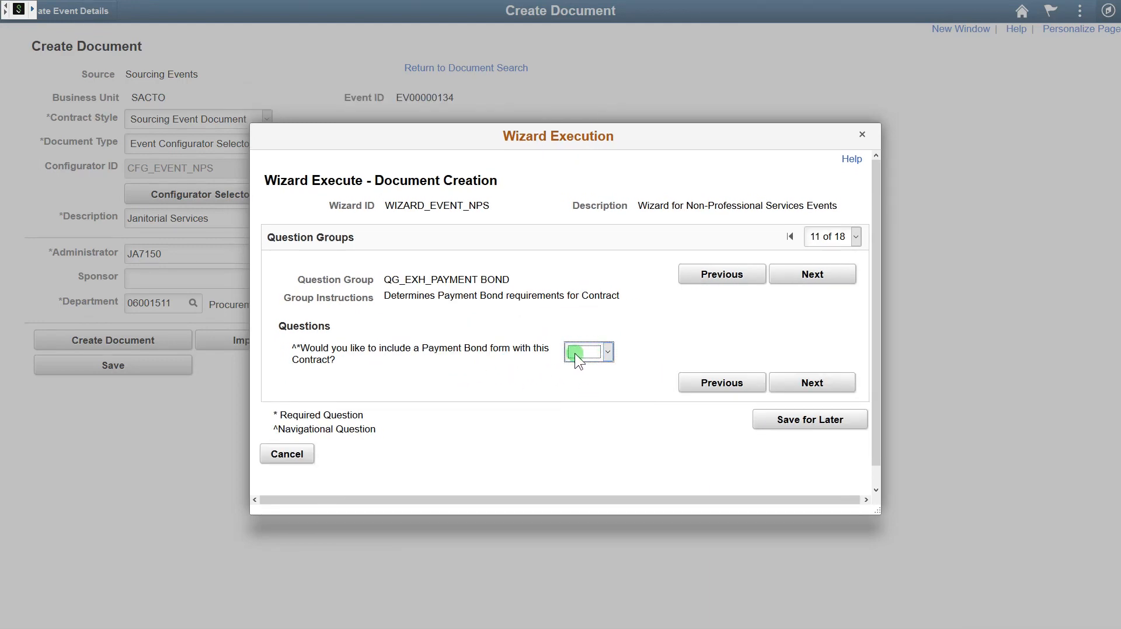
click(579, 384)
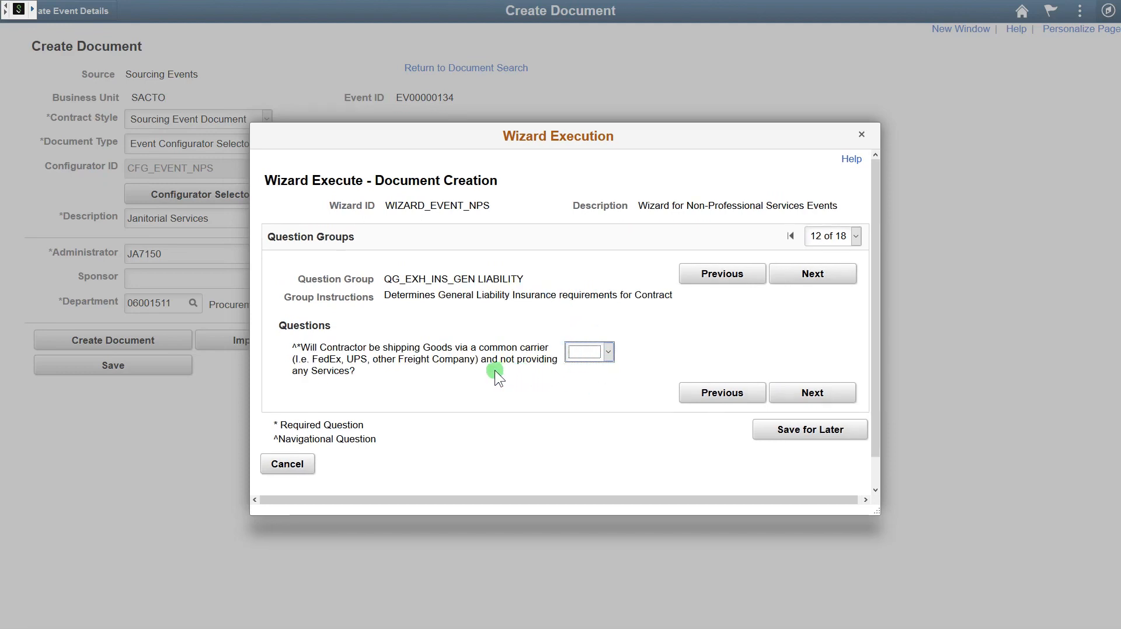
- Answer No to common-carrier shipping, a non-standard General Liability limit and non-City additional insureds
click(603, 353)
click(581, 385)
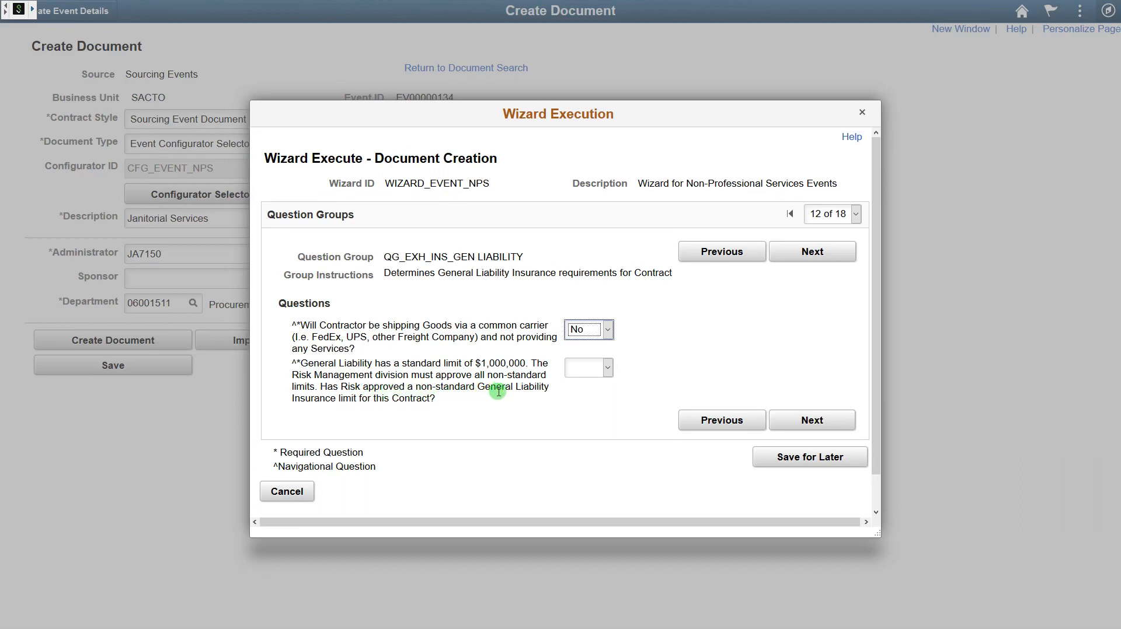
click(583, 381)
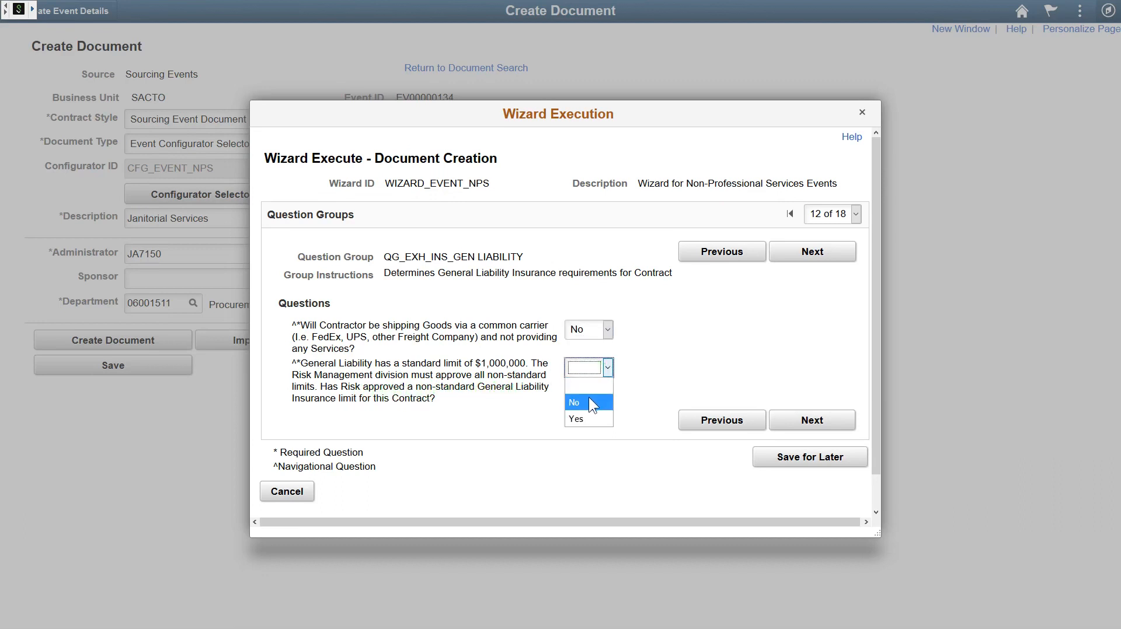
click(590, 401)
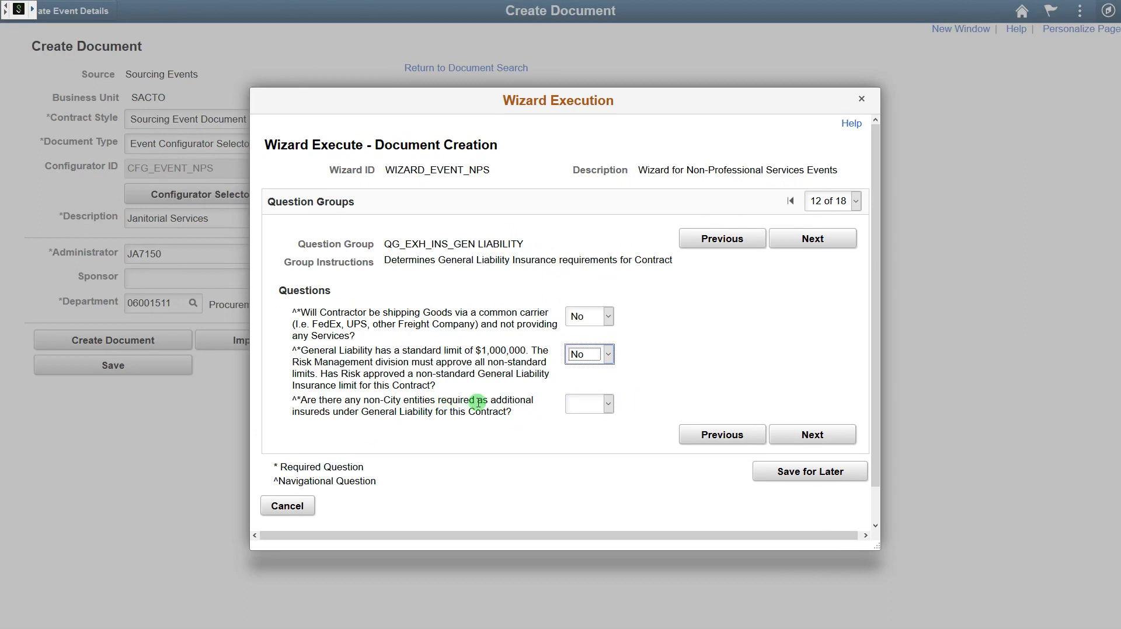
click(586, 405)
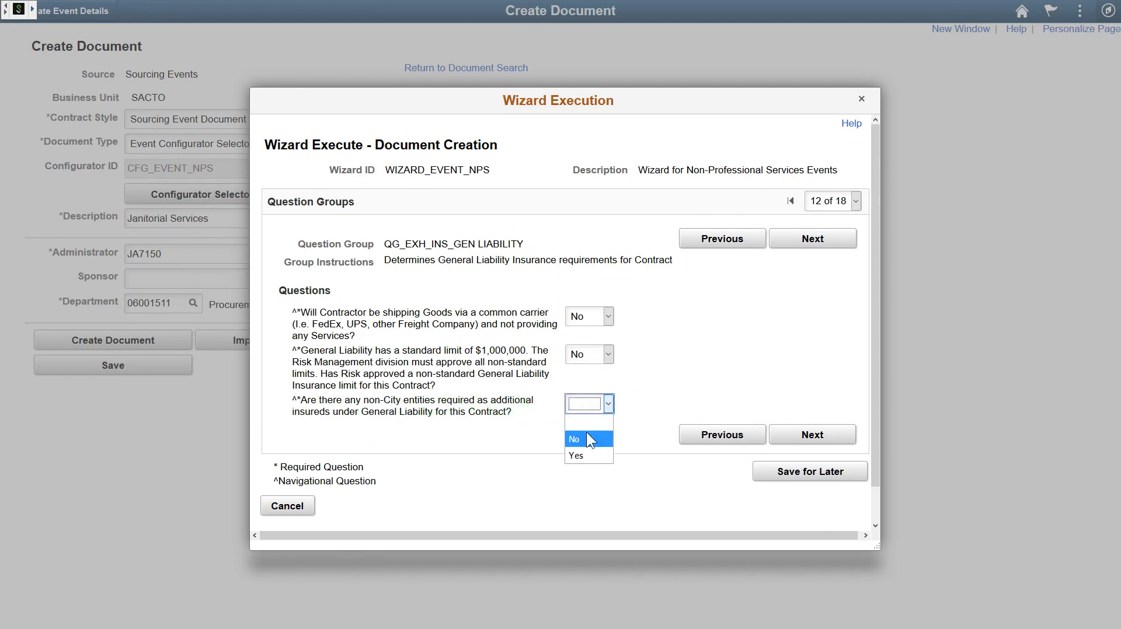
click(587, 438)
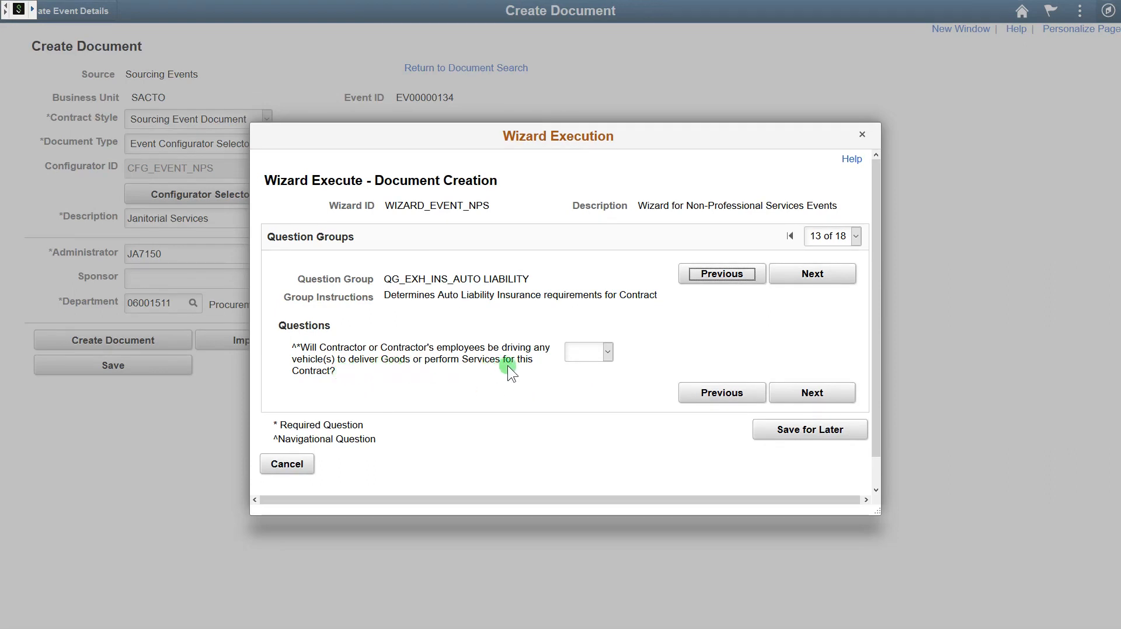
- Answer Yes to employees driving vehicles and No to a non-standard Auto Liability limit
click(587, 354)
click(584, 398)
scroll(555, 390, down, 1)
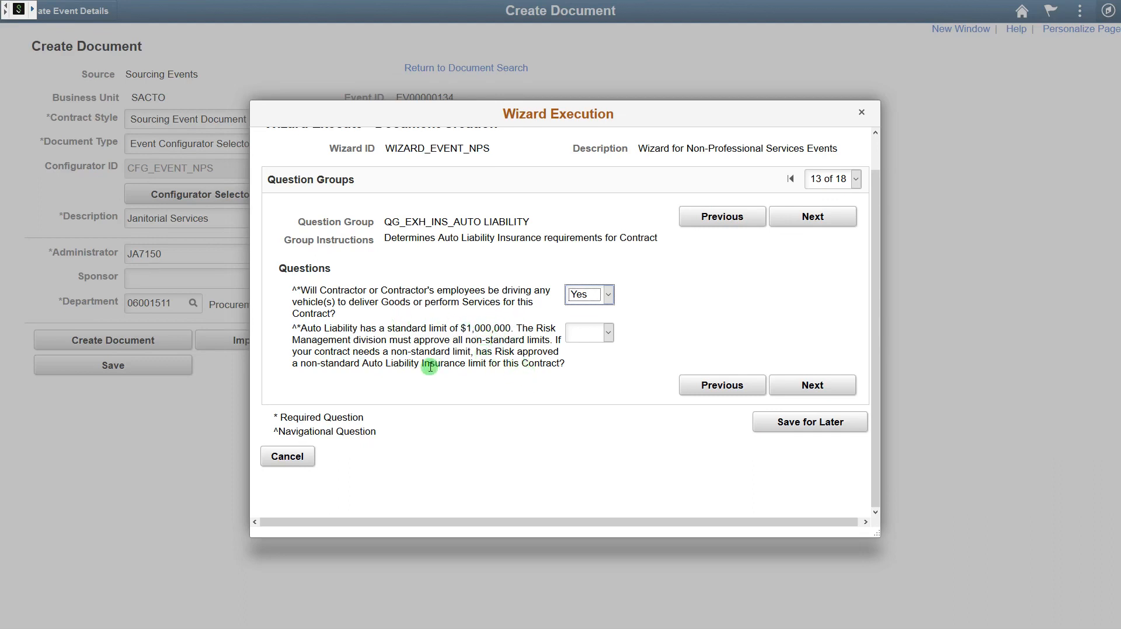
click(588, 333)
click(590, 365)
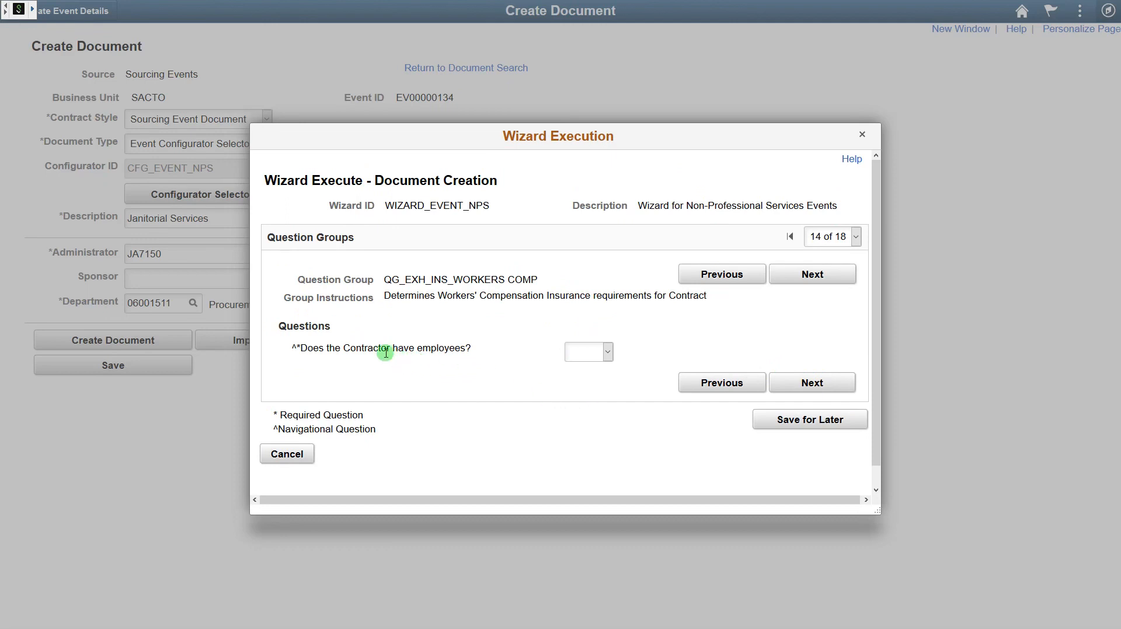
- Answer Yes to contractor employees and City-property work, No to a non-standard Workers' Comp limit
click(607, 352)
click(584, 403)
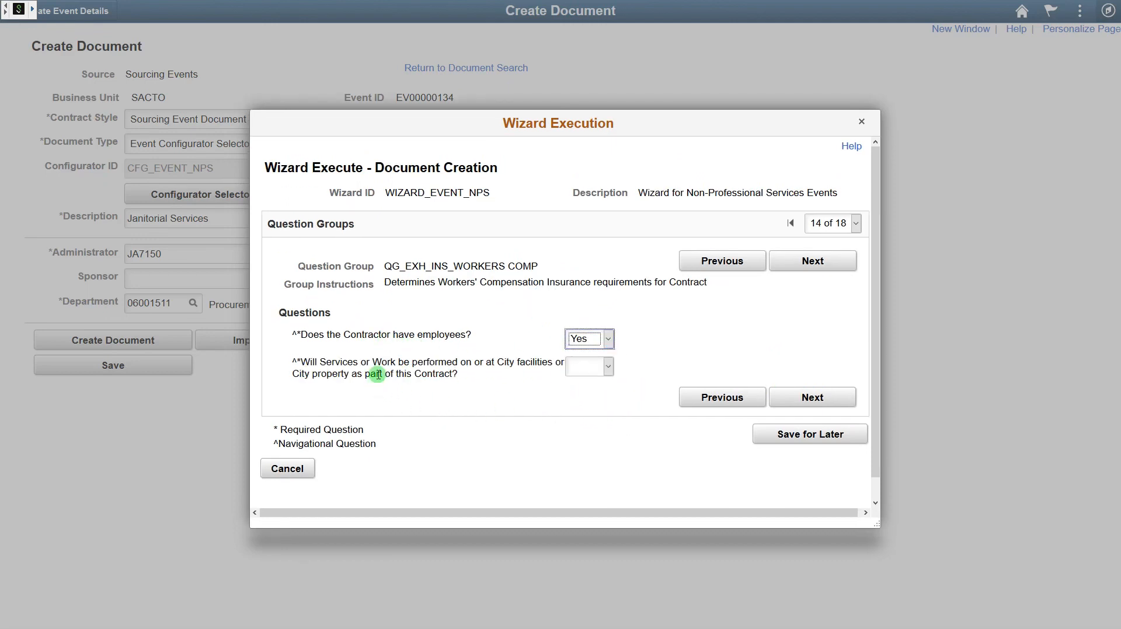
click(601, 374)
click(584, 417)
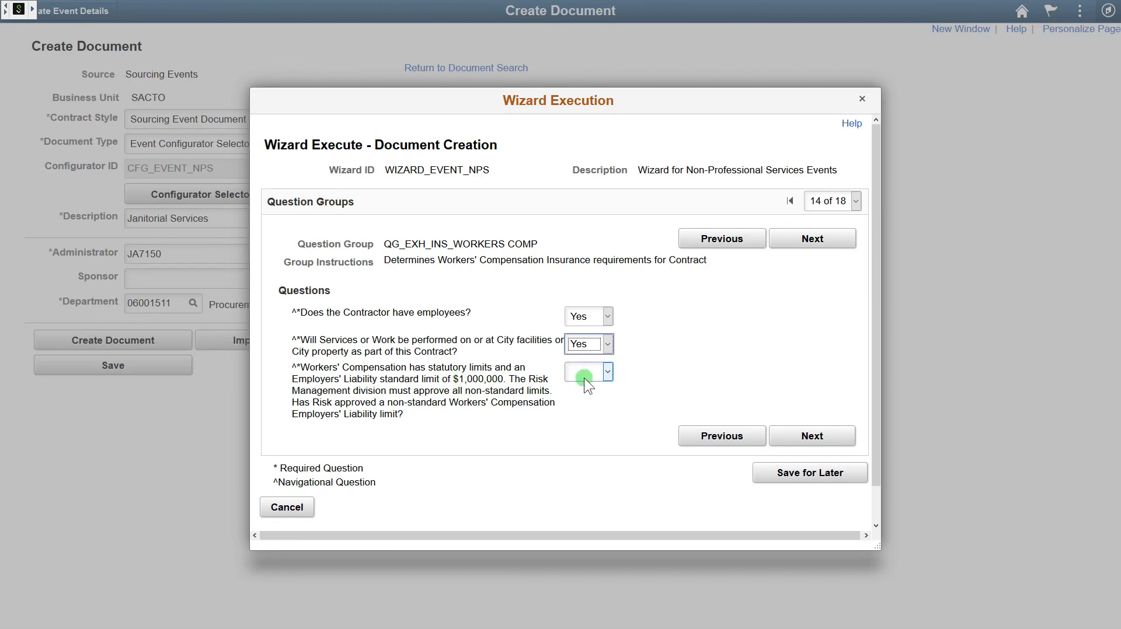
click(598, 374)
click(598, 407)
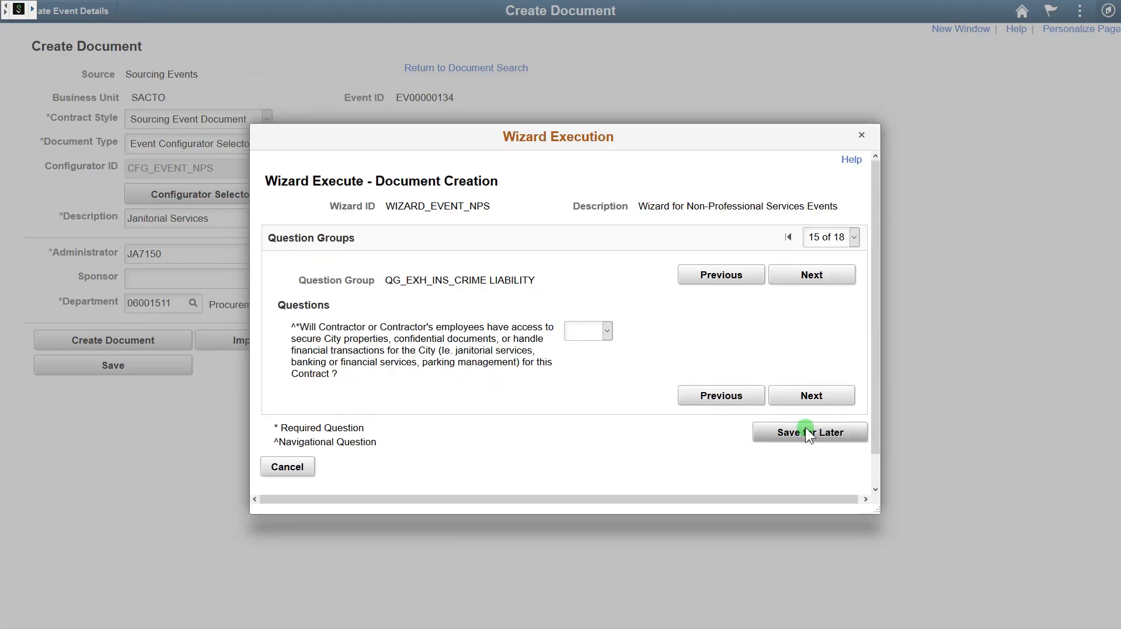
- Cancel saving for later, answer Yes to contractor access, and answer the Crime Liability limit question
click(806, 432)
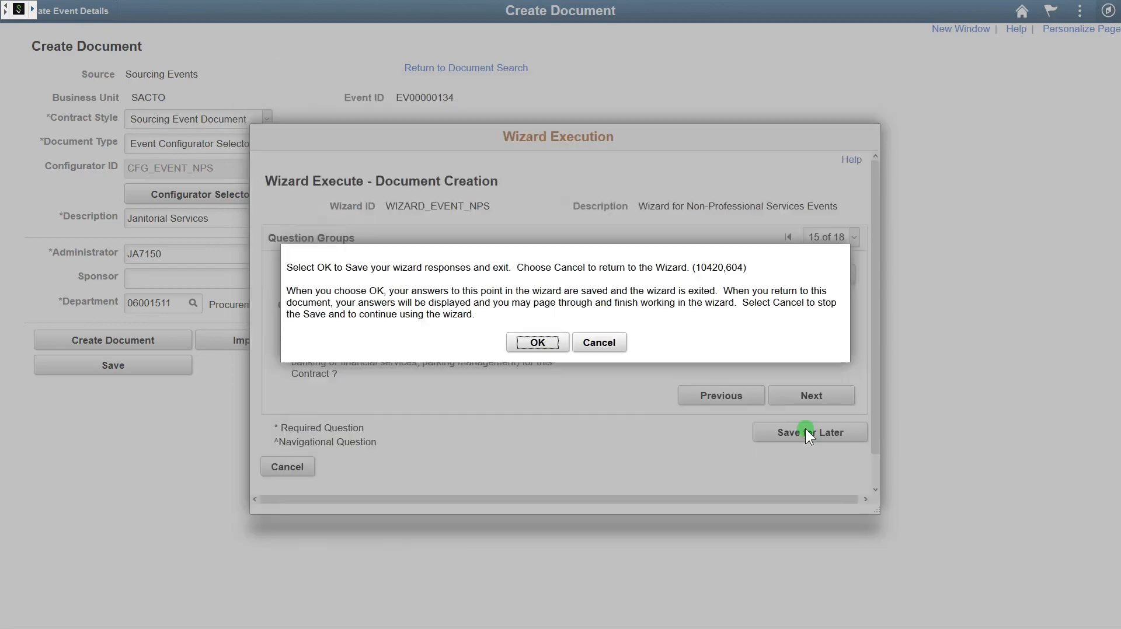
click(593, 346)
click(567, 329)
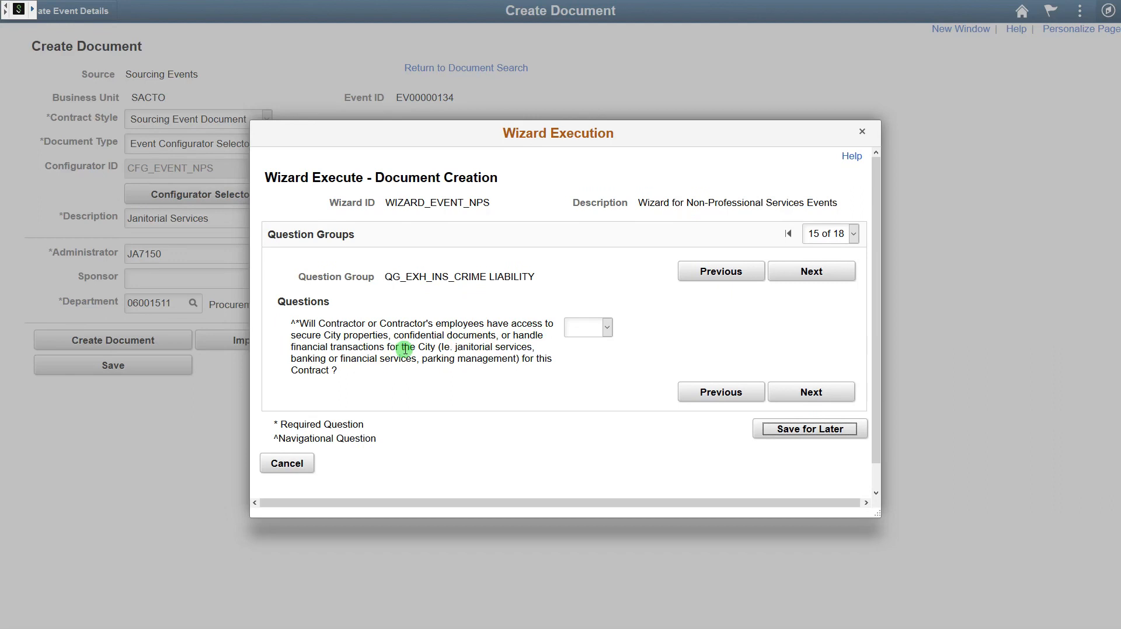
click(584, 328)
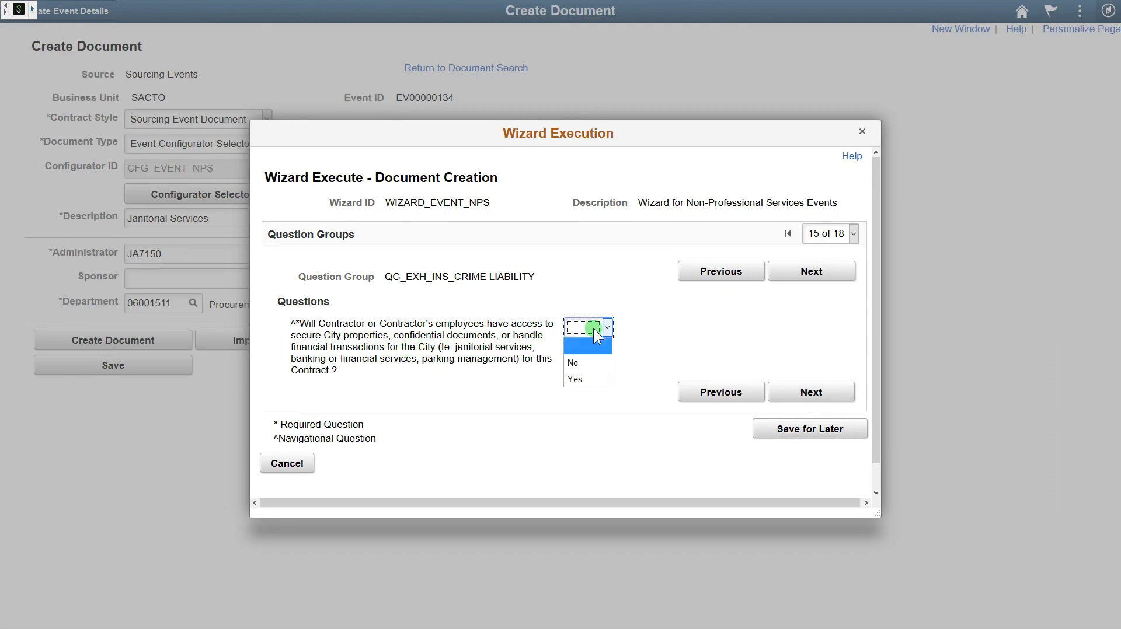
click(580, 379)
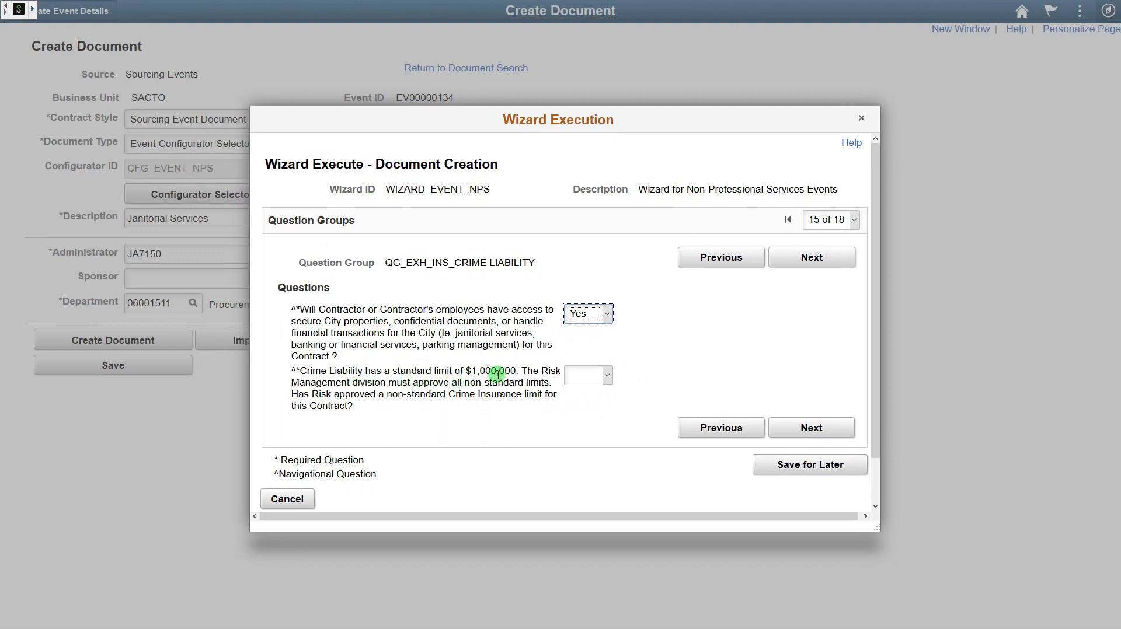
click(597, 375)
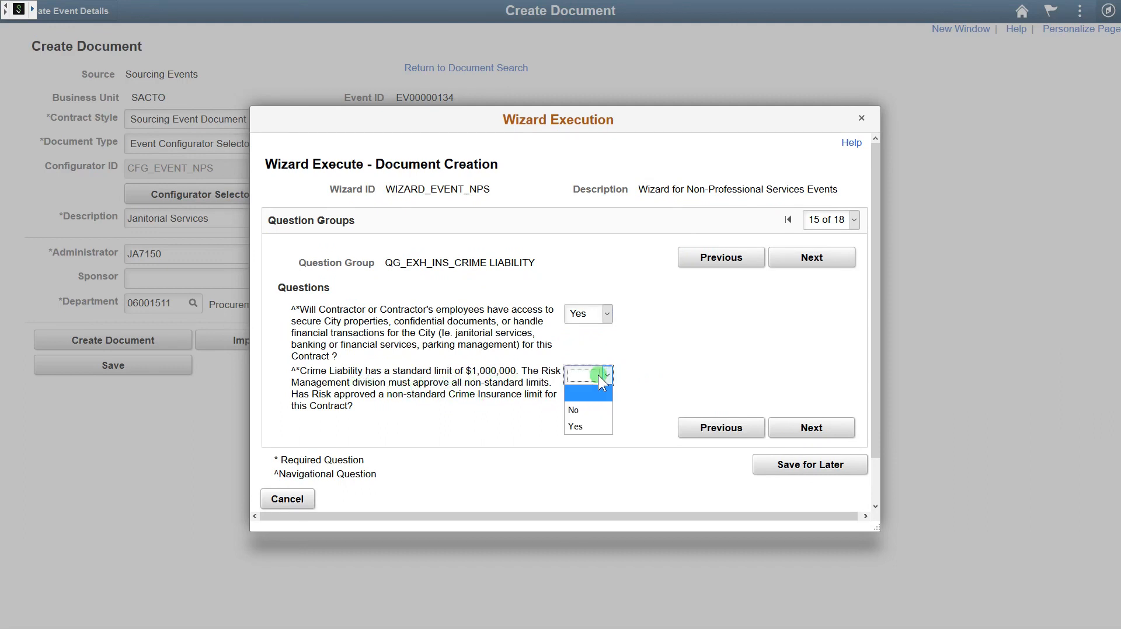
click(597, 407)
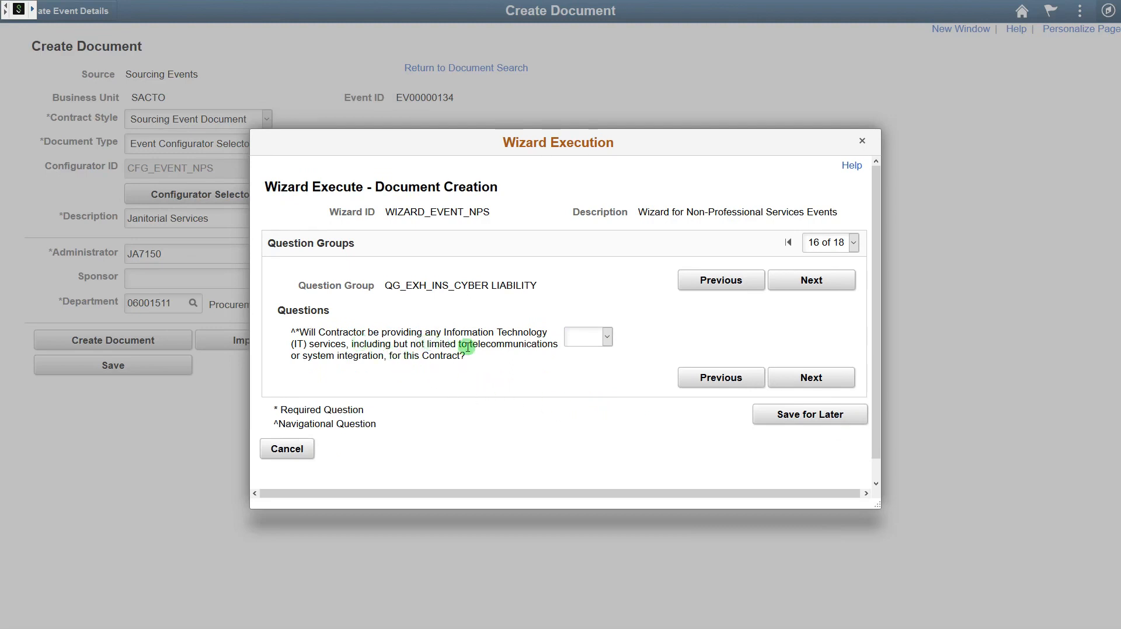
- Answer No to Cyber Liability, Yes to environmental cleanup, No to Pollution Liability limit and labor compliance
click(597, 343)
click(586, 372)
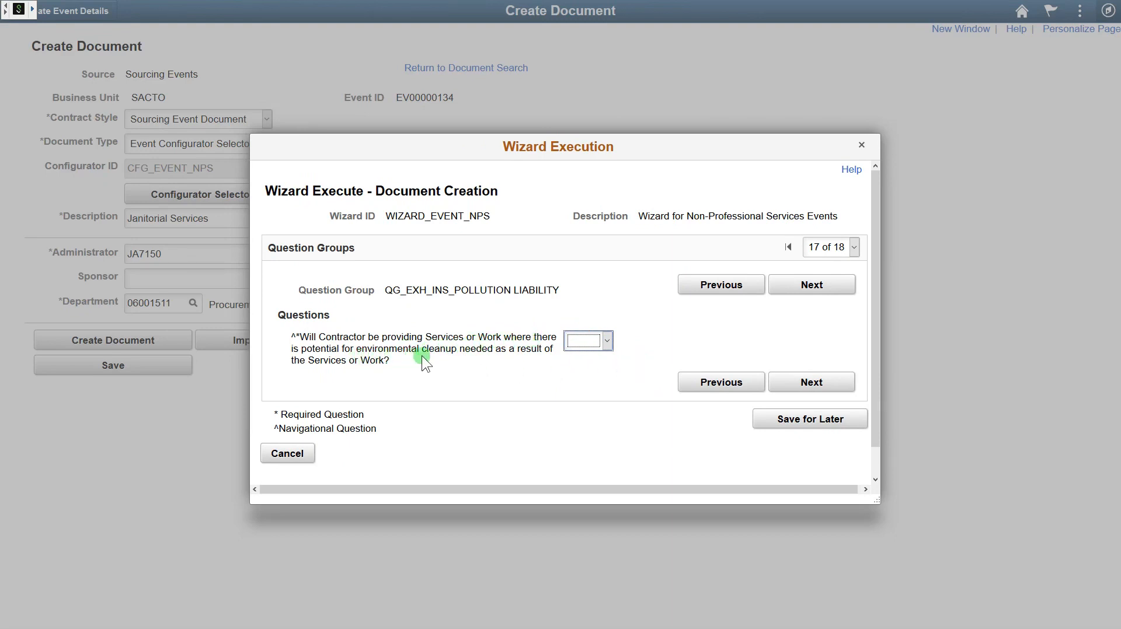
click(591, 340)
click(583, 392)
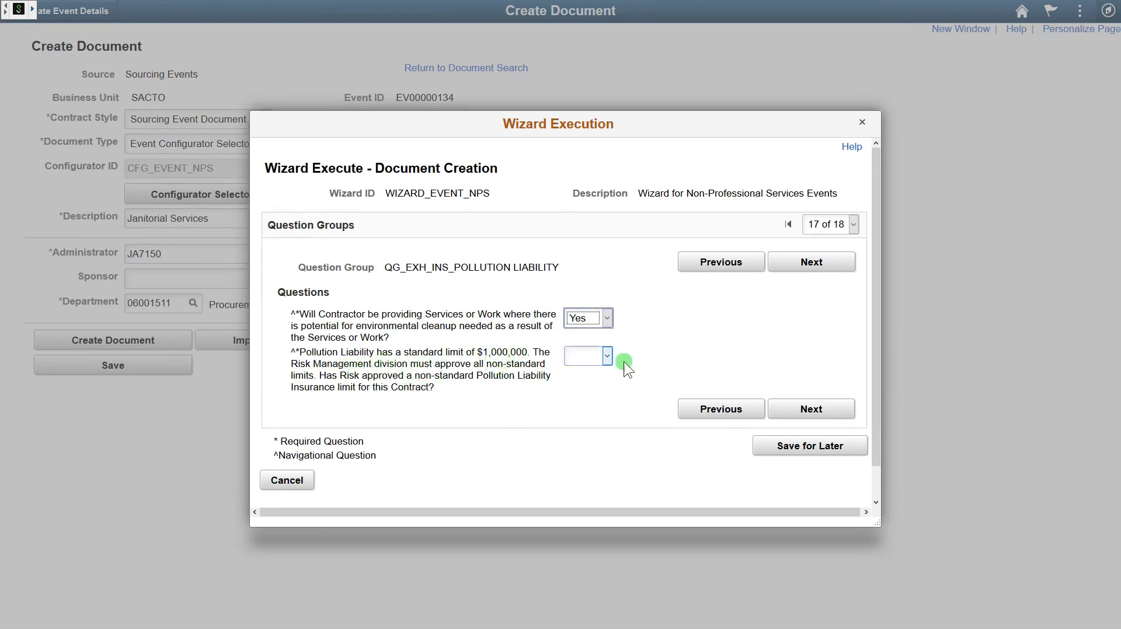
click(607, 358)
click(591, 390)
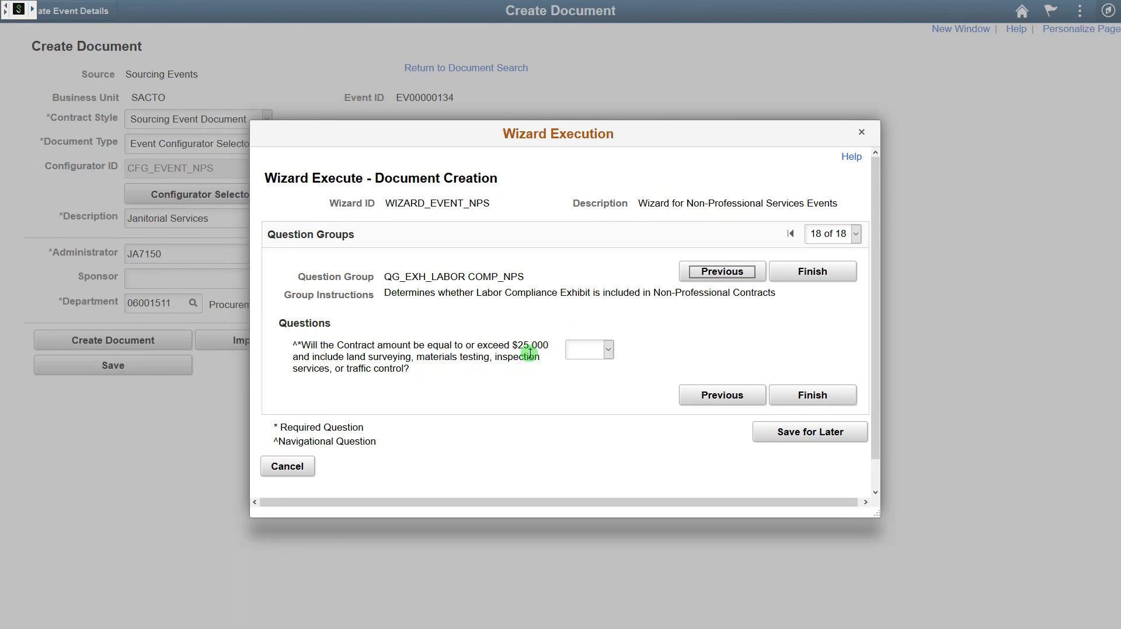
click(604, 351)
click(592, 383)
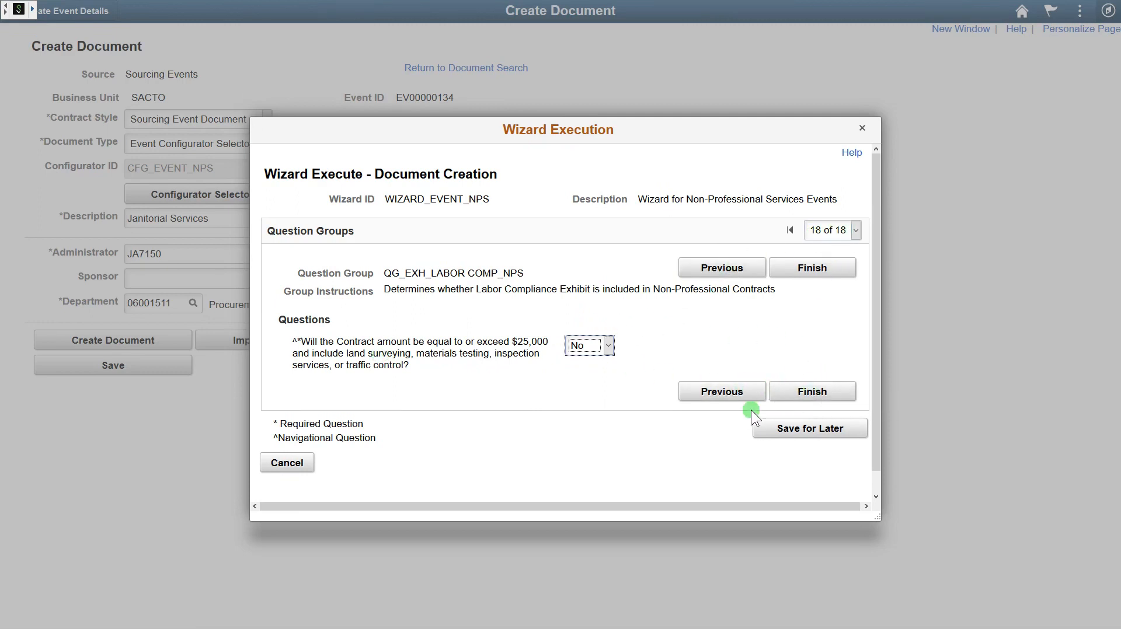
- Generate the event document and open SACTO_EV00000132_0.00.xml in Word
click(821, 396)
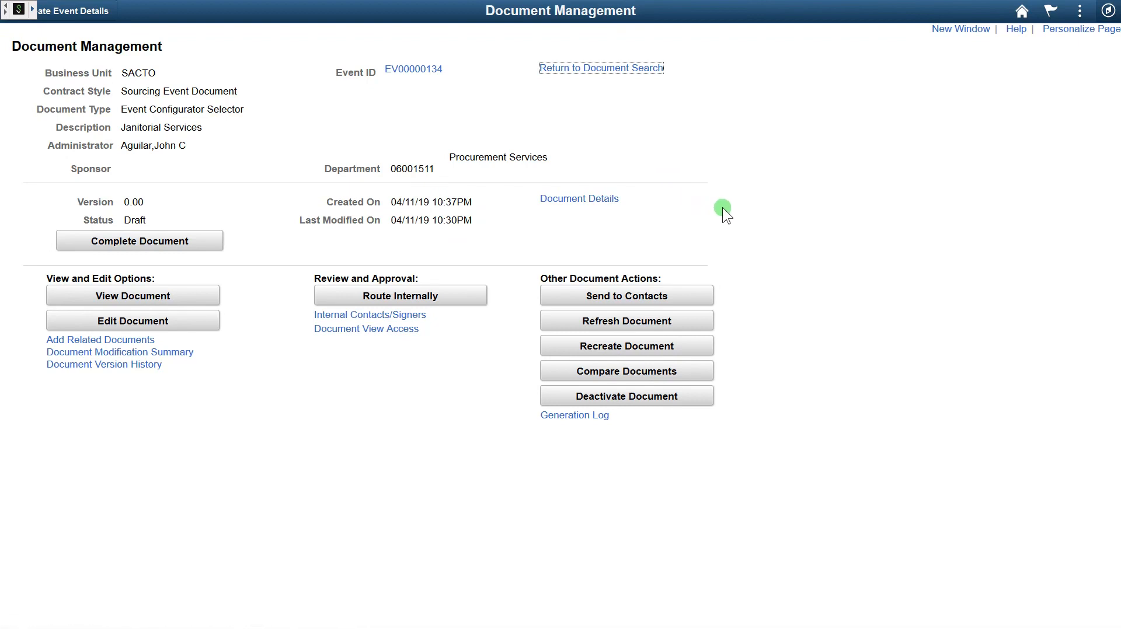
click(717, 169)
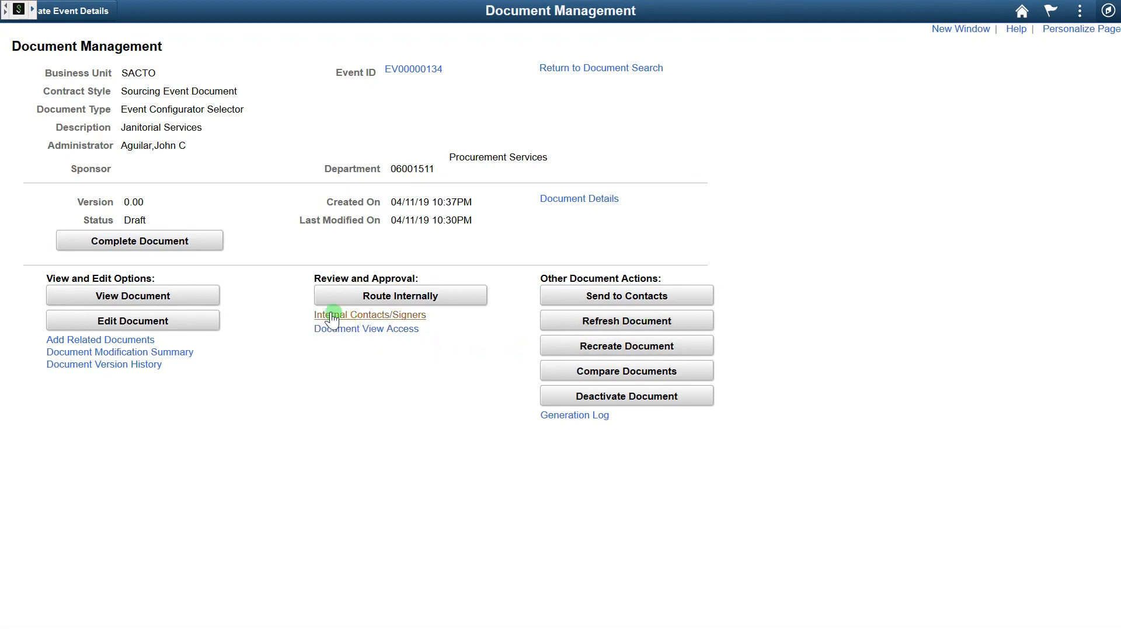
click(191, 295)
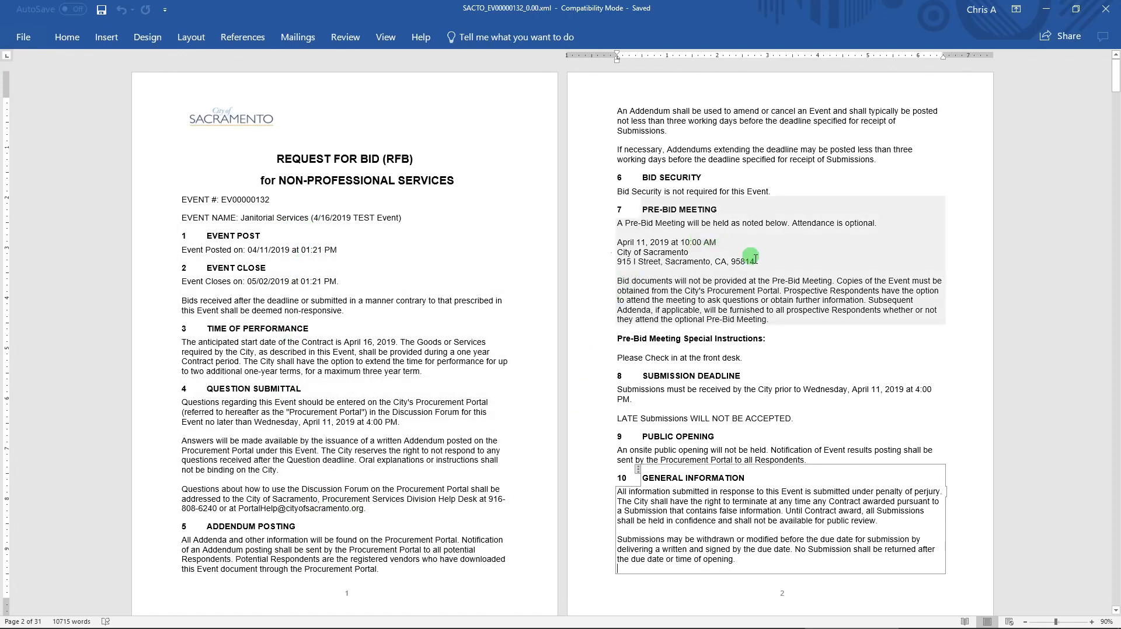
- Review the Request for Bid document down to the Scope of Services and Payment Exhibits, then close Word
scroll(926, 282, down, 15)
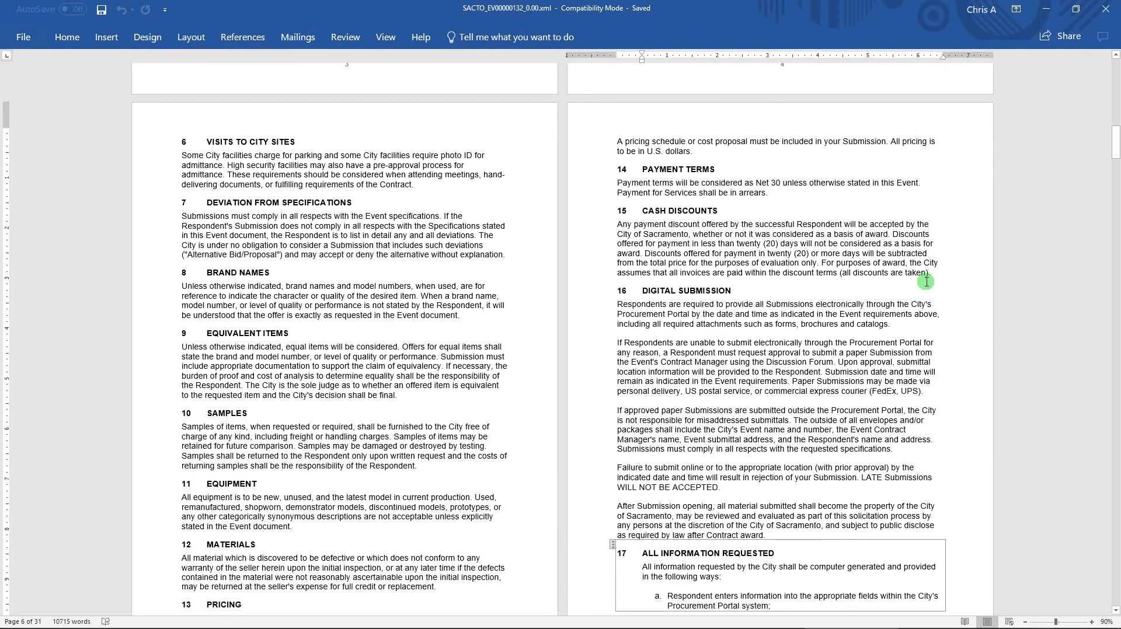
scroll(925, 282, down, 15)
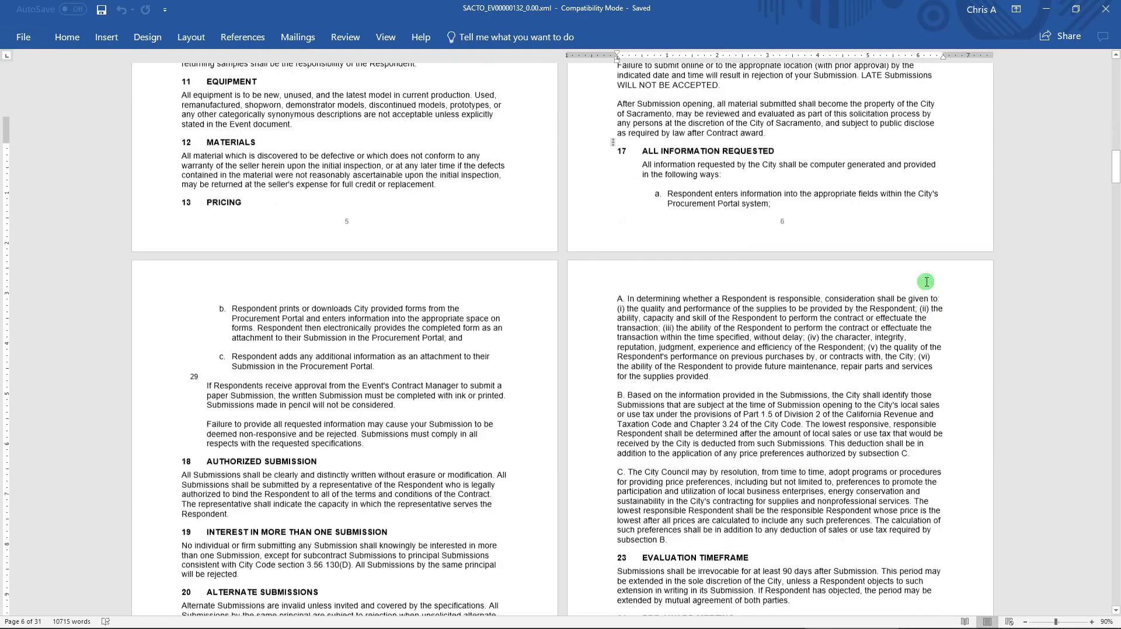
scroll(925, 282, down, 15)
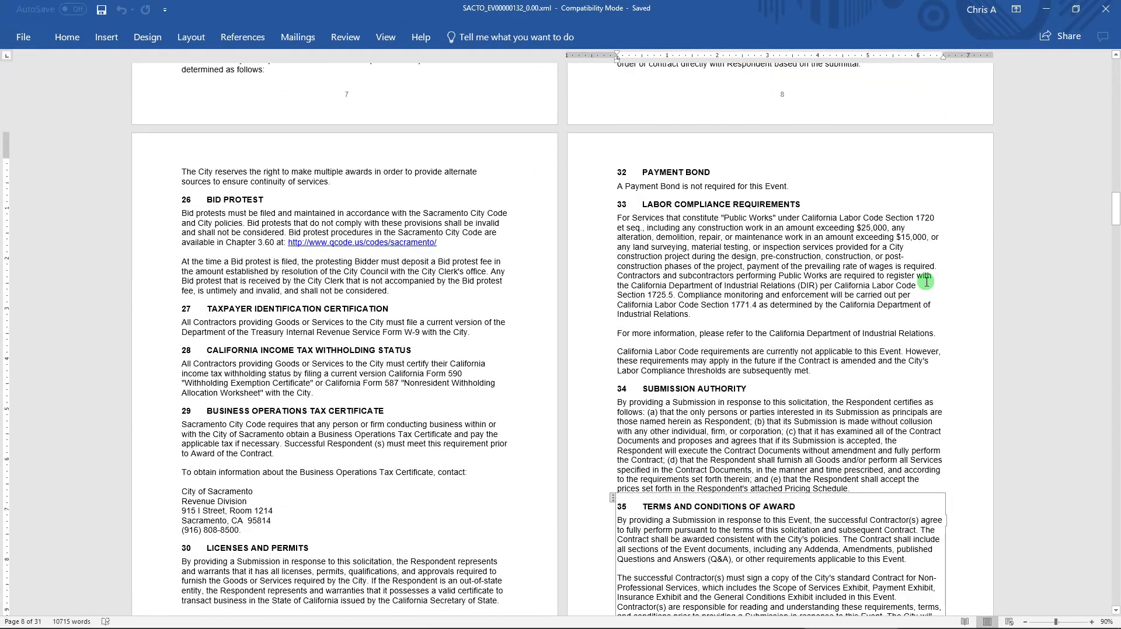
scroll(925, 282, down, 10)
scroll(926, 282, down, 1)
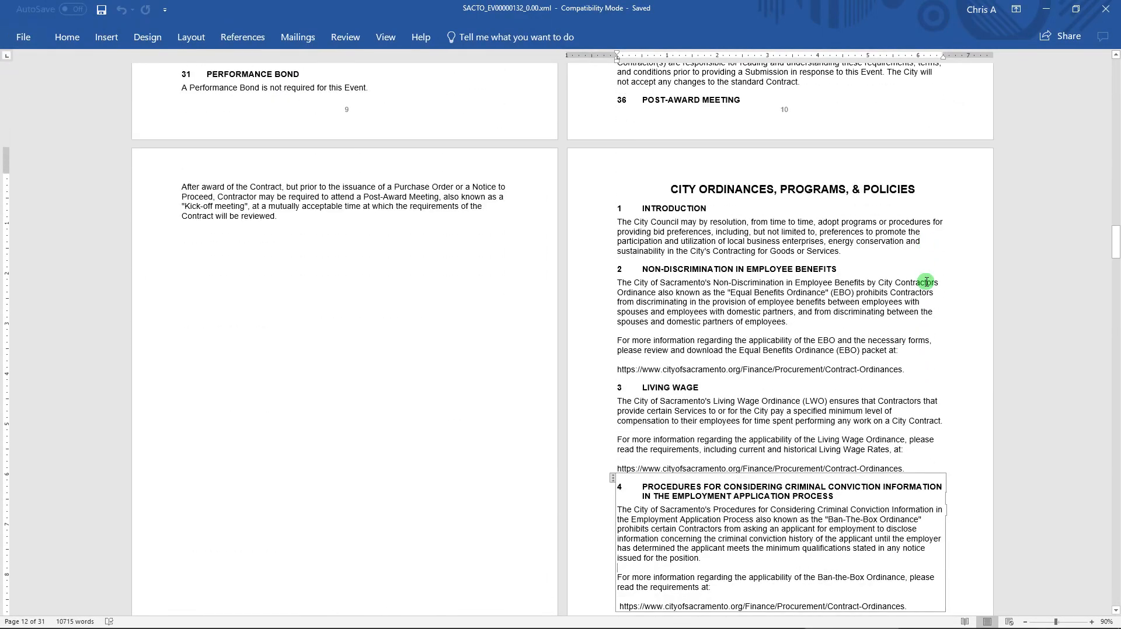
scroll(926, 282, down, 15)
scroll(926, 282, down, 15)
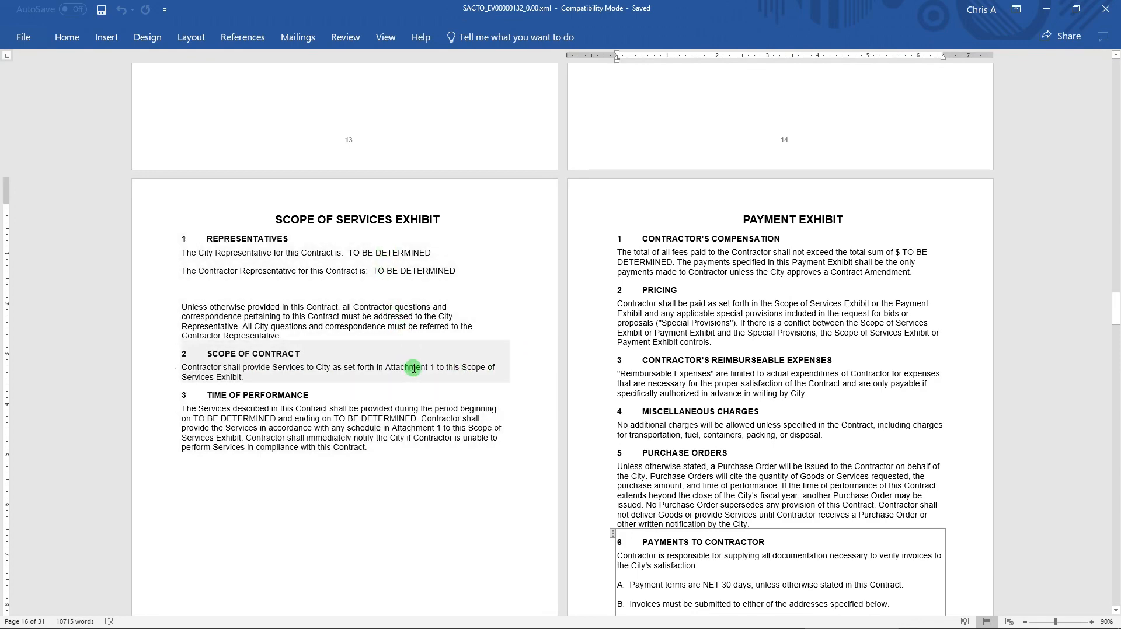
drag(1114, 311, 1093, 67)
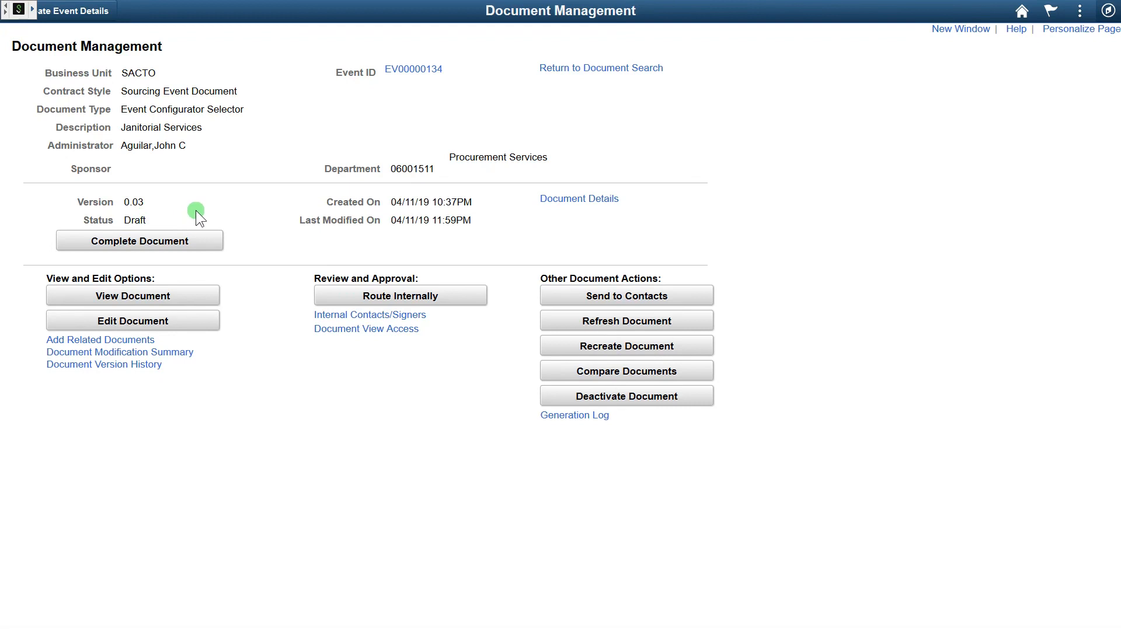
- Mark the Janitorial Services document version 0.03 as Complete
click(187, 239)
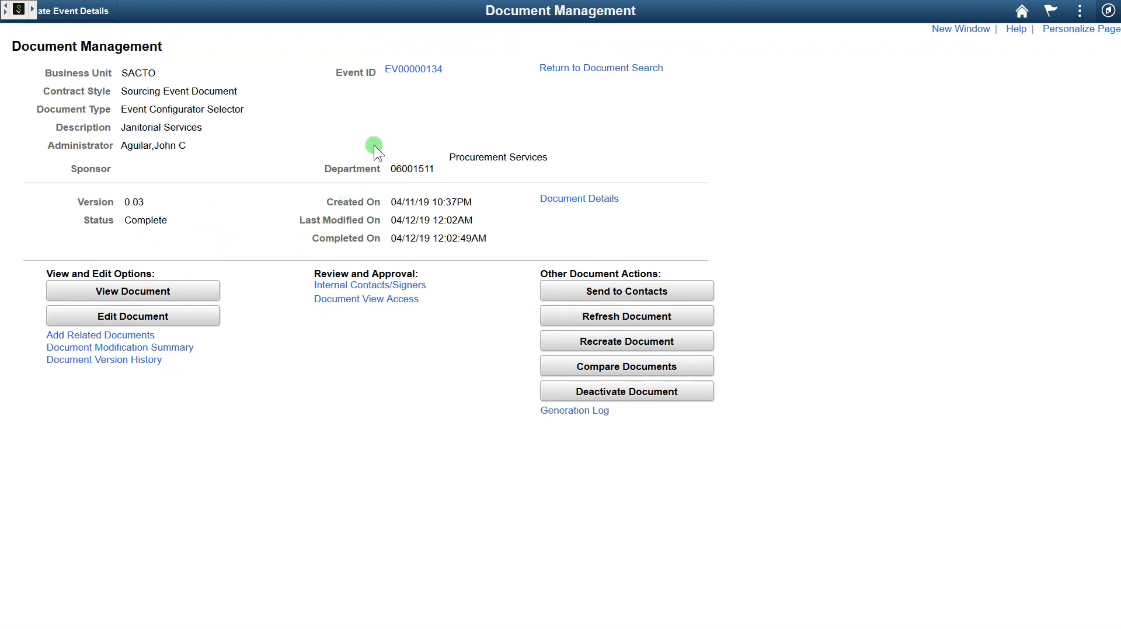
- Return to the Event Details page of event EV00000134
click(416, 70)
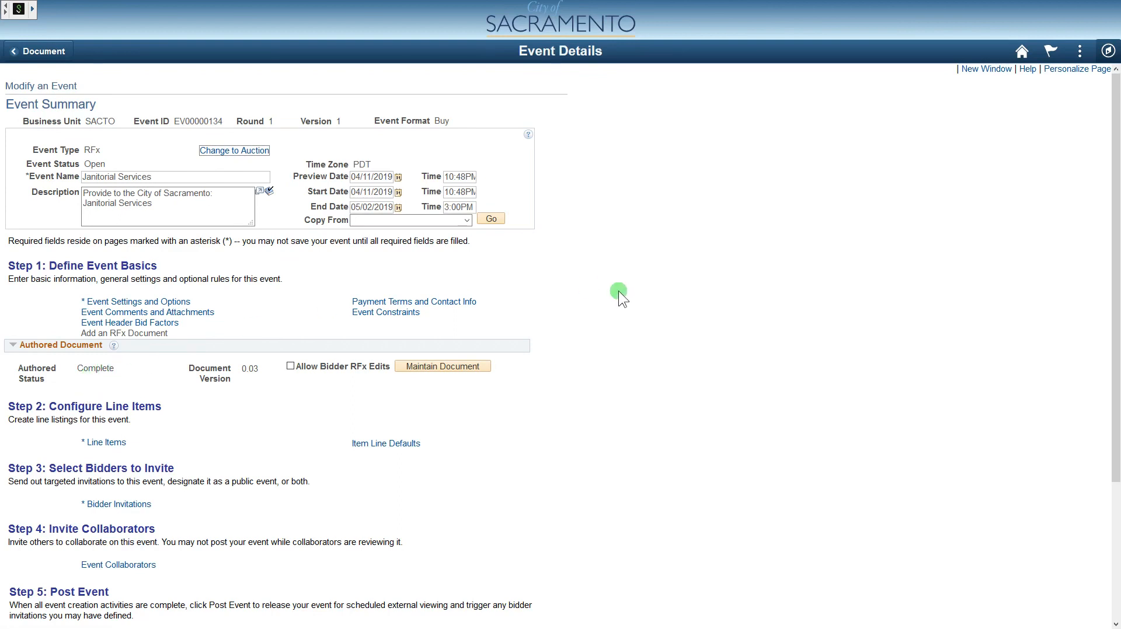
click(618, 291)
- Open the Line Items page for event EV00000134
click(105, 442)
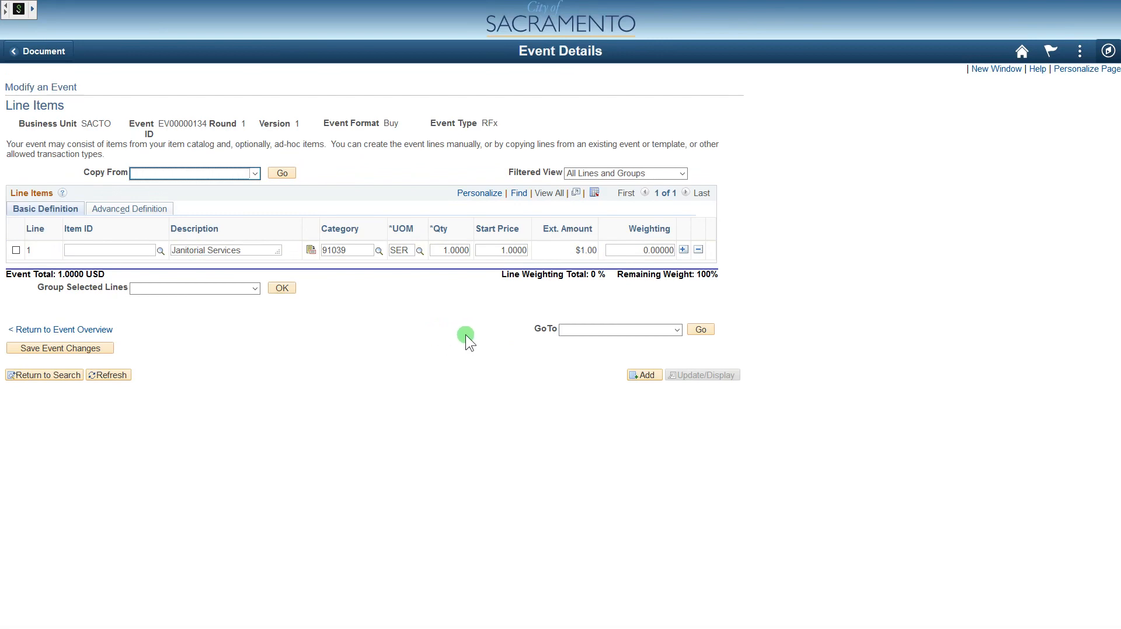
- Add a second line and describe it as 'Additional Janitorial Services'
click(683, 250)
click(496, 225)
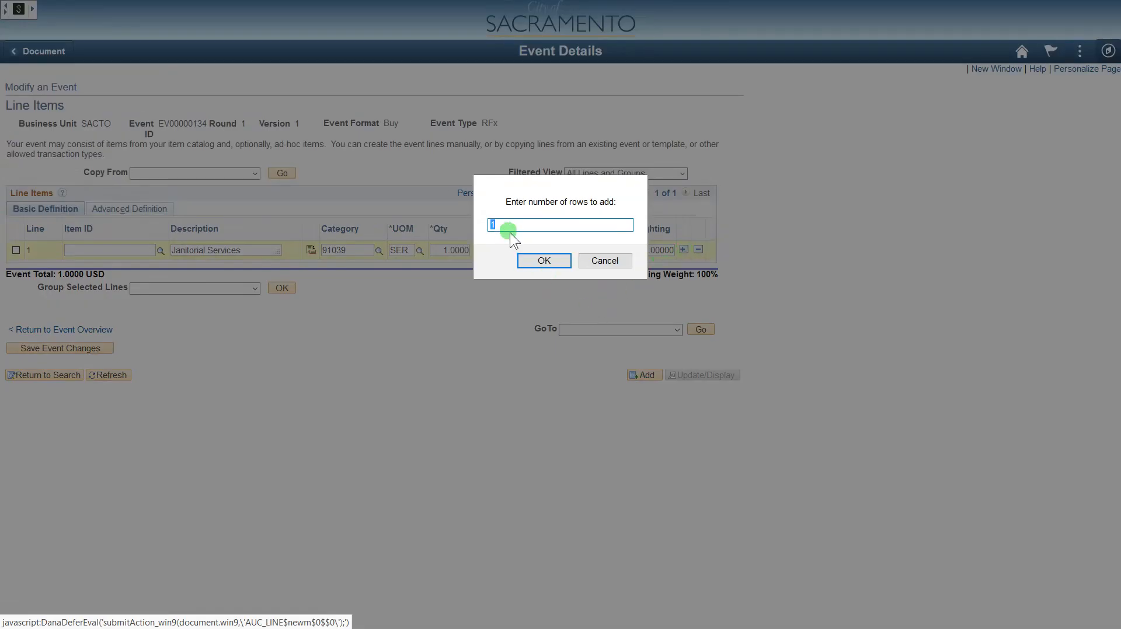
click(542, 261)
drag(253, 250, 127, 259)
key(ctrl+c)
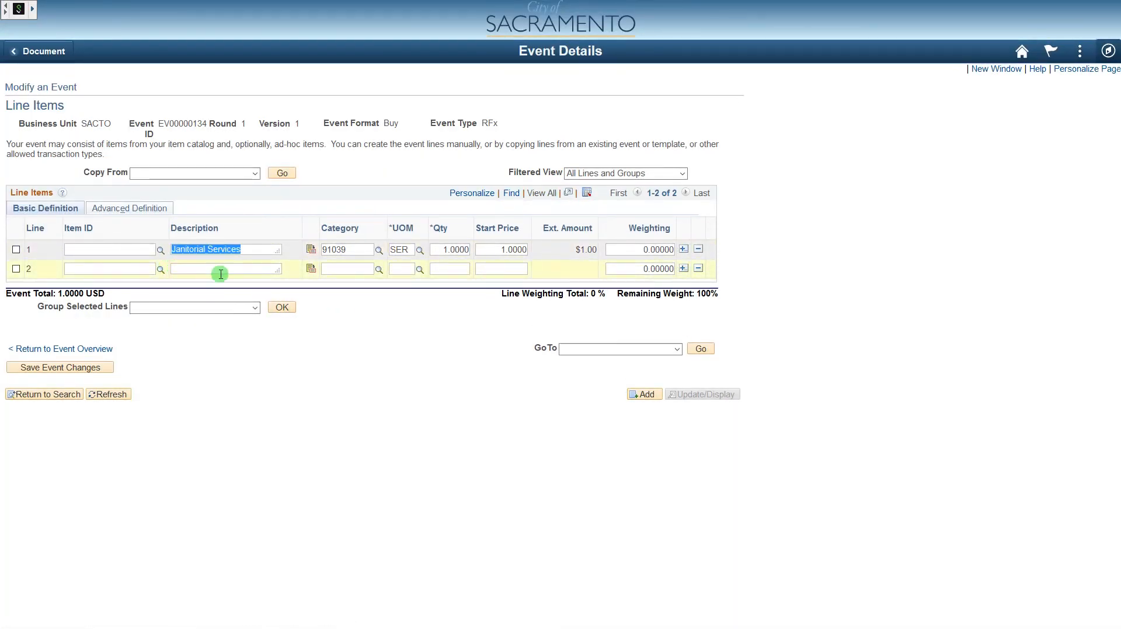
click(220, 269)
key(ctrl+v)
click(173, 269)
text(Additional)
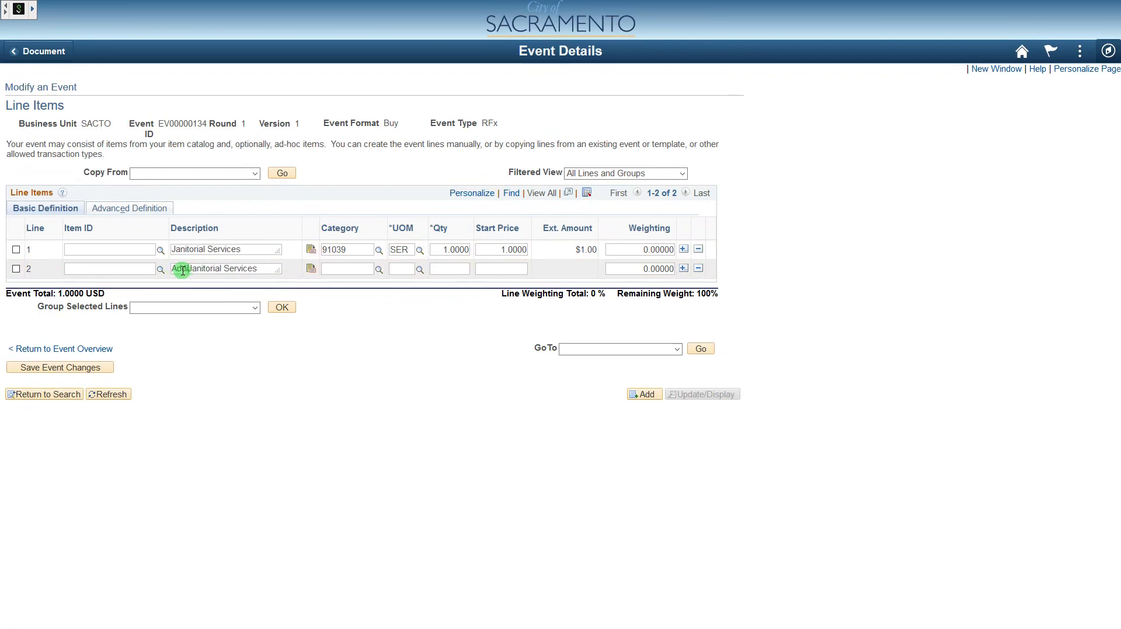
- Give line 2 category 91039, unit SER, quantity 1 and start price 11
click(349, 269)
text(91039)
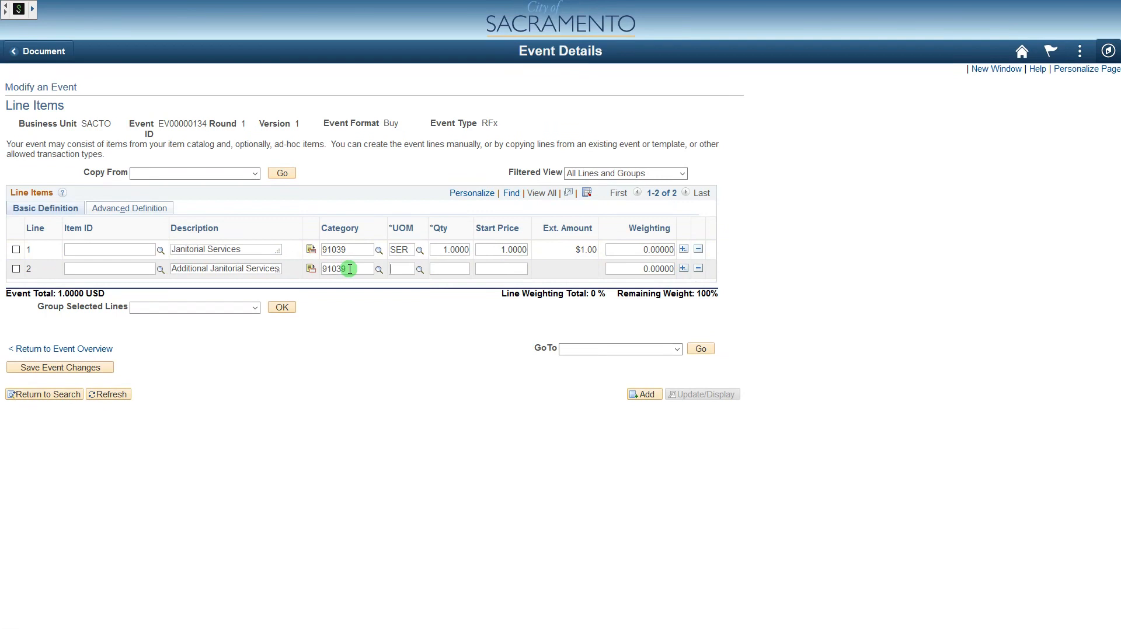
key(Tab)
text(ser)
key(Tab)
text(1)
key(Tab)
text(11)
key(Tab)
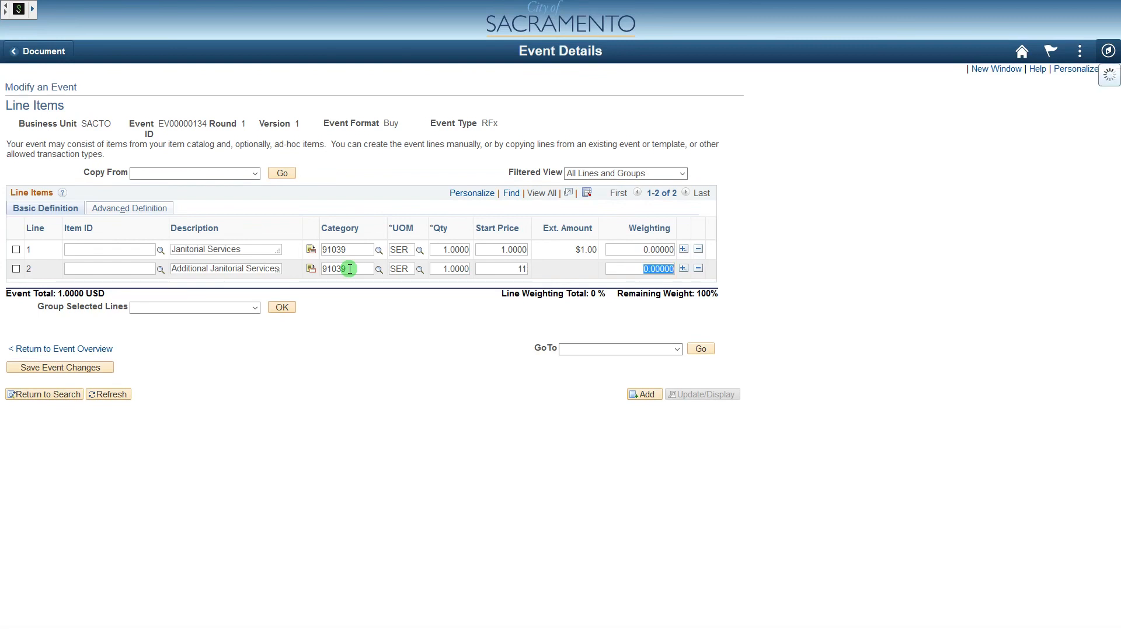
- Correct line 2's start price to 11 and save the event changes
drag(513, 270, 542, 277)
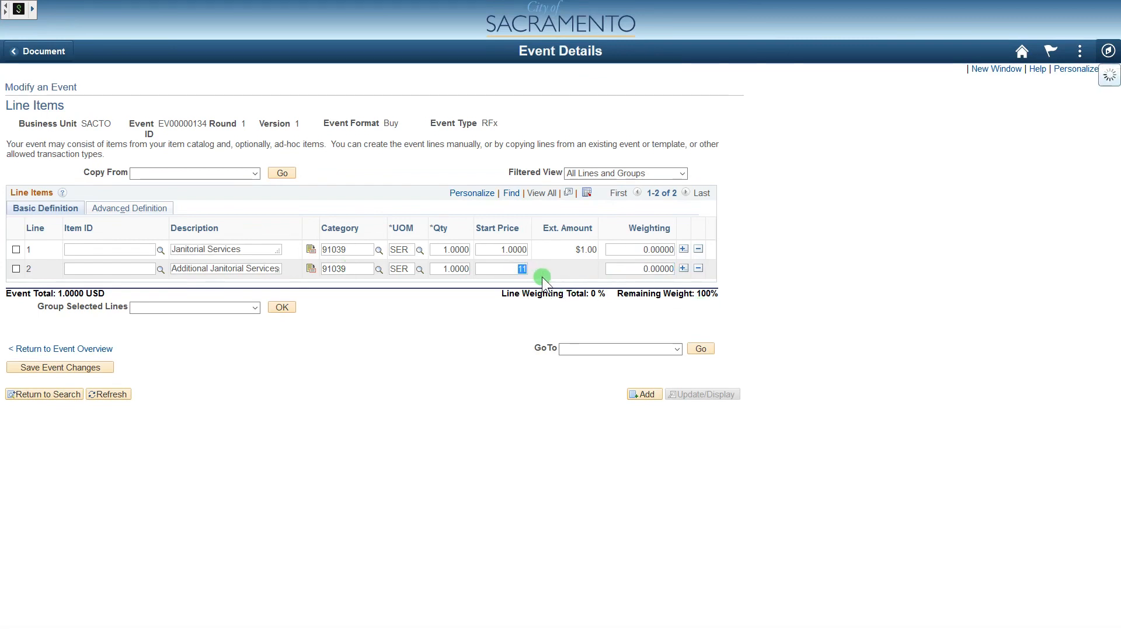
text(1)
key(Tab)
key(Tab)
click(698, 269)
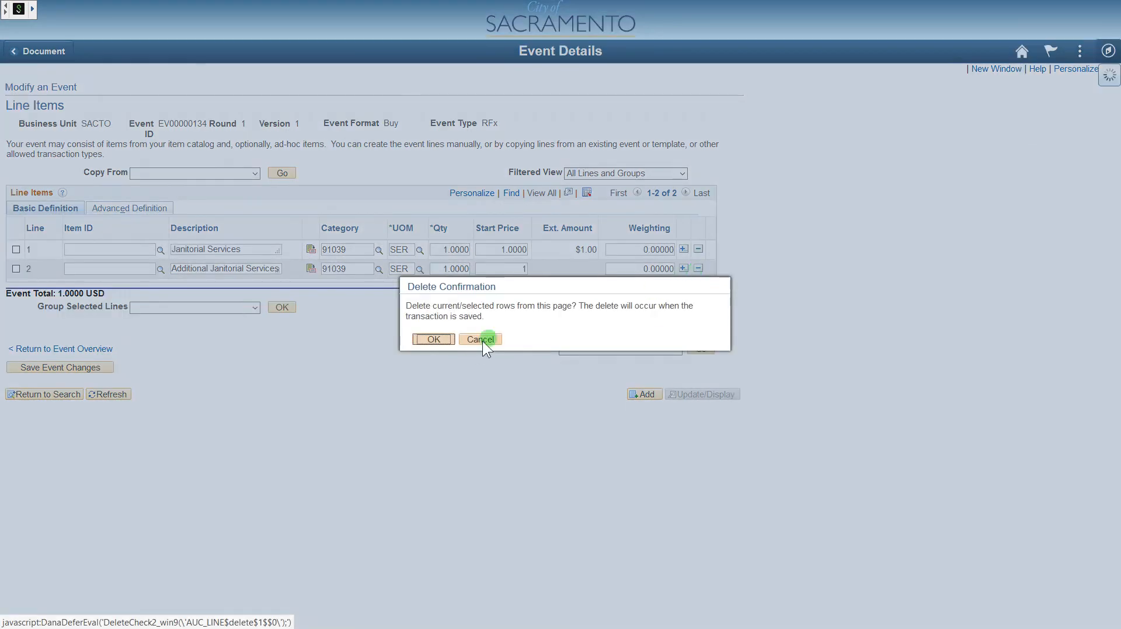
click(435, 341)
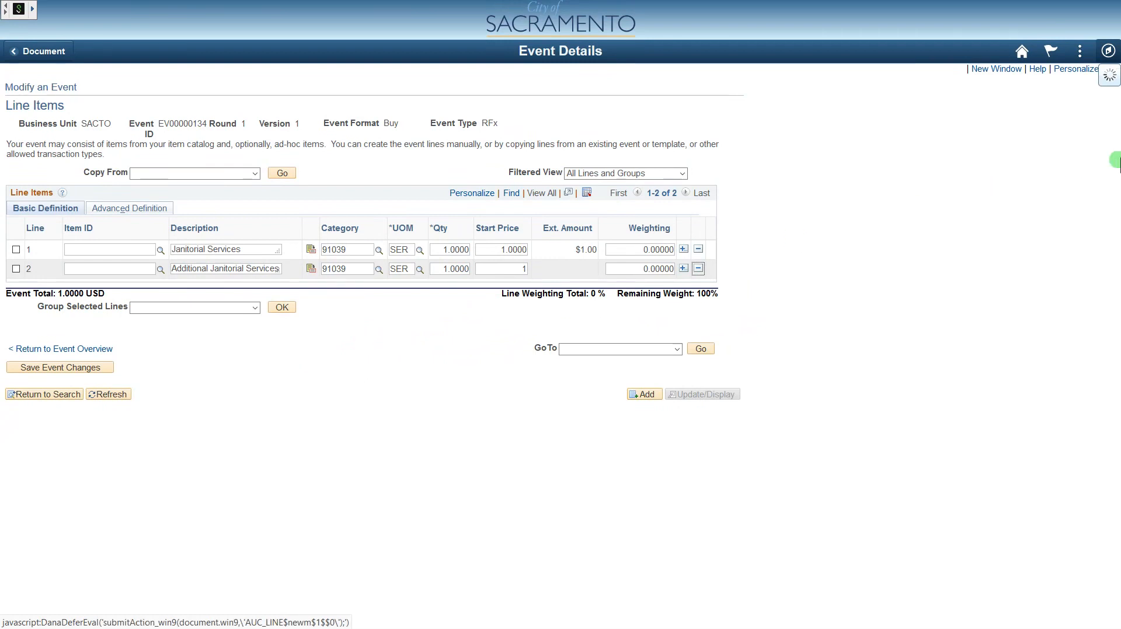
text(1)
key(Tab)
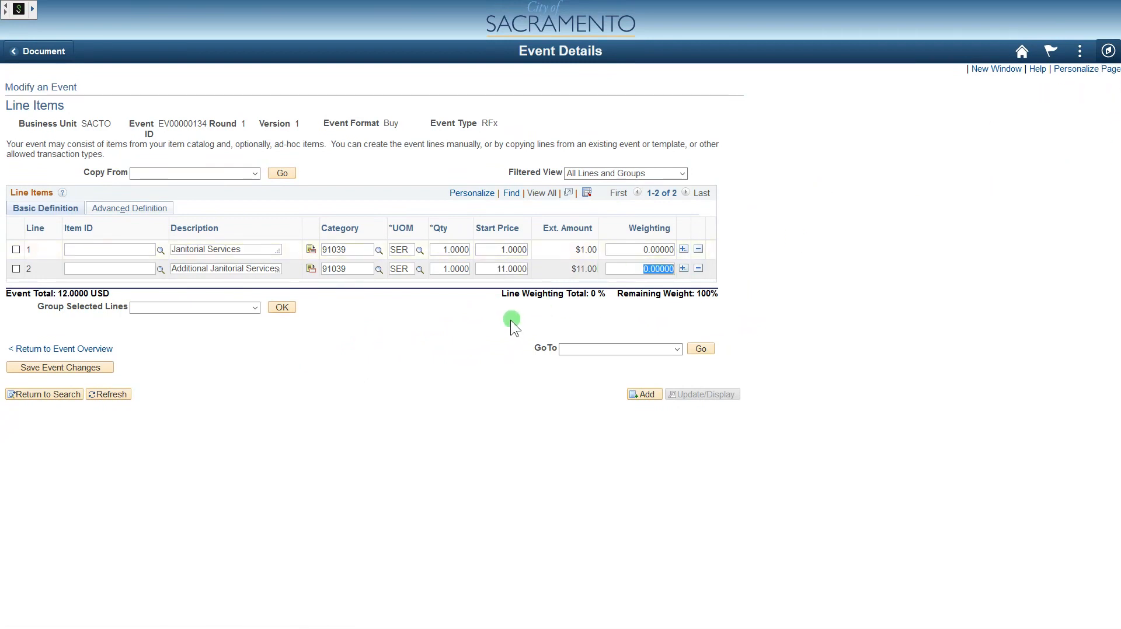
click(97, 368)
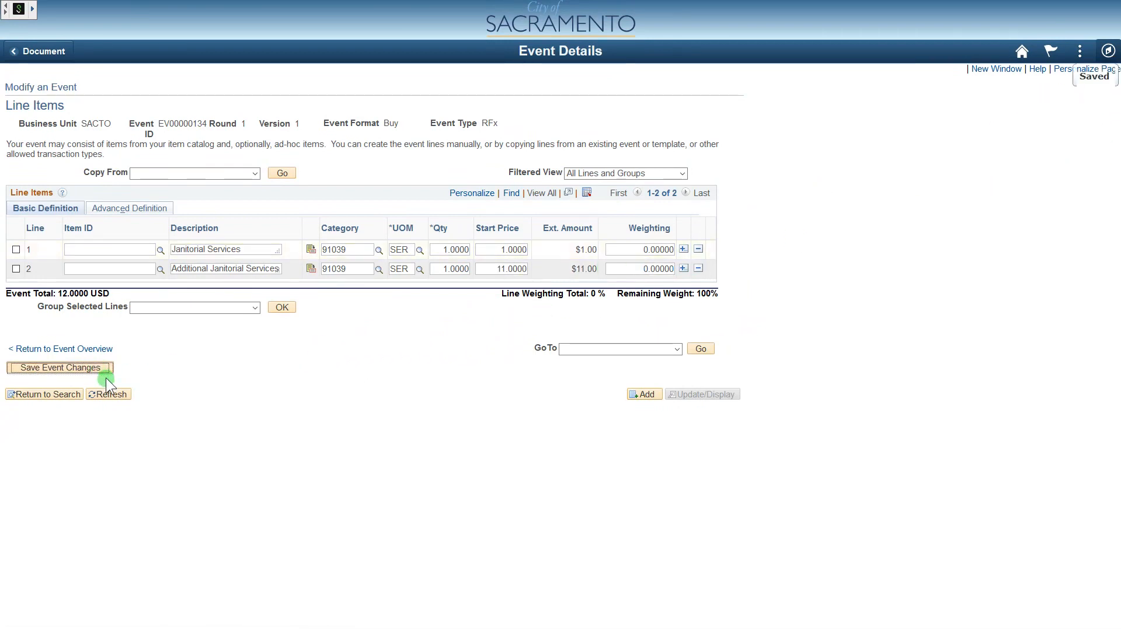
click(101, 350)
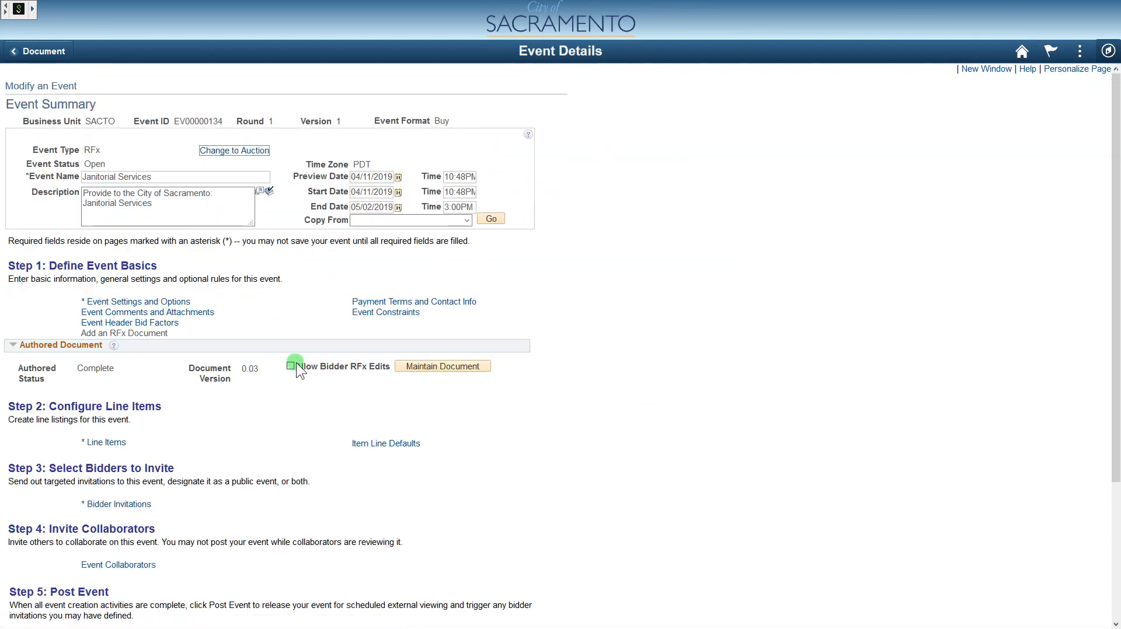
scroll(543, 374, down, 2)
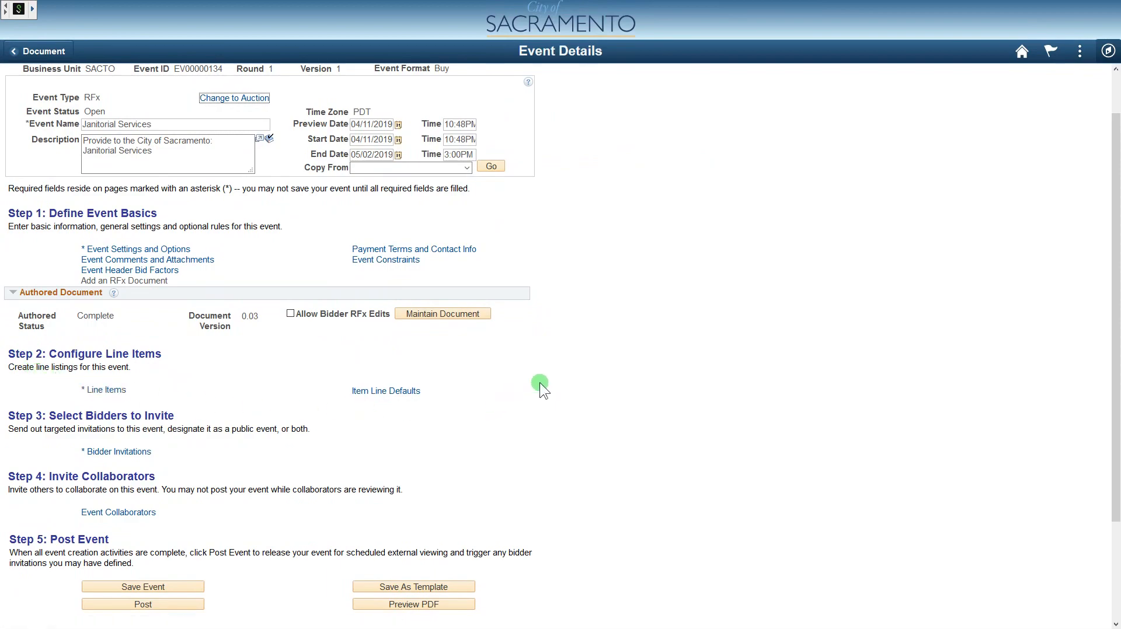
scroll(540, 373, down, 4)
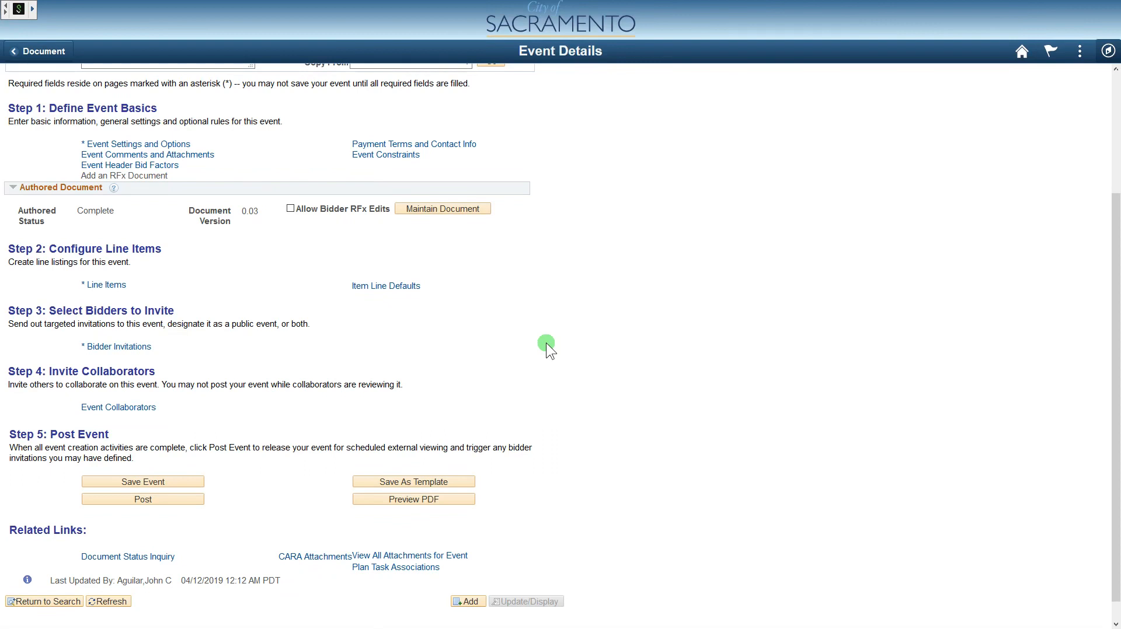
- Go to the event's Bidder Invitations and launch the Bidder Search
click(142, 348)
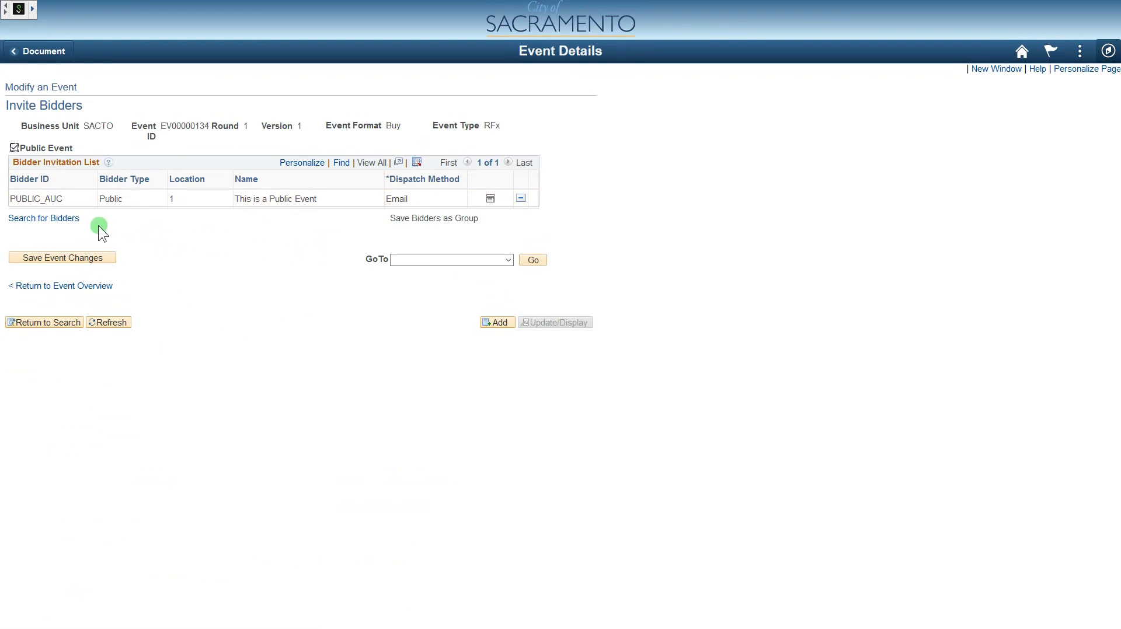
click(67, 220)
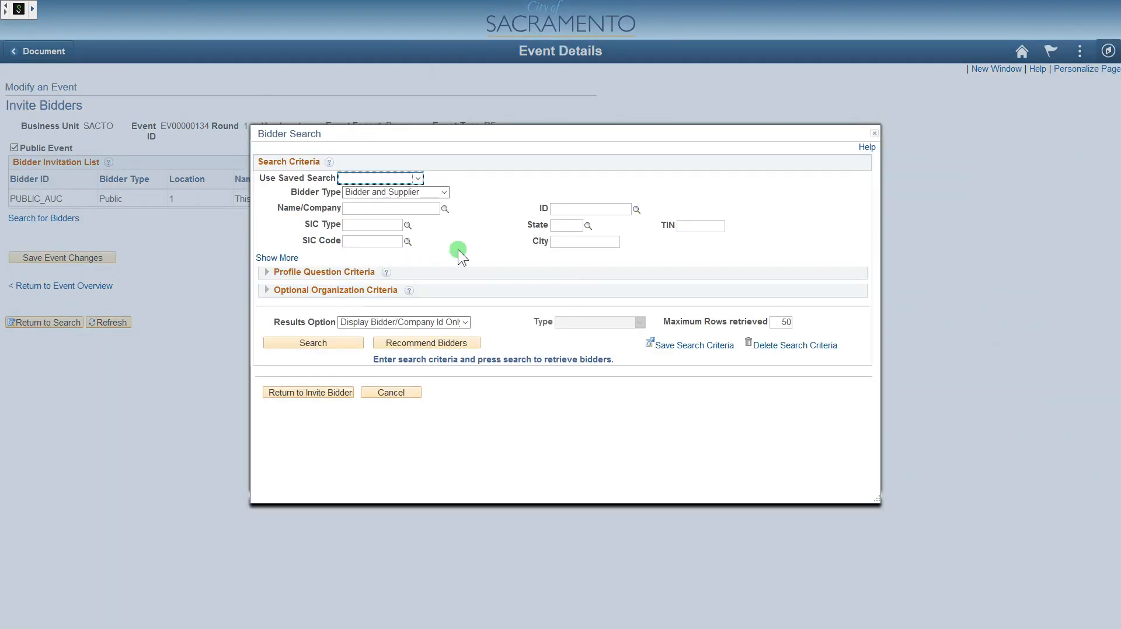
- Expand the Bidder Search to show Contact, Group and Supplier Specific criteria
click(297, 258)
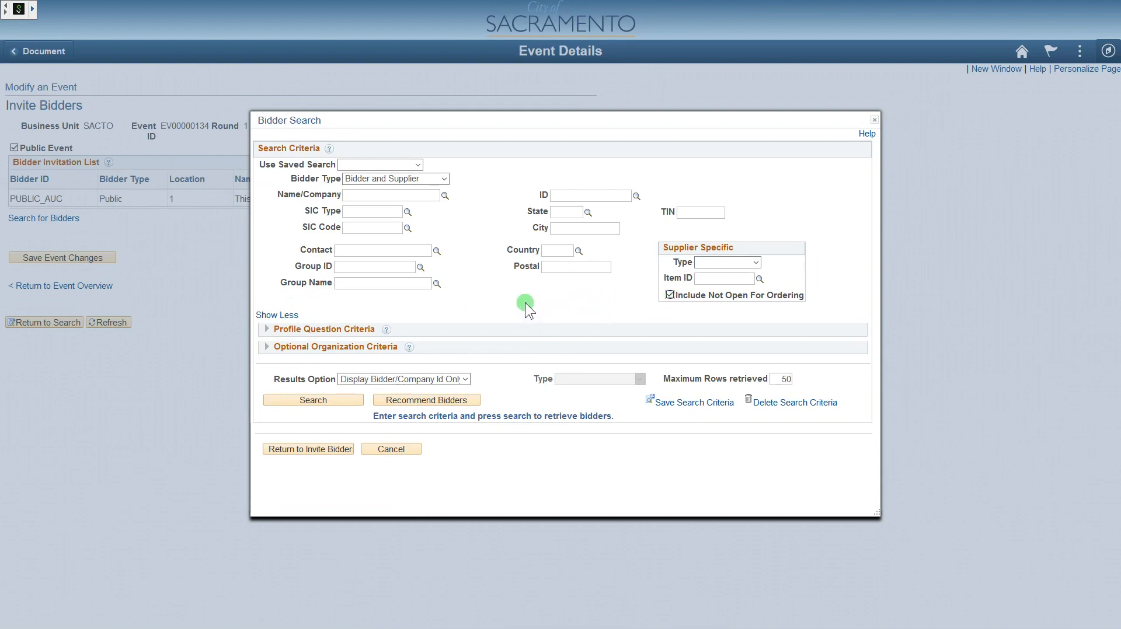
- Run Recommend Bidders and review the 22 returned suppliers and registered bidders
click(466, 399)
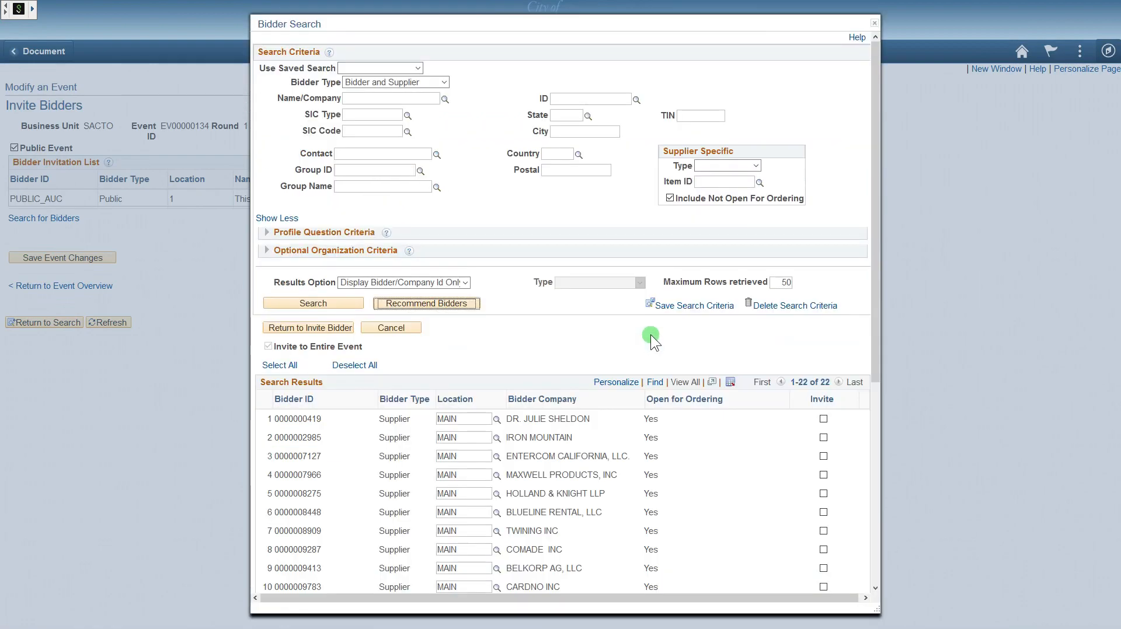
scroll(588, 304, down, 5)
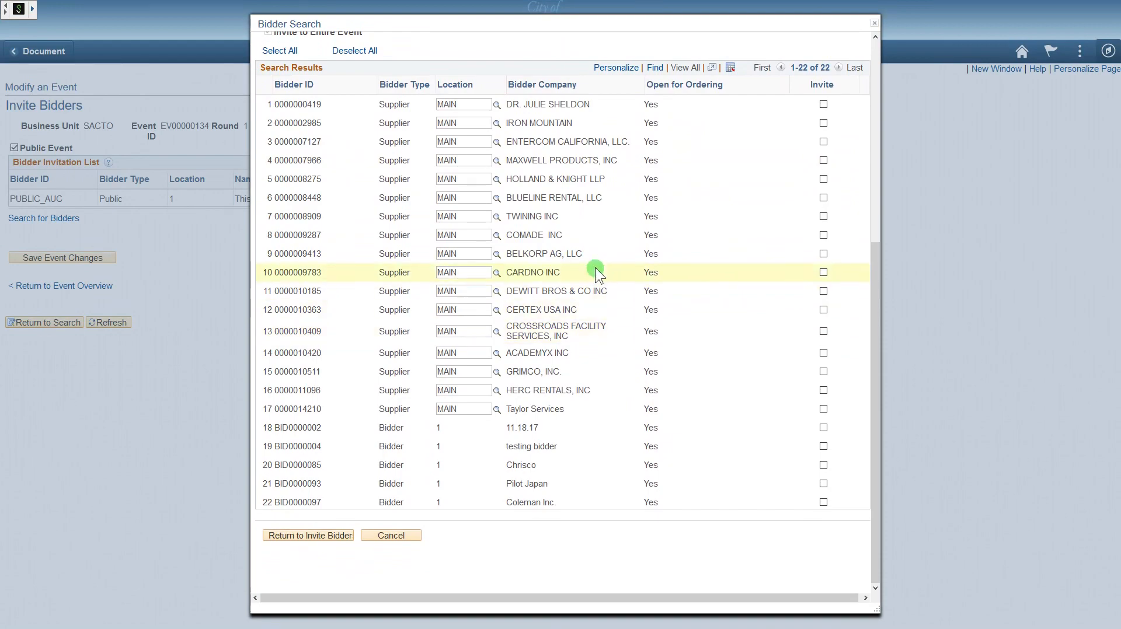
scroll(606, 278, up, 4)
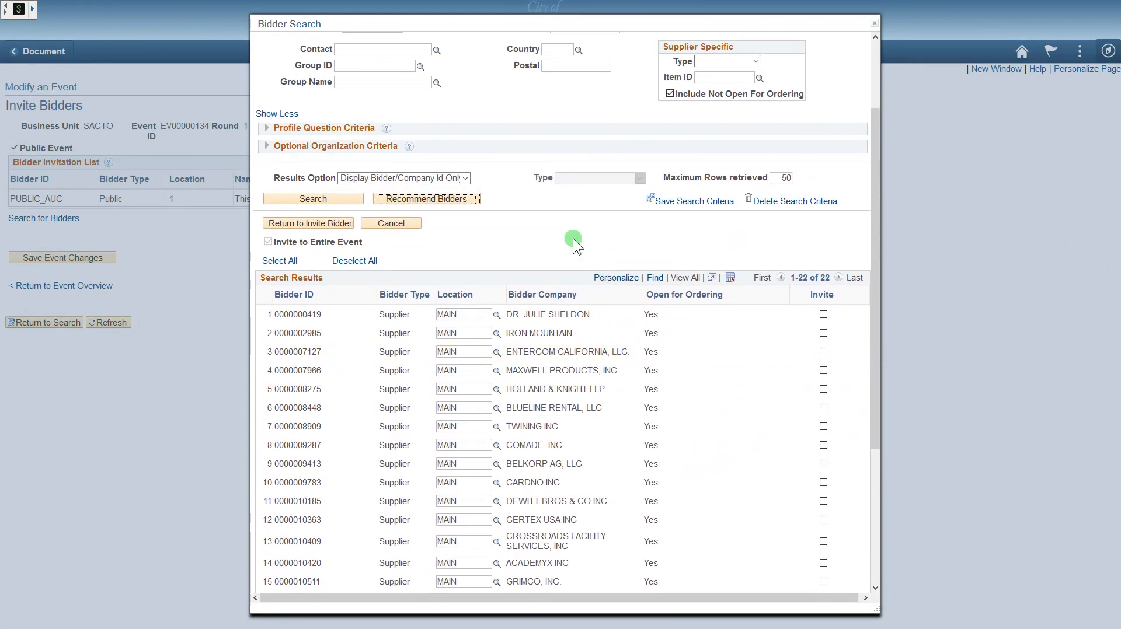
scroll(576, 234, down, 4)
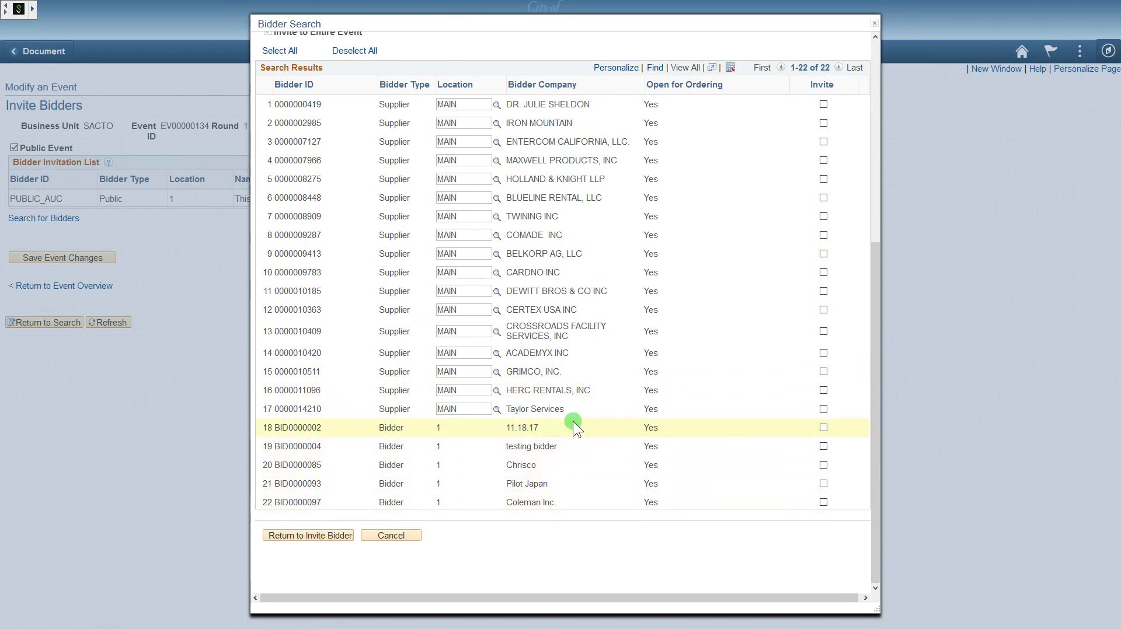
scroll(573, 422, up, 3)
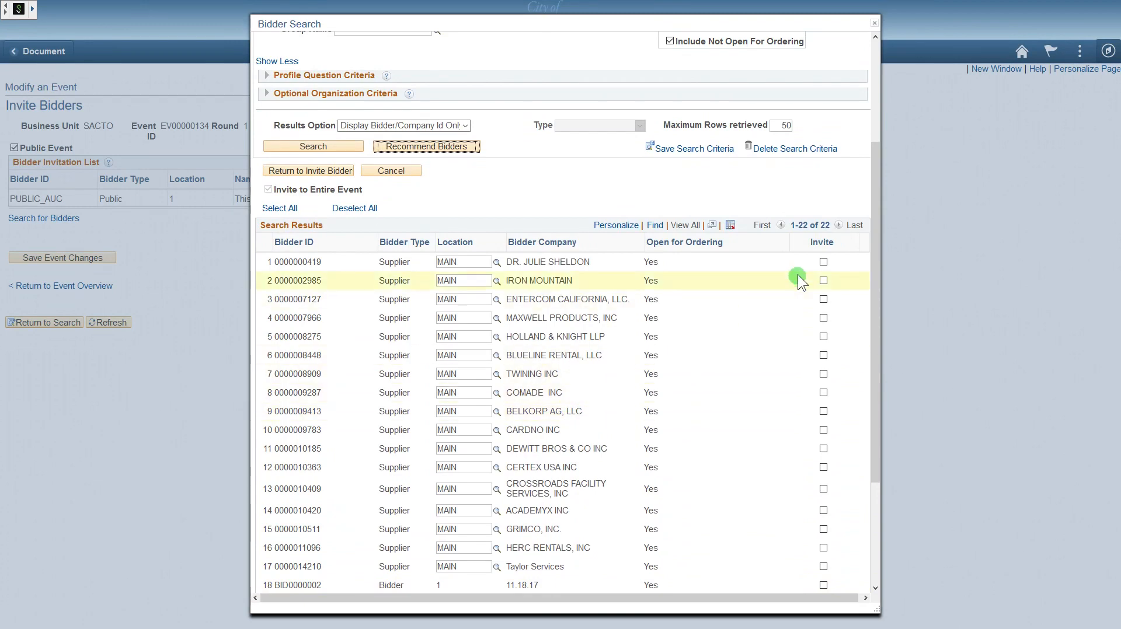
scroll(828, 368, down, 3)
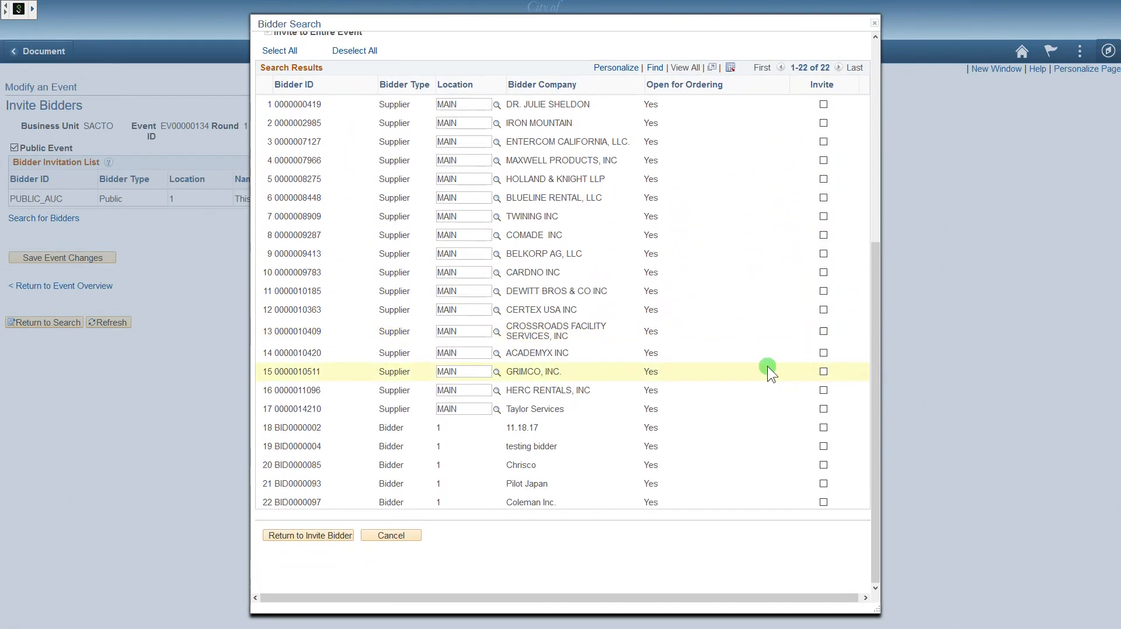
scroll(767, 365, up, 4)
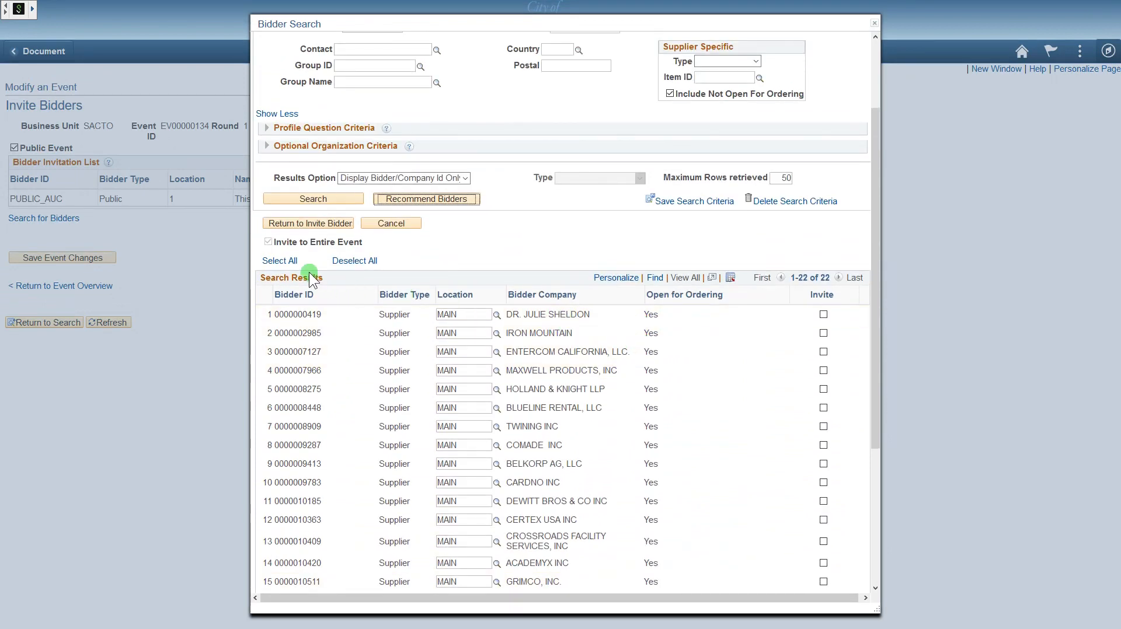
- Invite all 22 recommended bidders by Email and save the invitation list
click(291, 264)
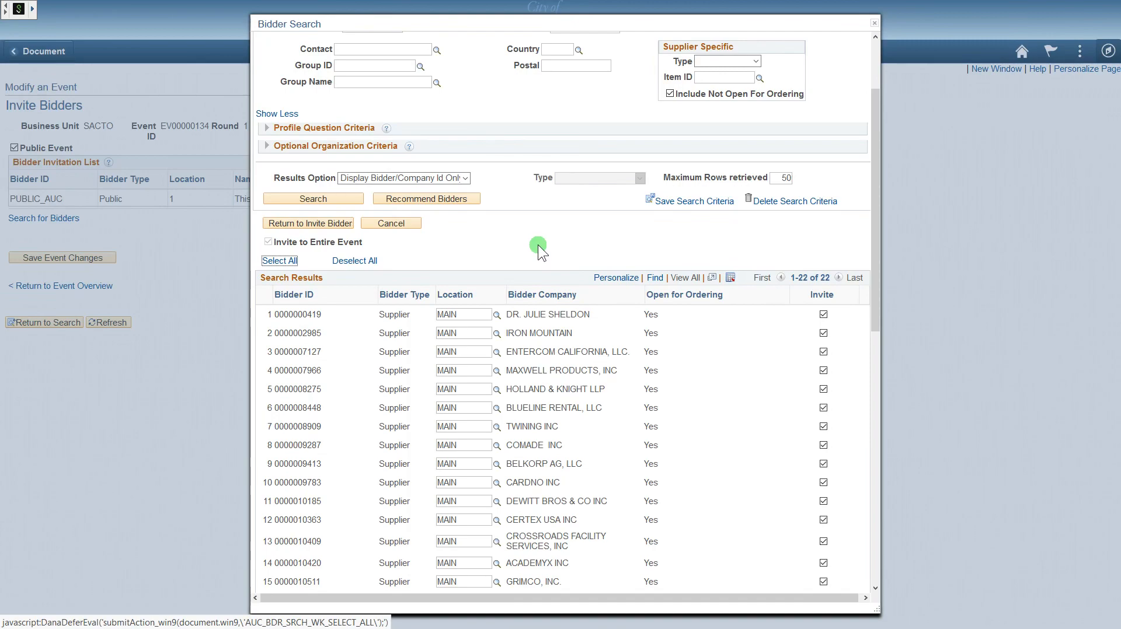
scroll(625, 258, down, 8)
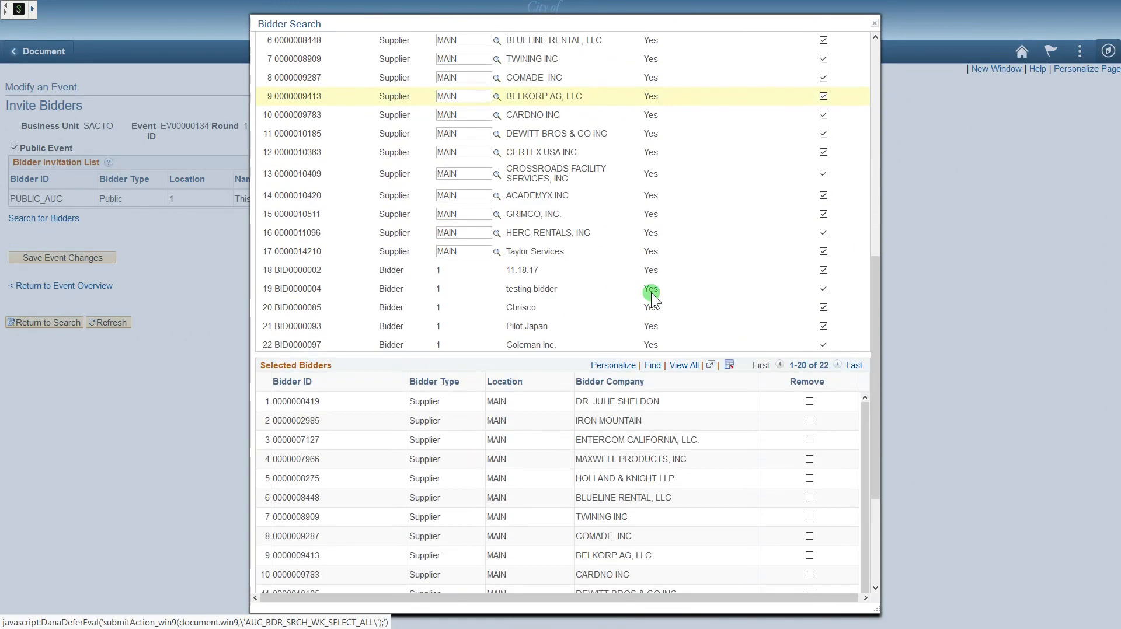
scroll(652, 293, down, 1)
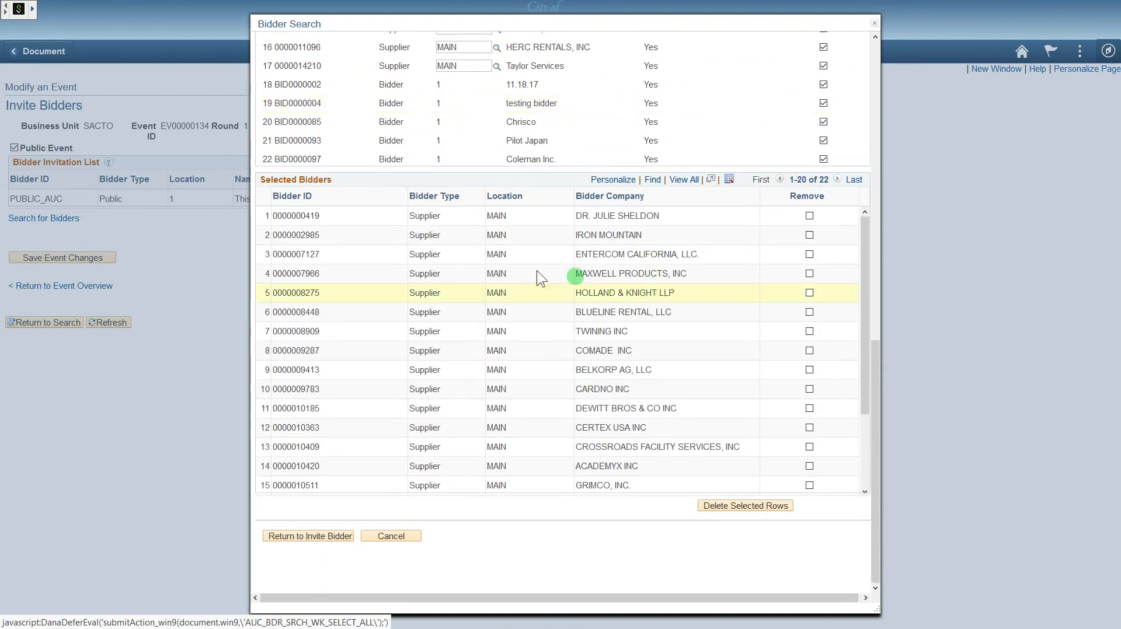
click(328, 537)
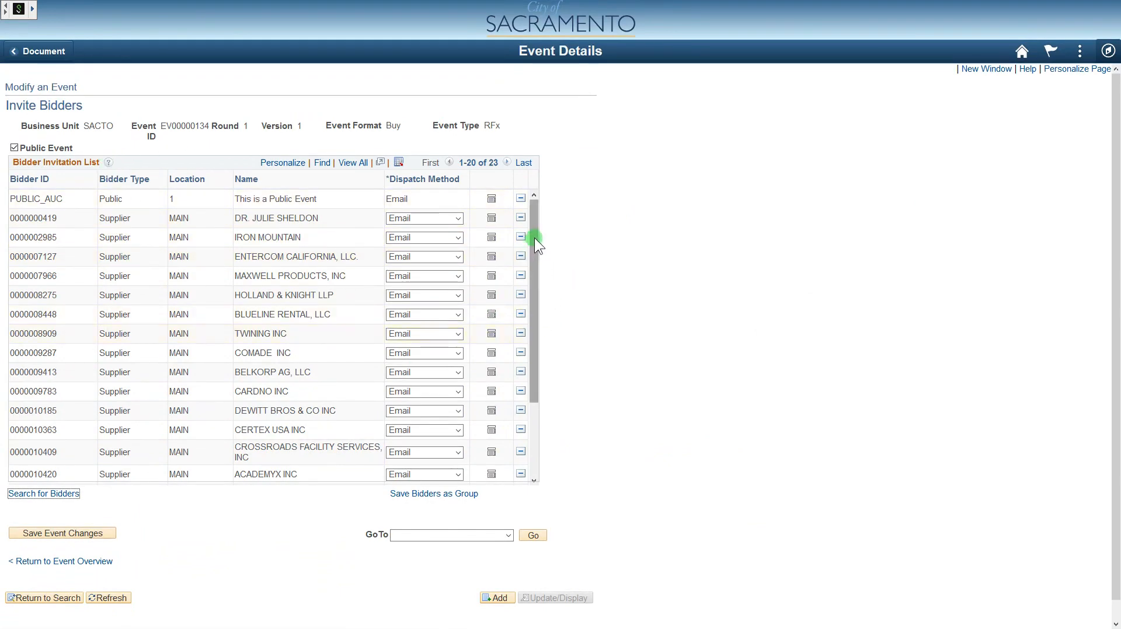
drag(535, 237, 555, 220)
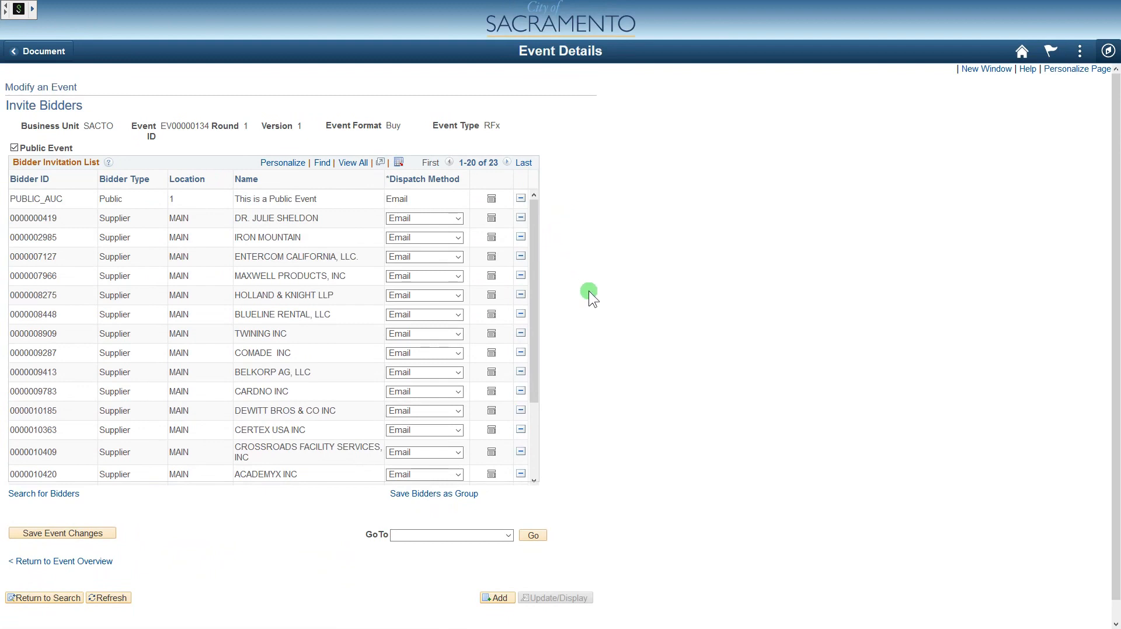
click(87, 533)
click(70, 562)
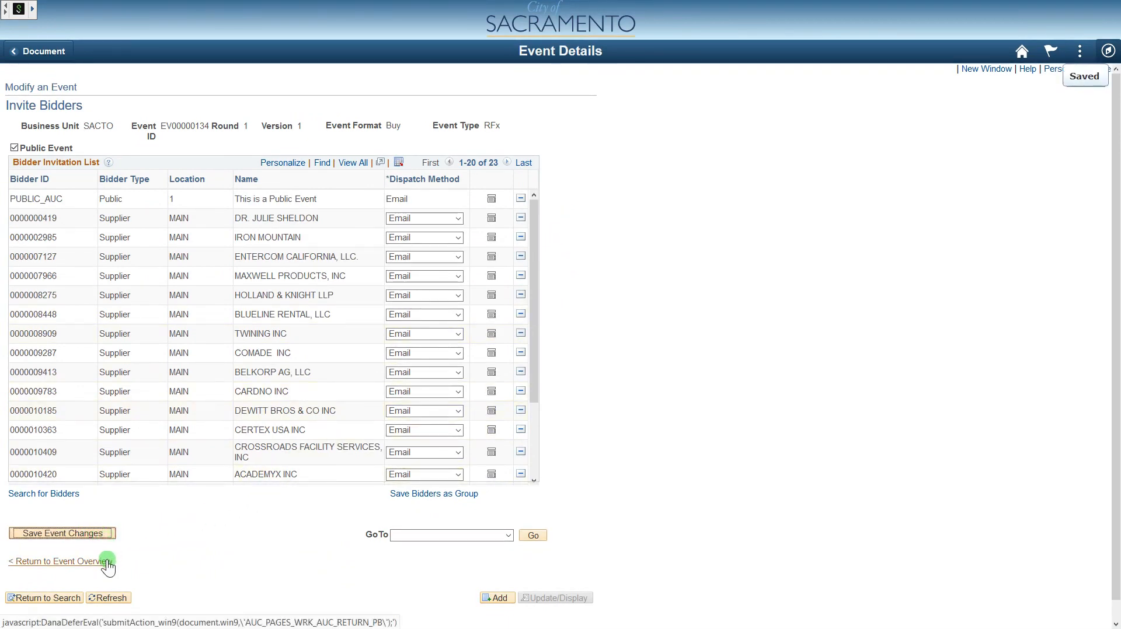
- Save event EV00000134 from its Event Details overview
scroll(597, 421, down, 3)
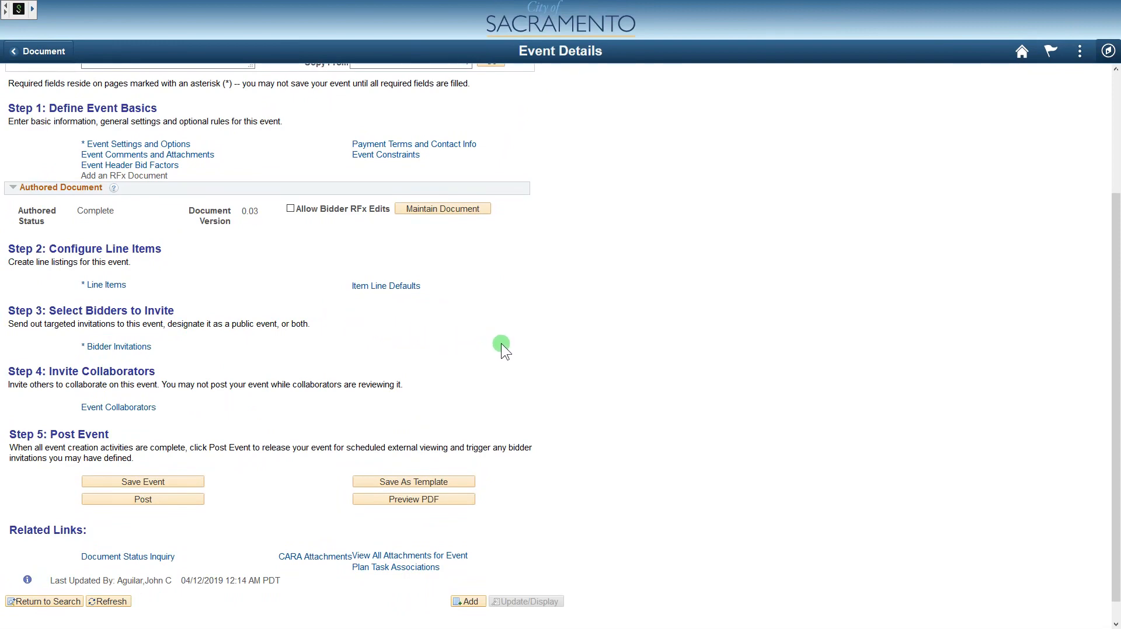
scroll(555, 362, up, 1)
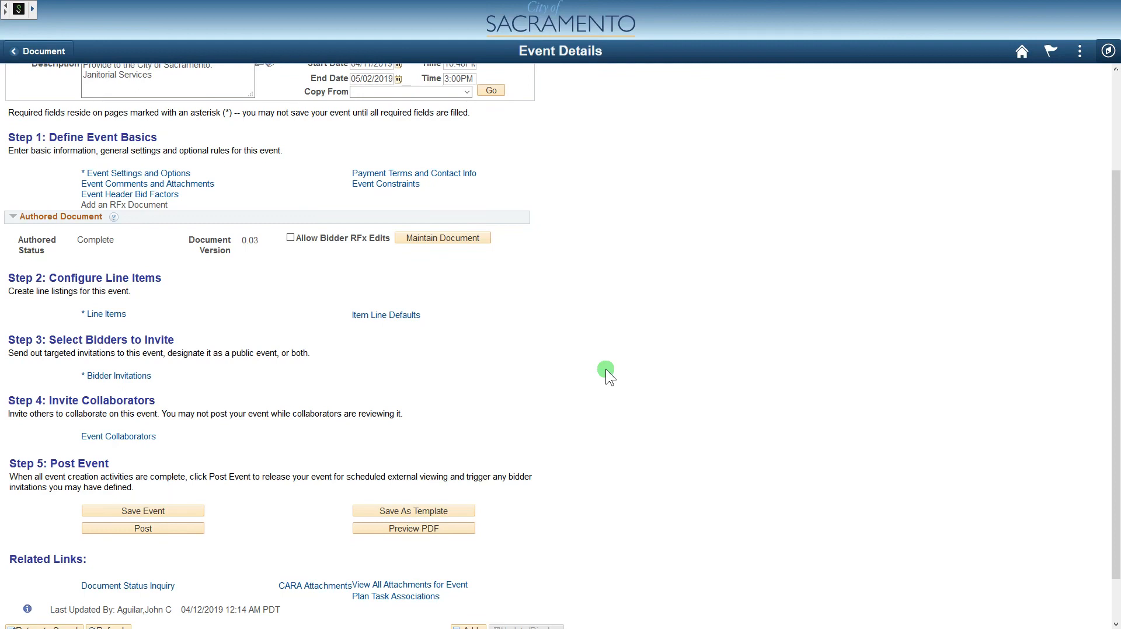
click(168, 512)
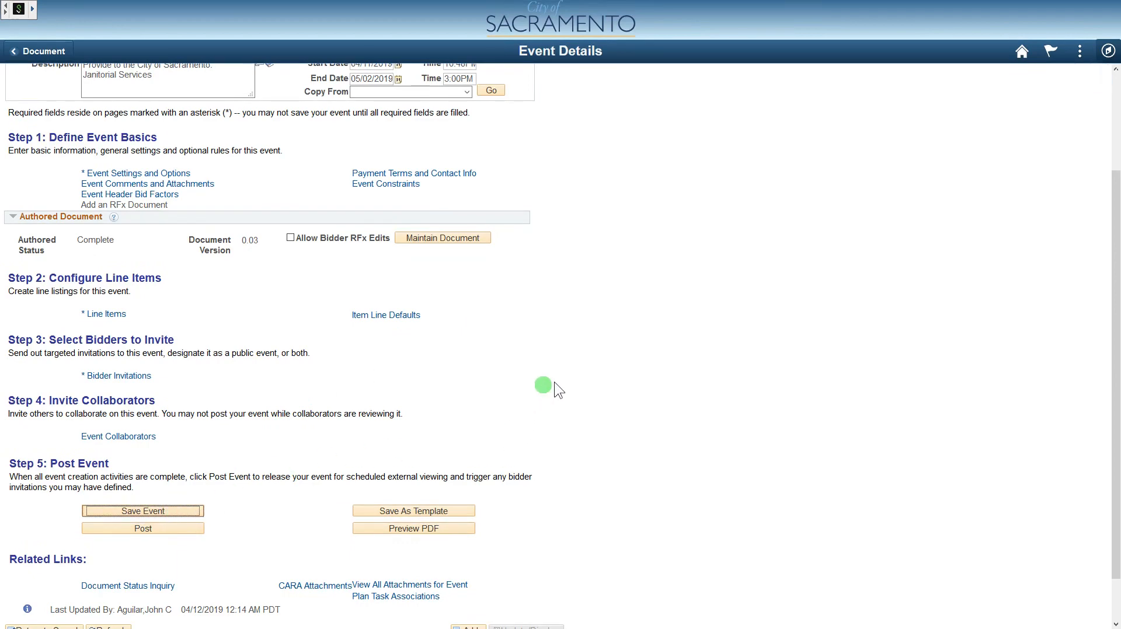
scroll(615, 344, down, 2)
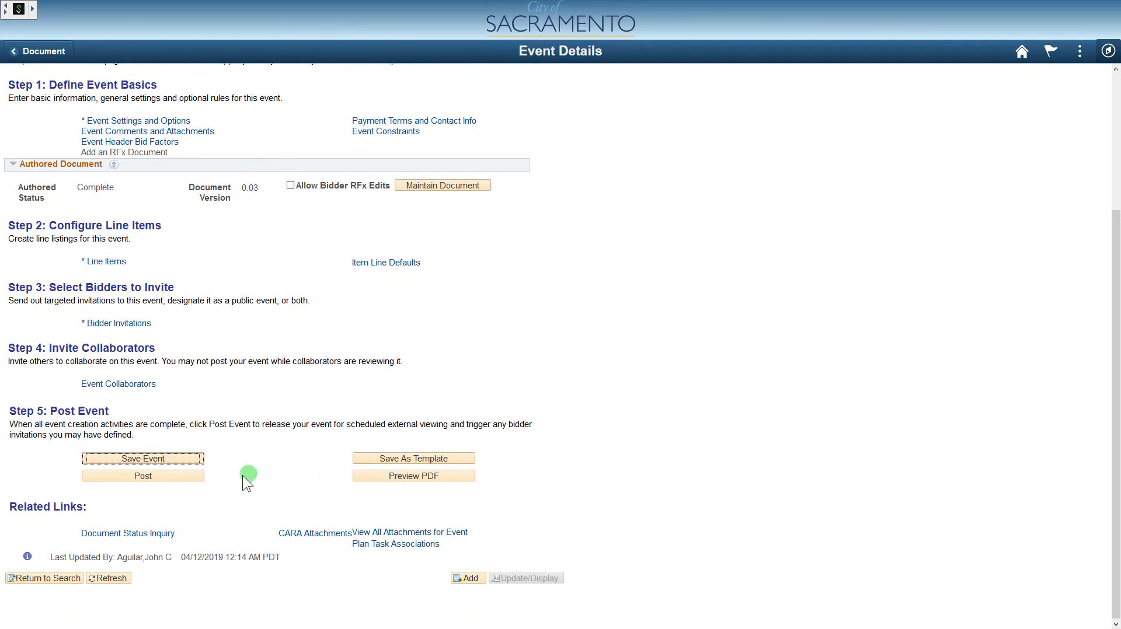
- Post EV00000134 for approval and release the latest RFx document to all bidders
click(200, 476)
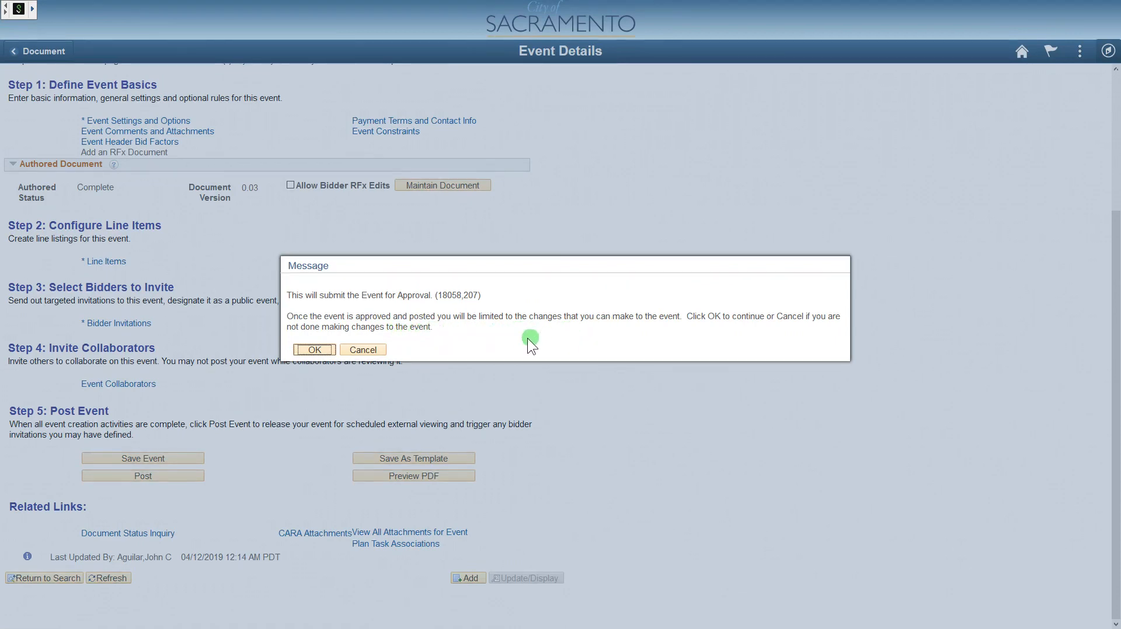
click(314, 350)
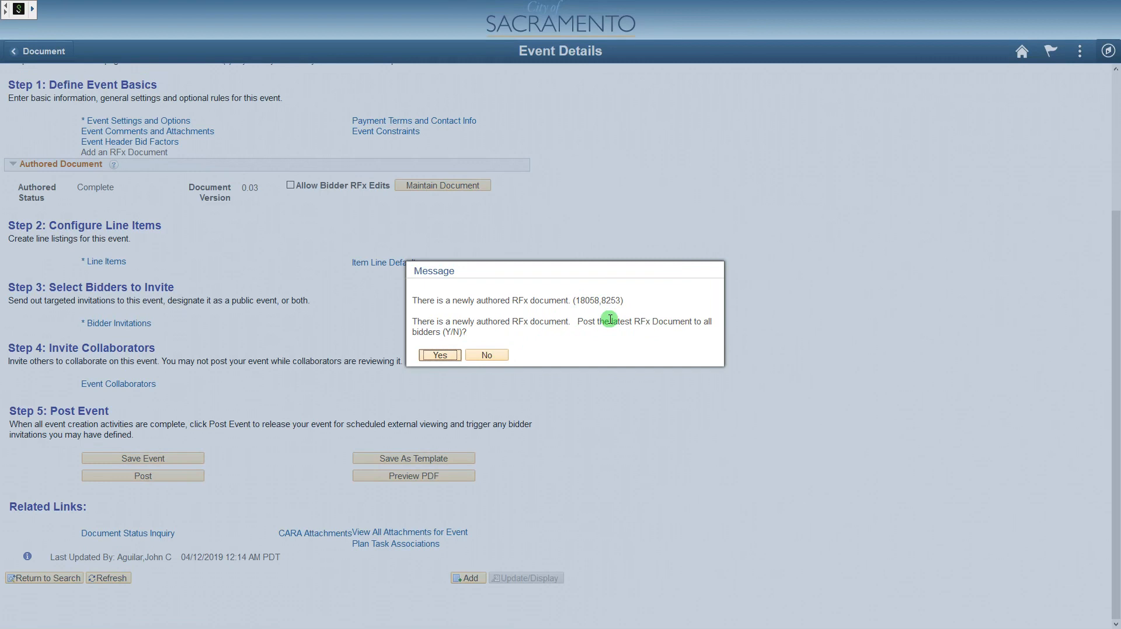
click(444, 354)
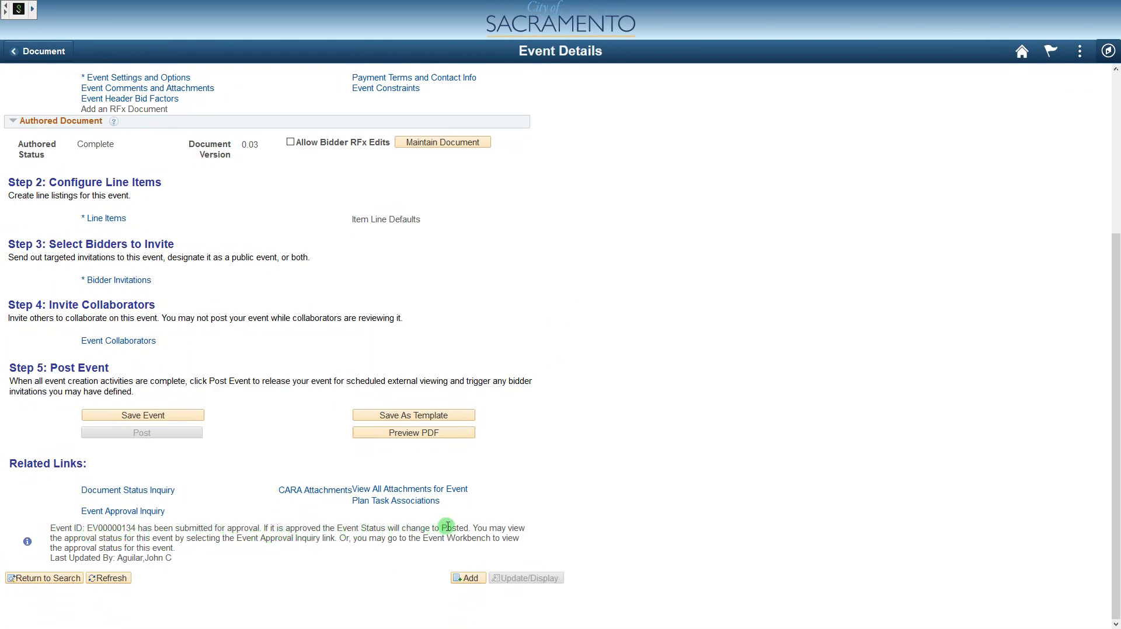
- Scroll the Event Summary to check the event's Pending Post Approval status
scroll(634, 312, up, 4)
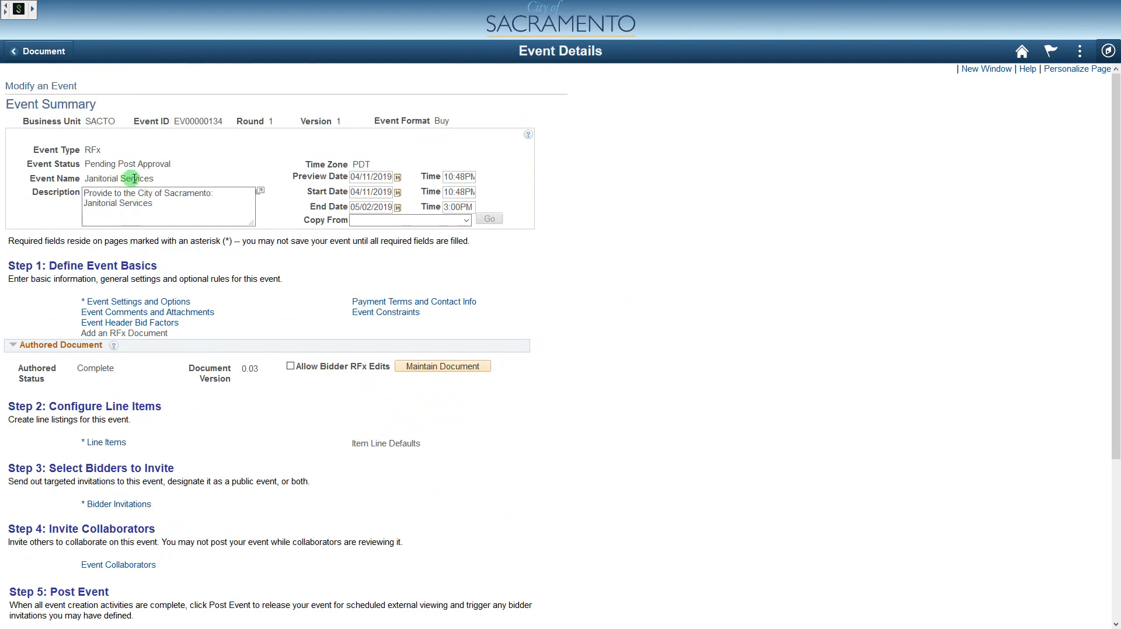
scroll(610, 327, down, 3)
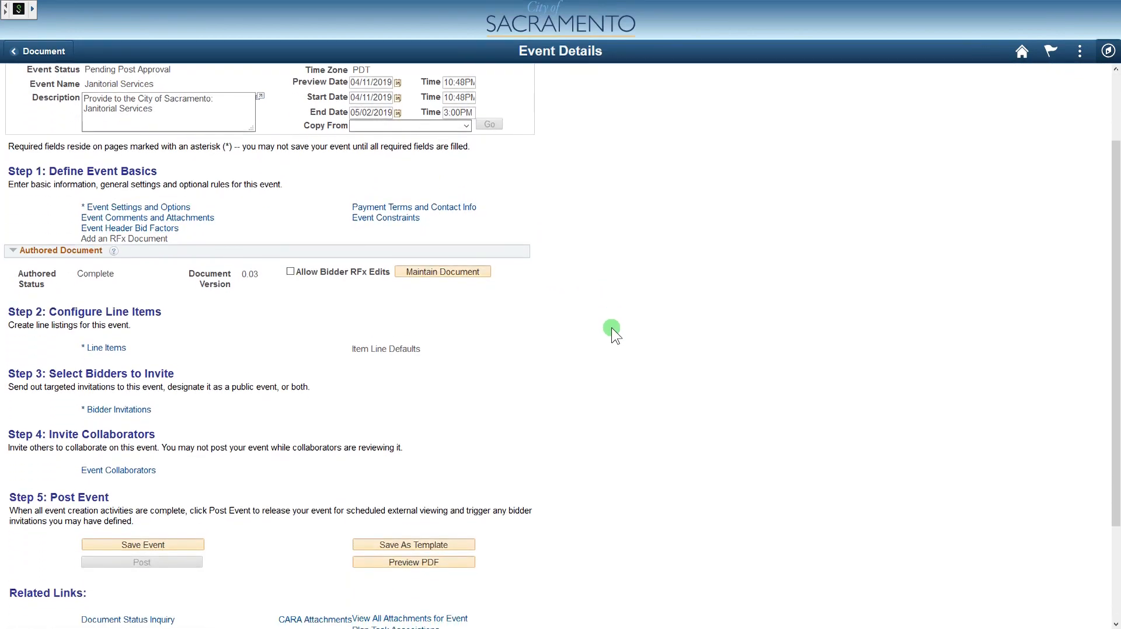
scroll(611, 327, down, 3)
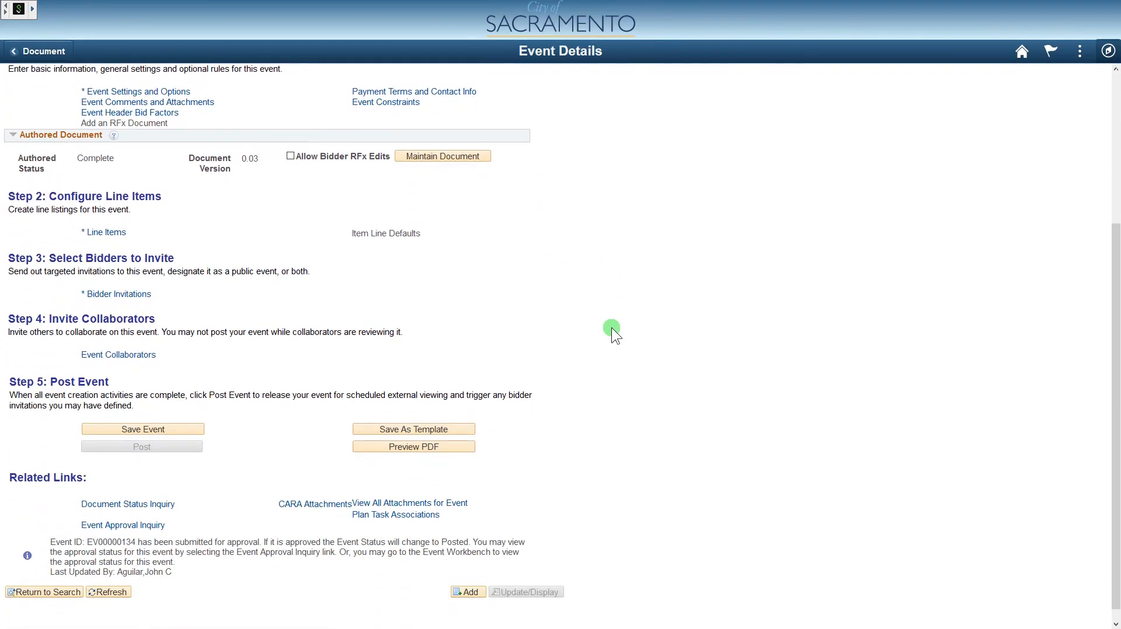